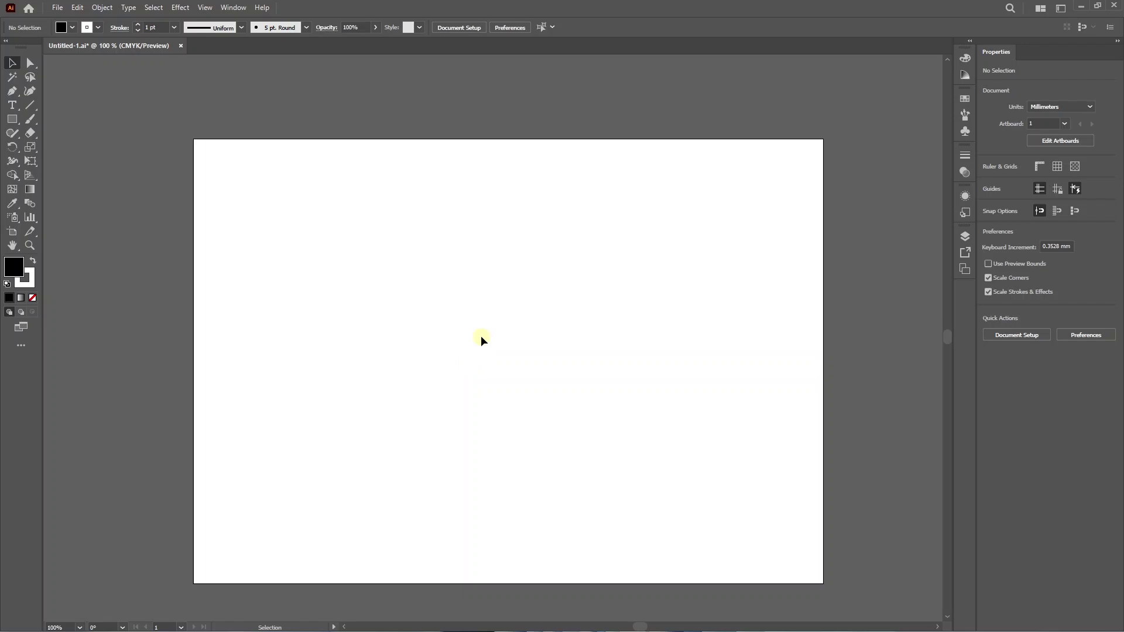
# Activate the Pen tool from the group of pen and anchor point tools.
pyautogui.press('p')
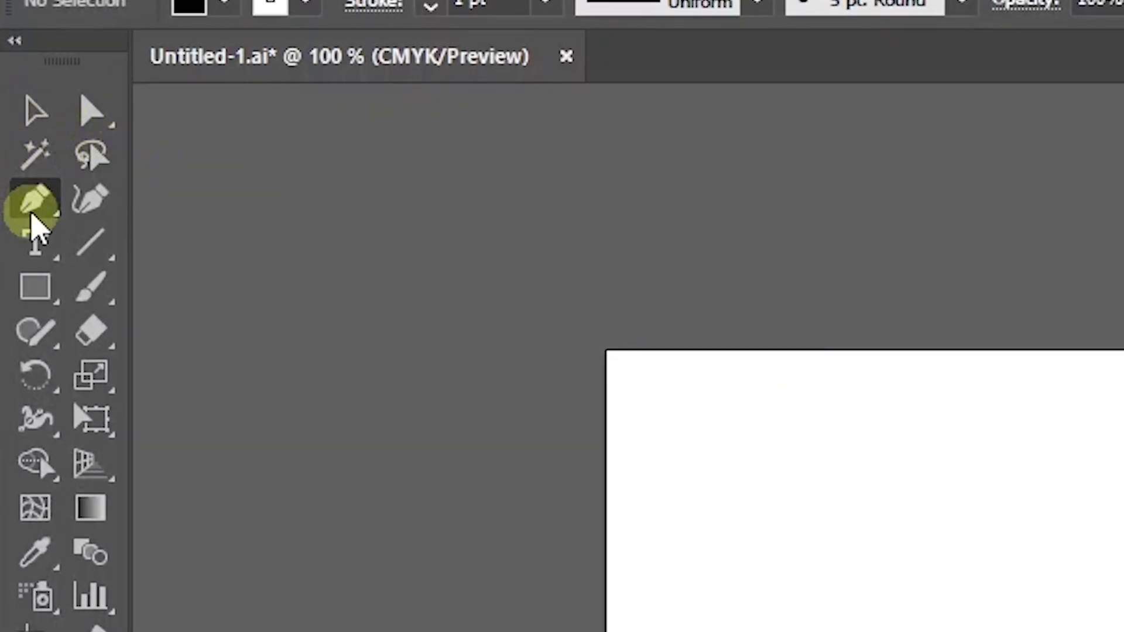
pyautogui.click(32, 215)
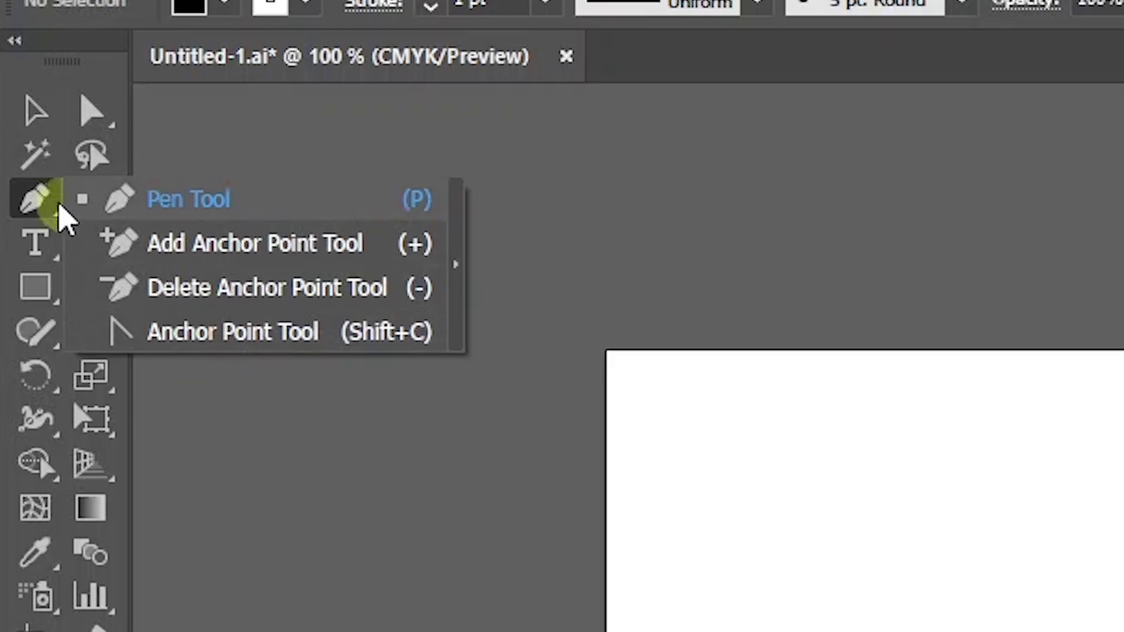
pyautogui.click(209, 217)
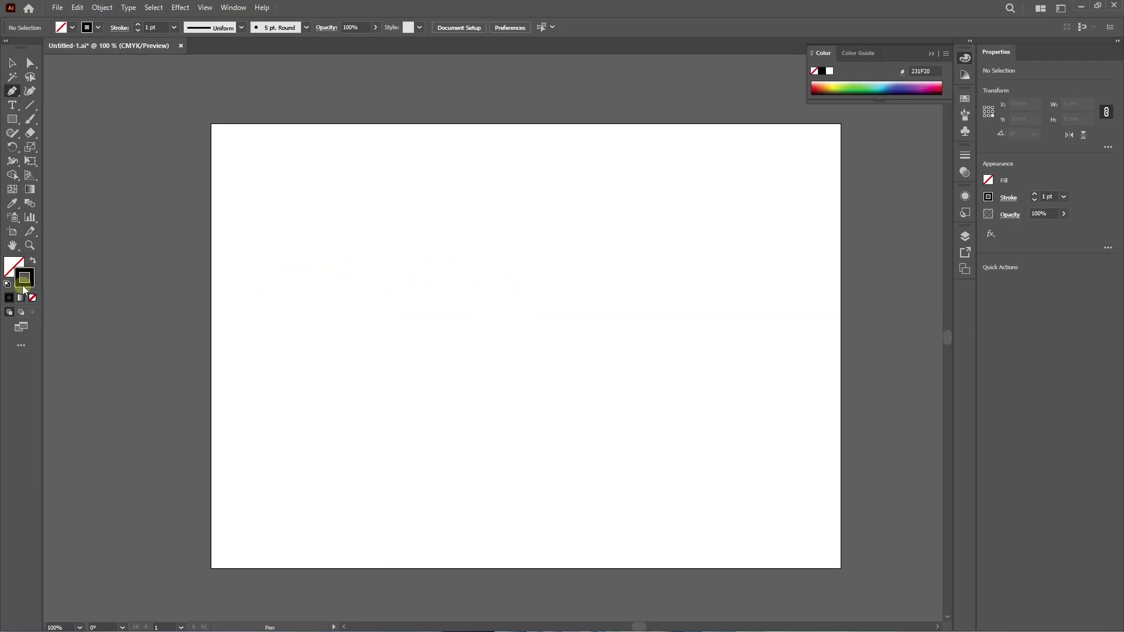
# Swap the colors to a black fill without stroke and draw a three-point path with the Pen tool.
pyautogui.click(34, 261)
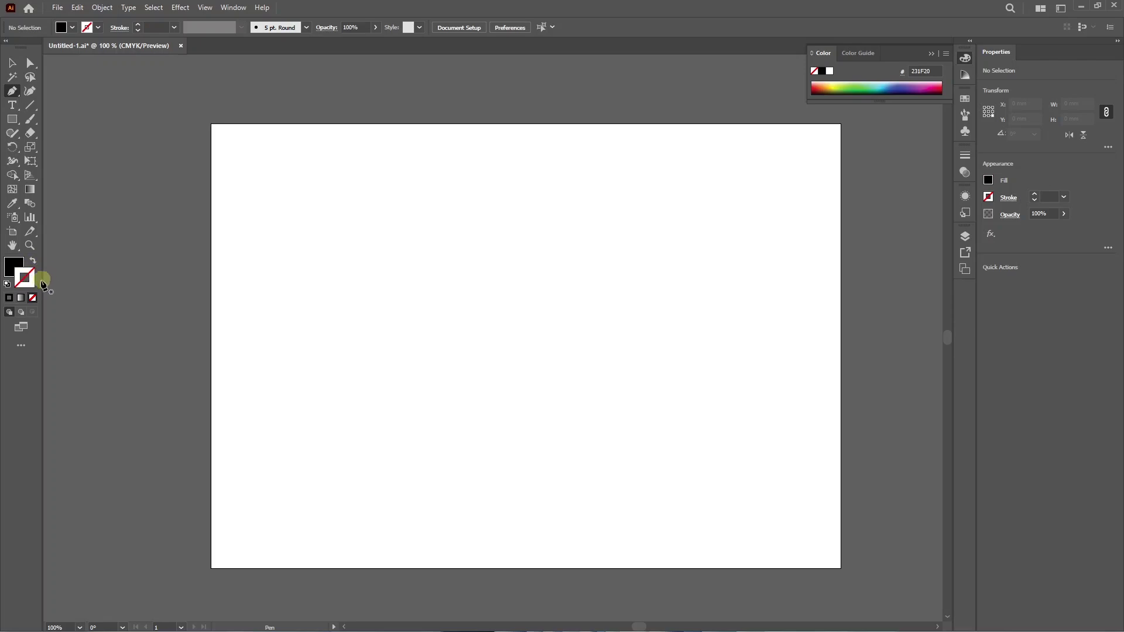
pyautogui.click(349, 271)
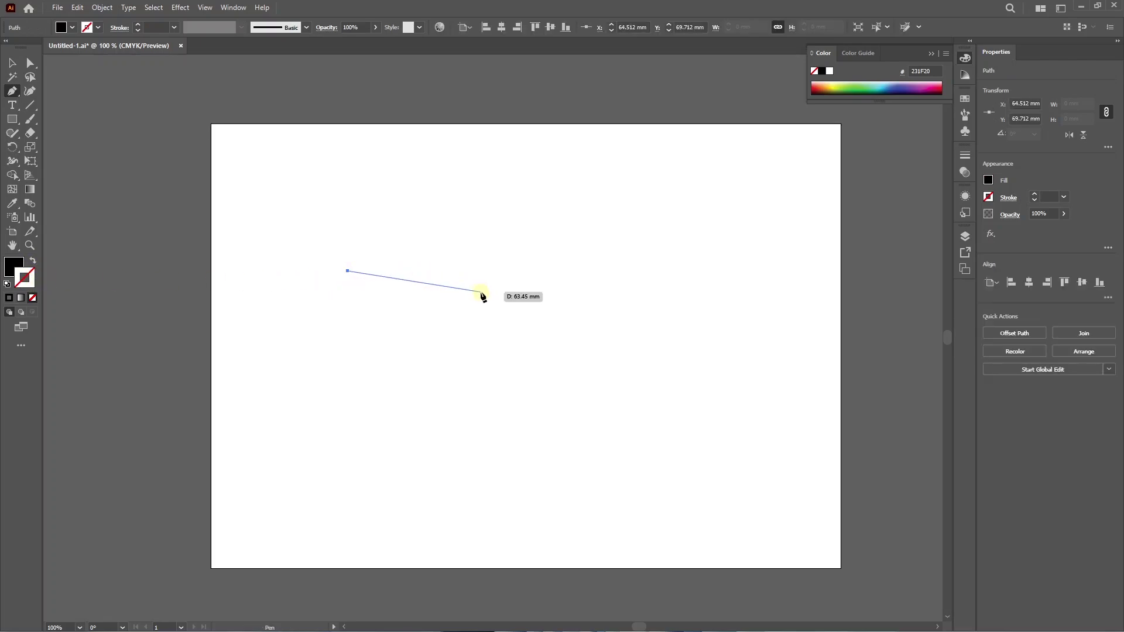
pyautogui.click(481, 291)
pyautogui.click(513, 332)
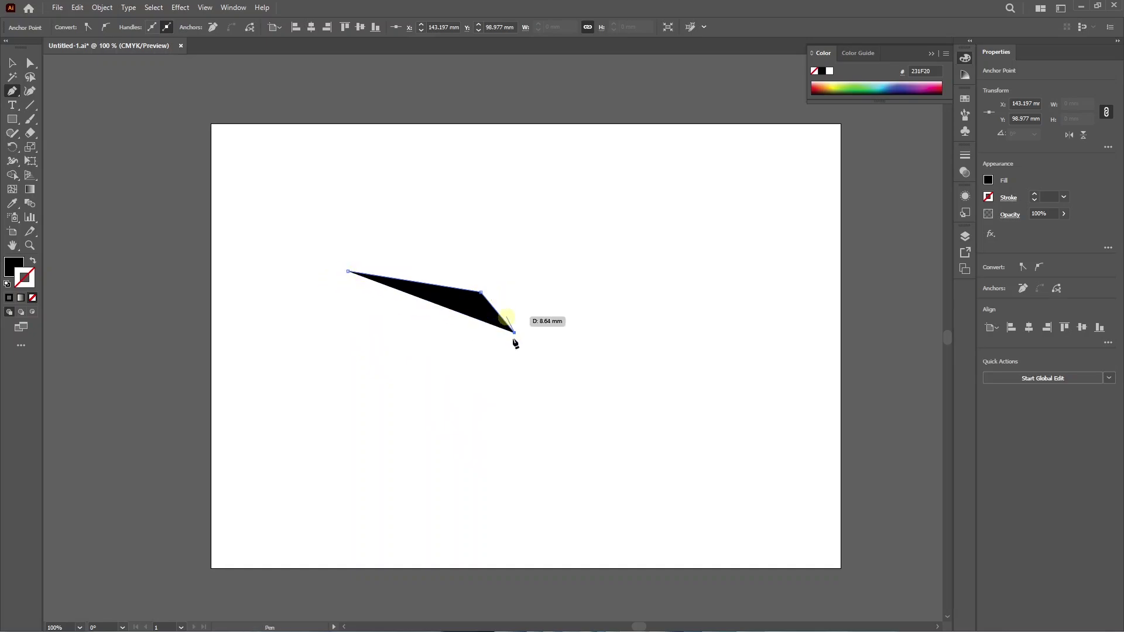
# Delete the black-filled path and swap back to no fill with a black stroke.
pyautogui.press('Delete')
pyautogui.press('Delete')
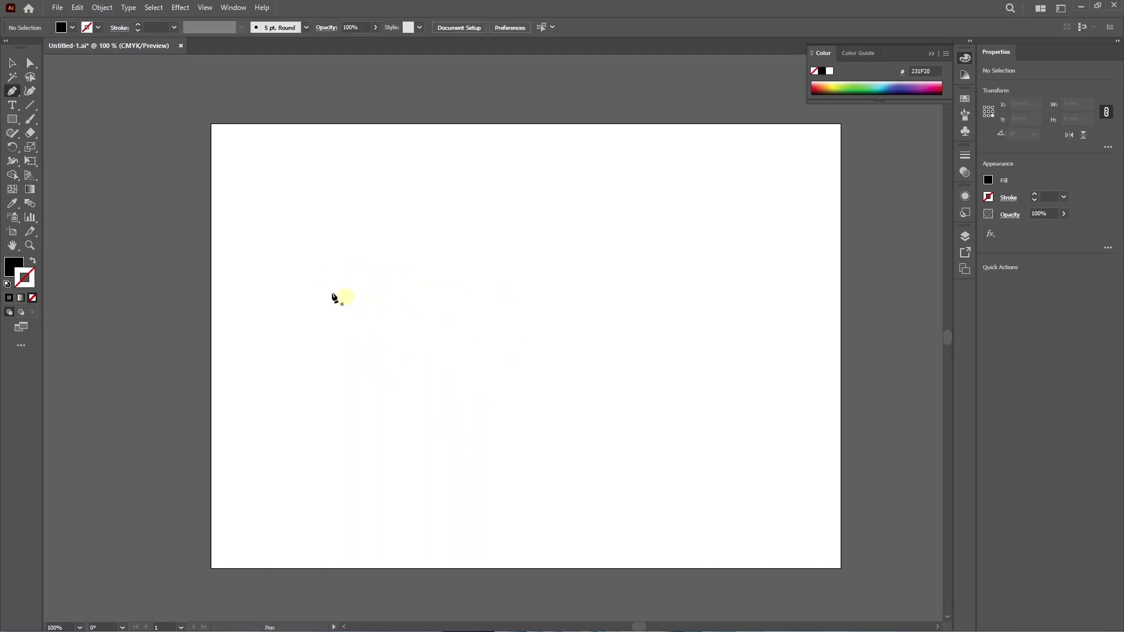
pyautogui.click(34, 261)
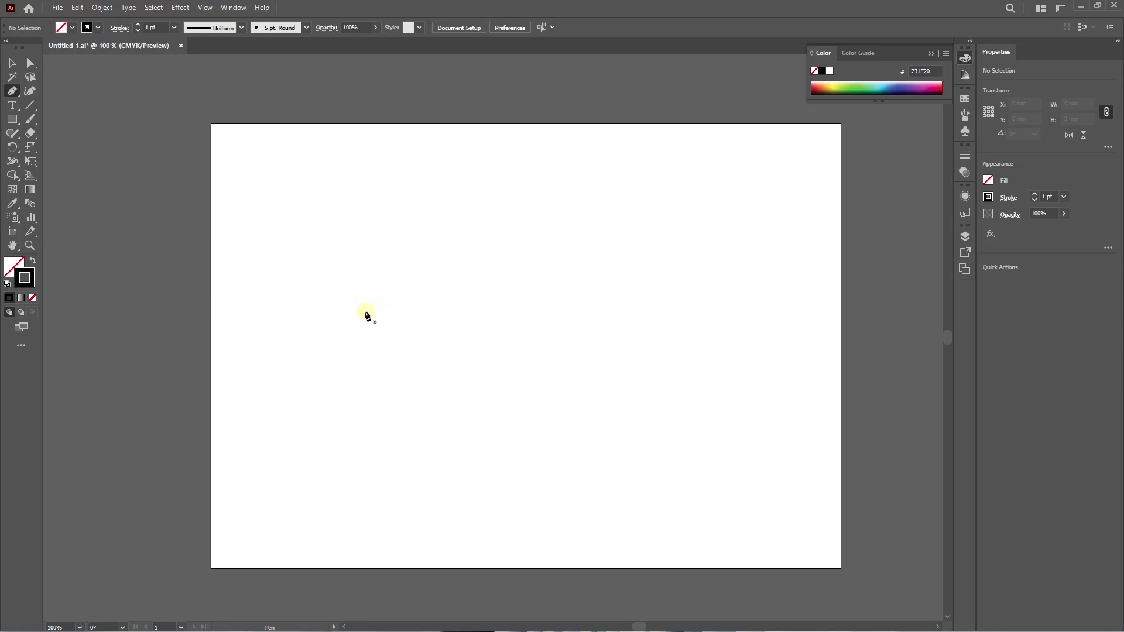
# Draw a closed seven-sided outline about 102 mm wide with straight Pen tool segments on the artboard's left half.
pyautogui.moveTo(346, 306); pyautogui.dragTo(361, 297)
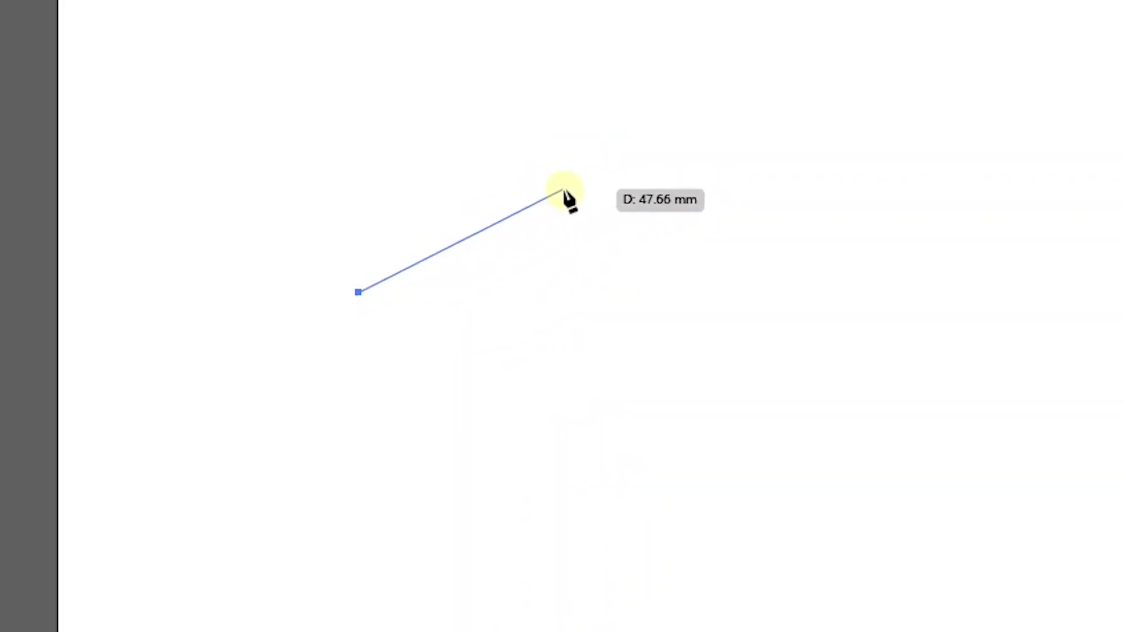
pyautogui.click(581, 185)
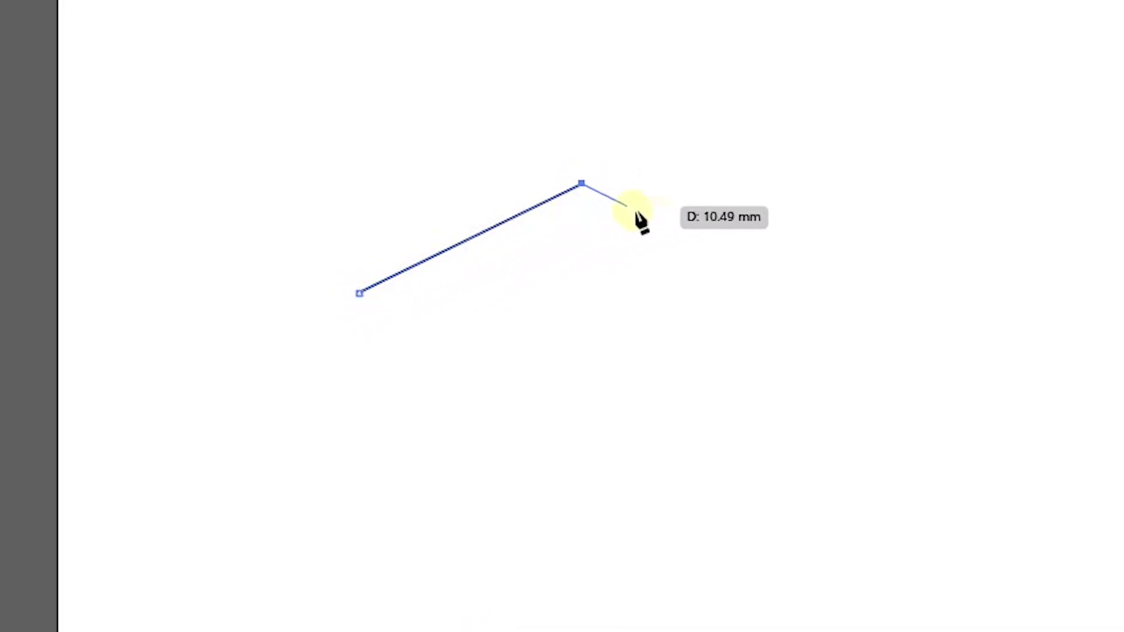
pyautogui.click(764, 286)
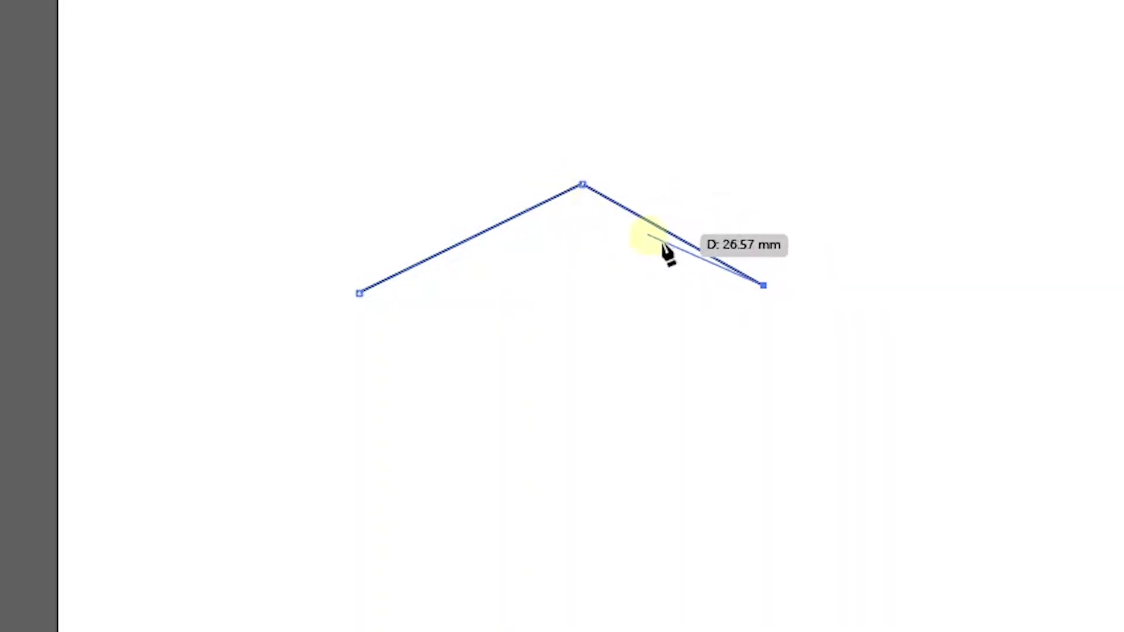
pyautogui.click(716, 468)
pyautogui.click(523, 498)
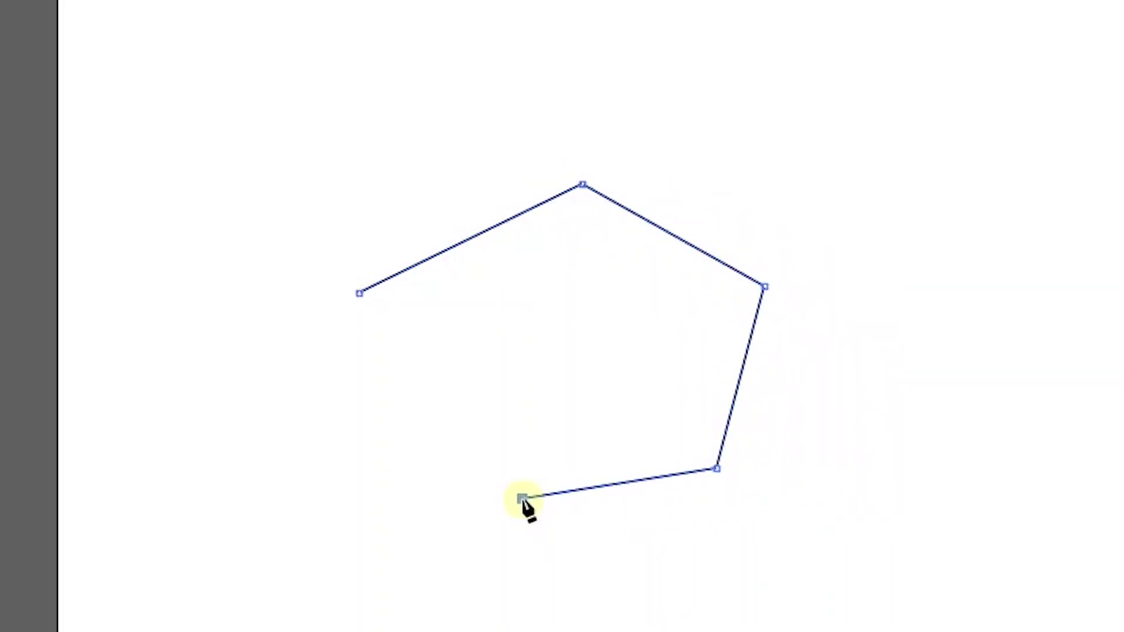
pyautogui.click(371, 462)
pyautogui.click(274, 373)
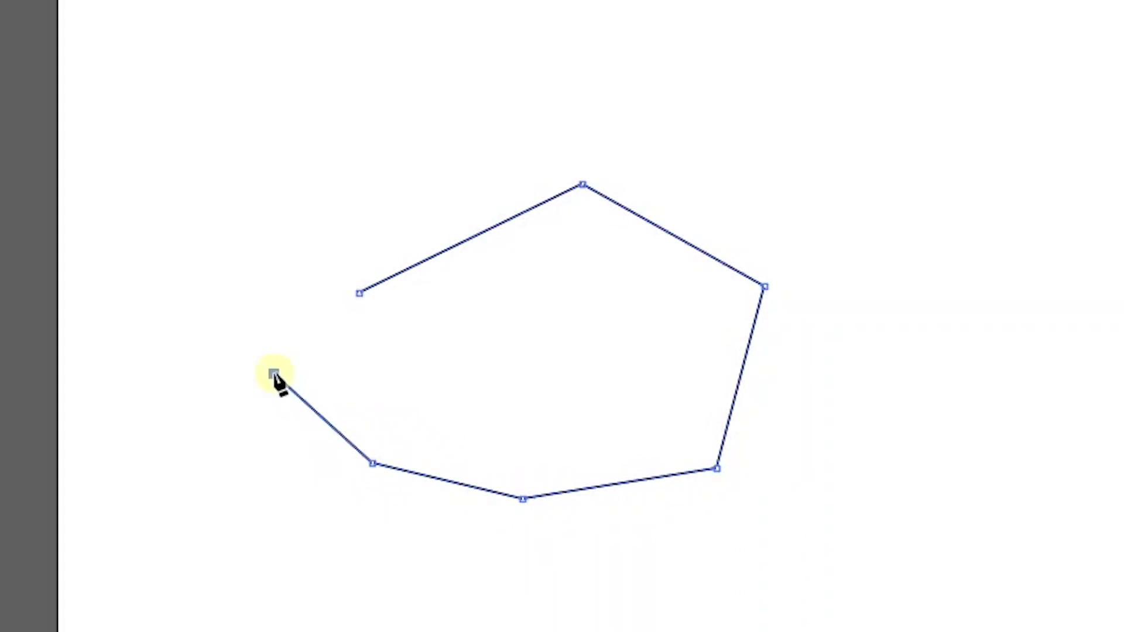
pyautogui.click(359, 292)
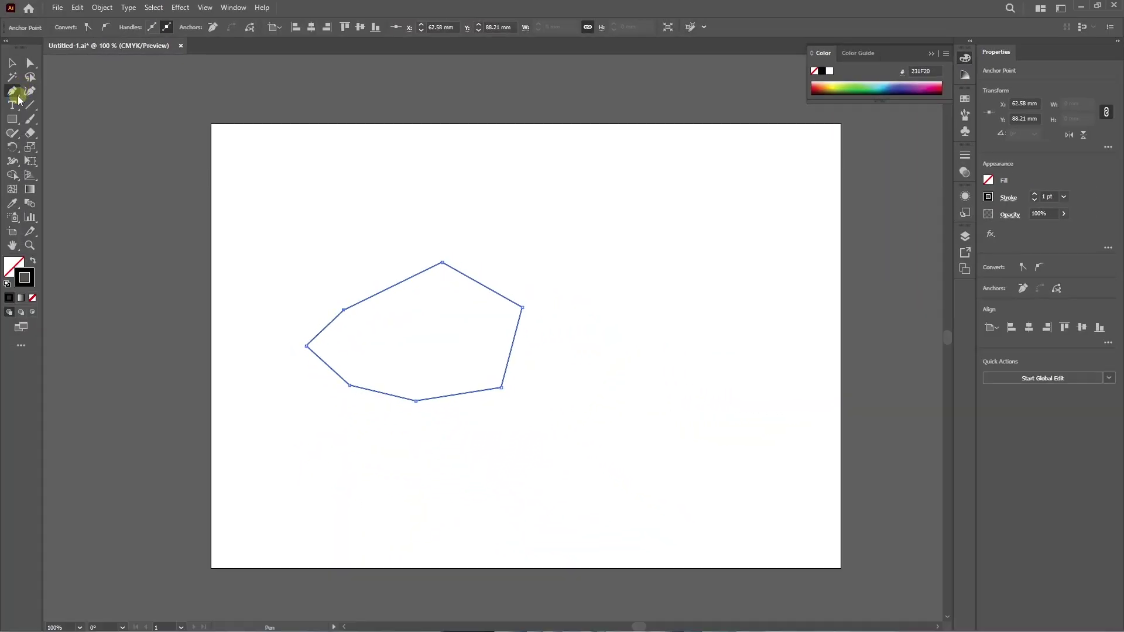
# Remove the outline's upper-left anchor point with the Pen tool and add a new one midway along the resulting edge.
pyautogui.click(16, 94)
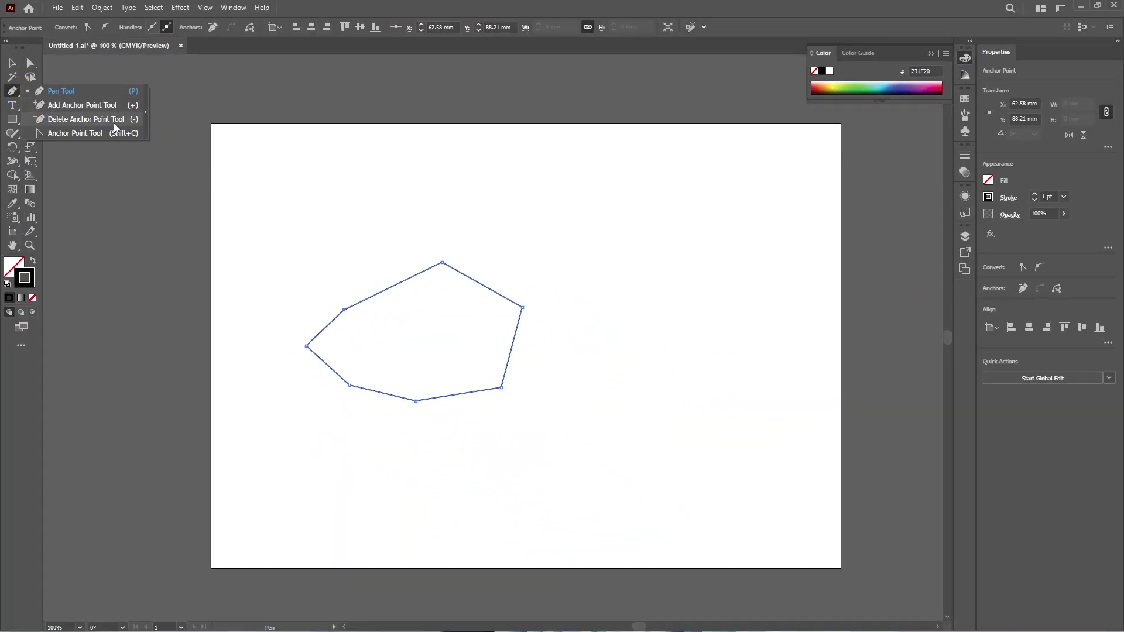
pyautogui.click(57, 92)
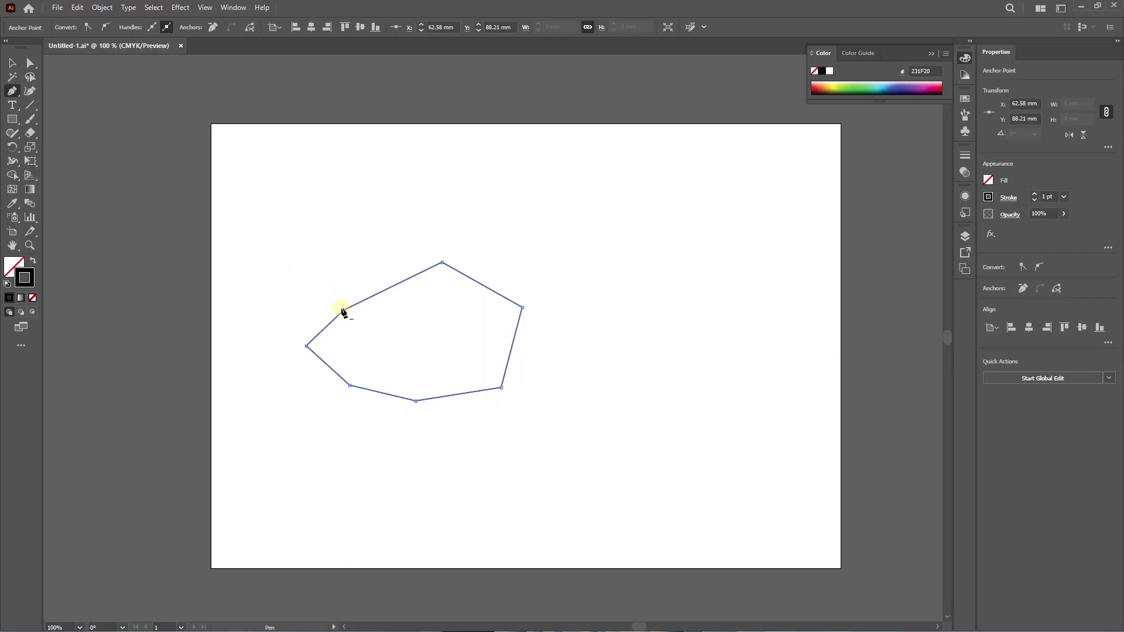
pyautogui.click(344, 310)
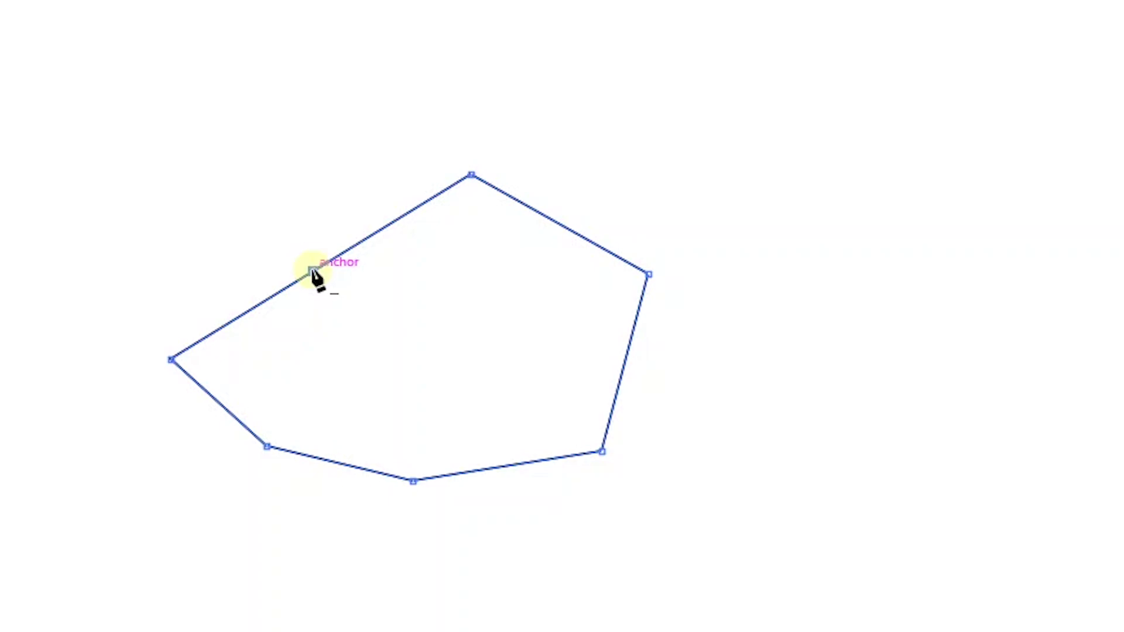
pyautogui.click(312, 270)
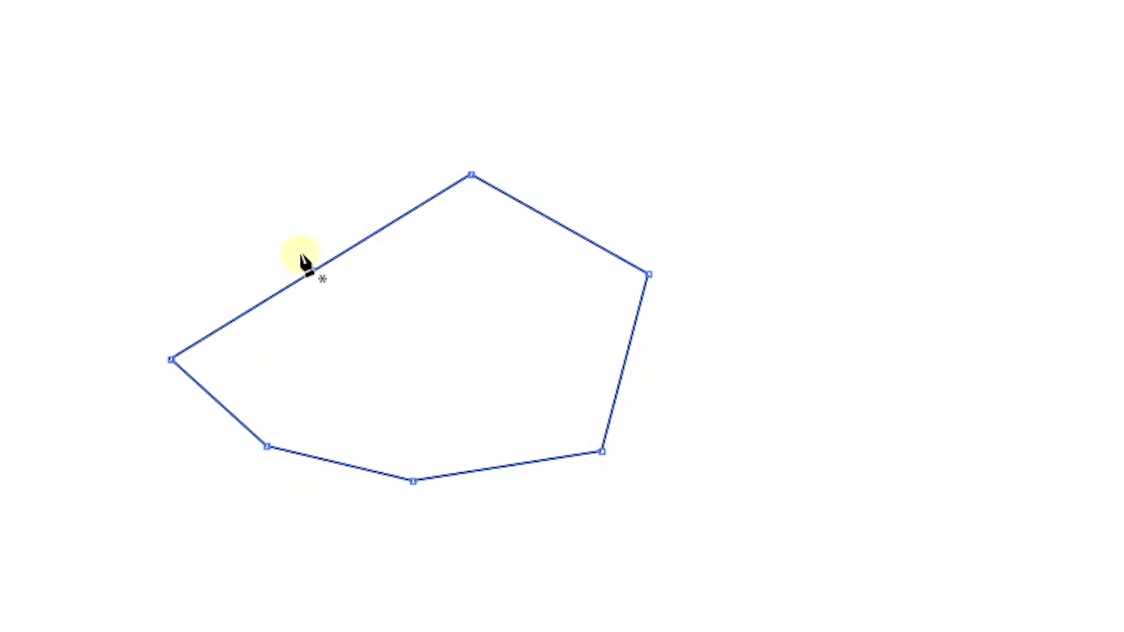
# Move the new anchor point up and left to about X 60.4 mm, Y 62 mm with the Direct Selection tool.
pyautogui.press('a')
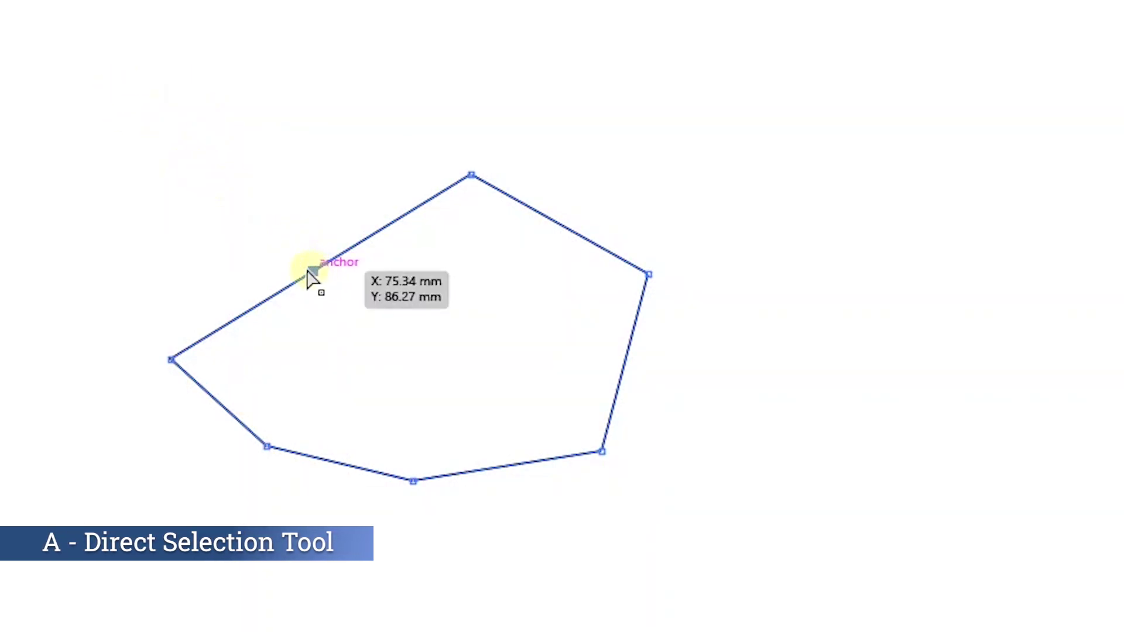
pyautogui.click(243, 193)
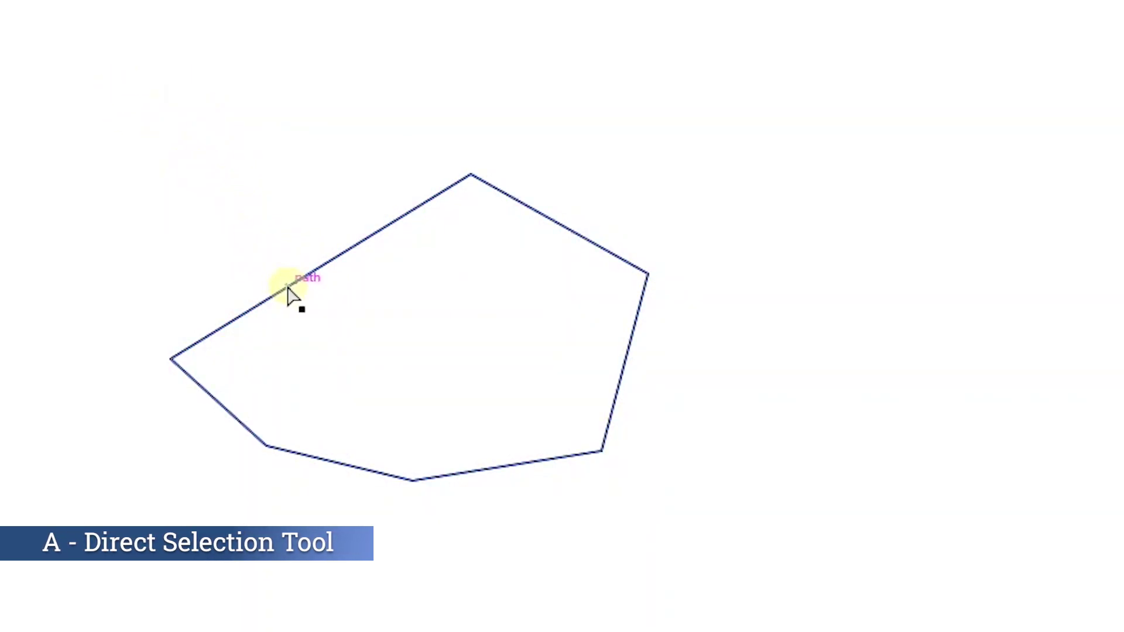
pyautogui.click(288, 288)
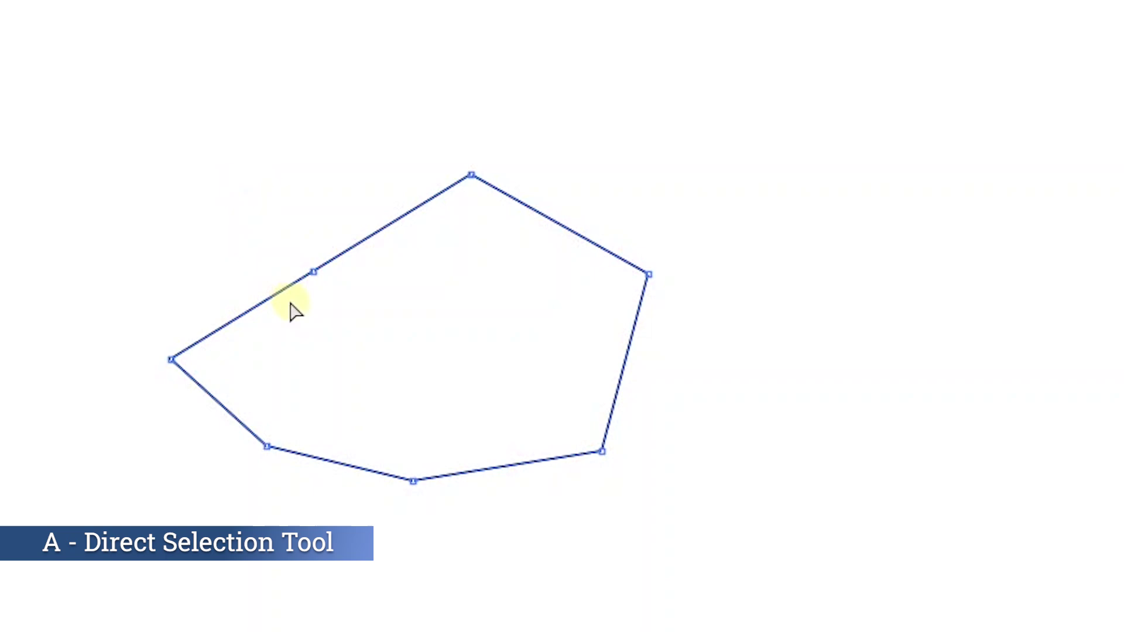
pyautogui.click(313, 271)
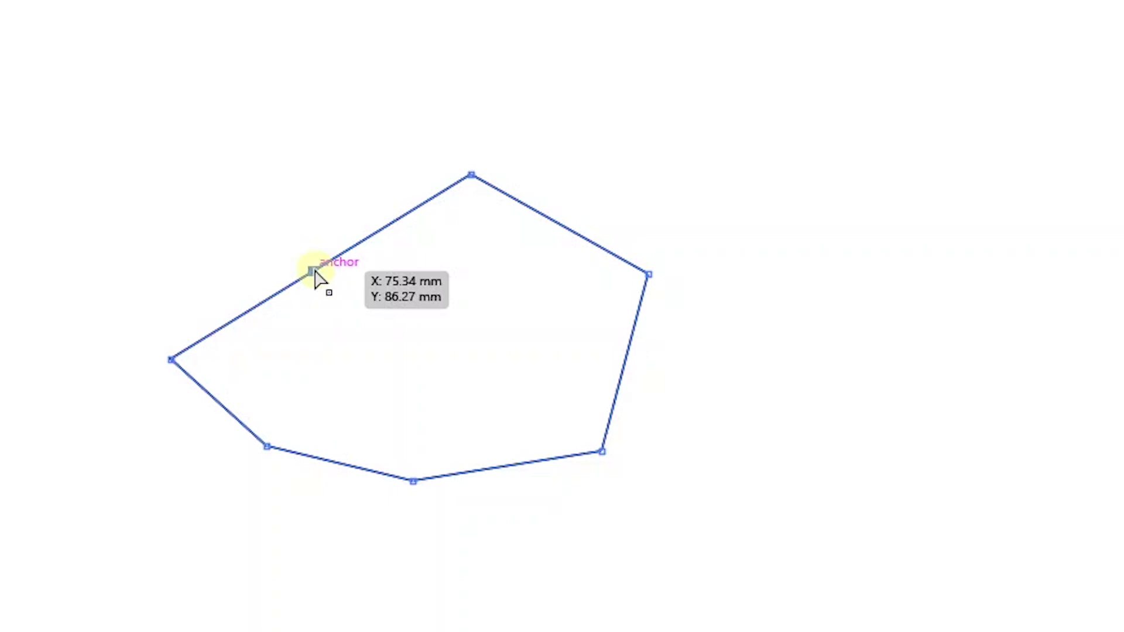
pyautogui.moveTo(313, 273); pyautogui.dragTo(244, 162)
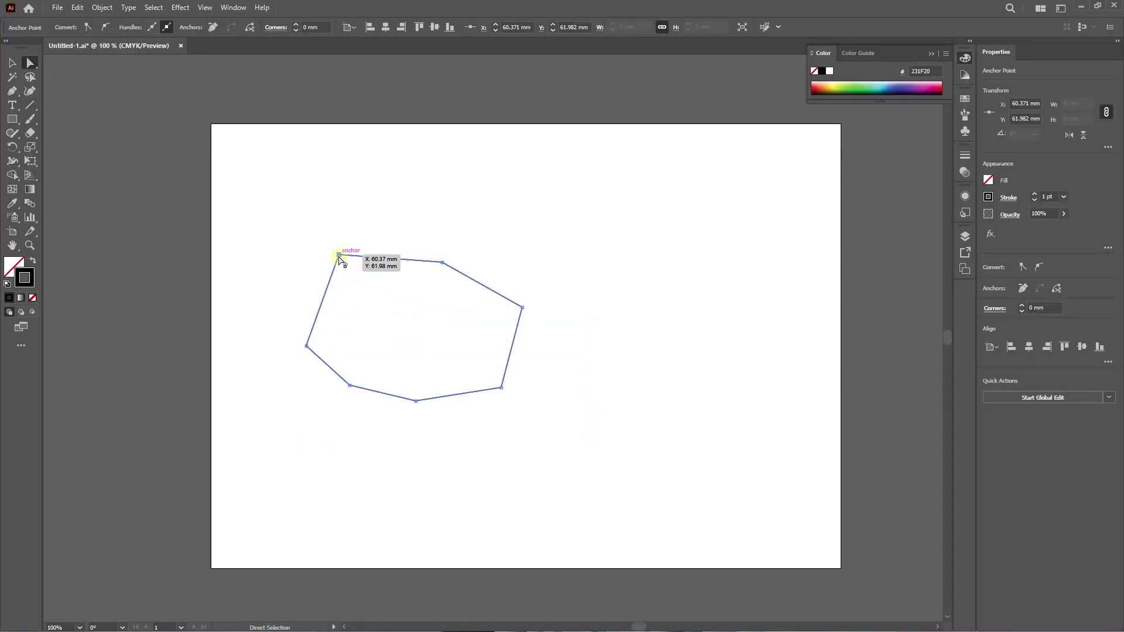
pyautogui.moveTo(339, 256); pyautogui.dragTo(338, 257)
# Select the outline as a whole with the Selection tool and compare it with its anchor points in Direct Selection.
pyautogui.press('v')
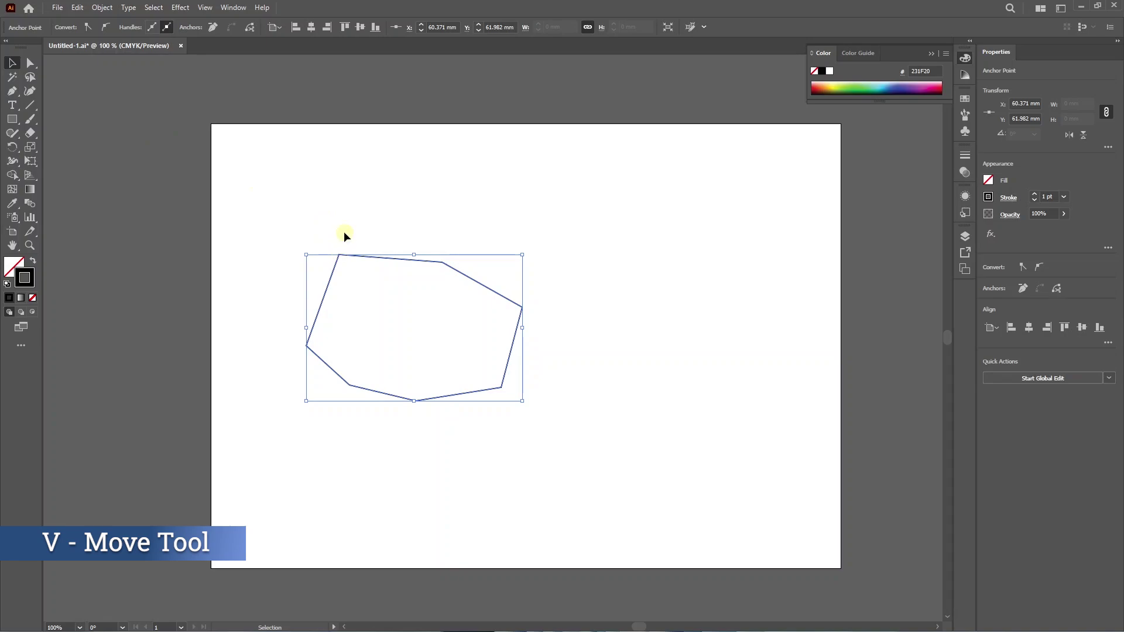
pyautogui.click(340, 255)
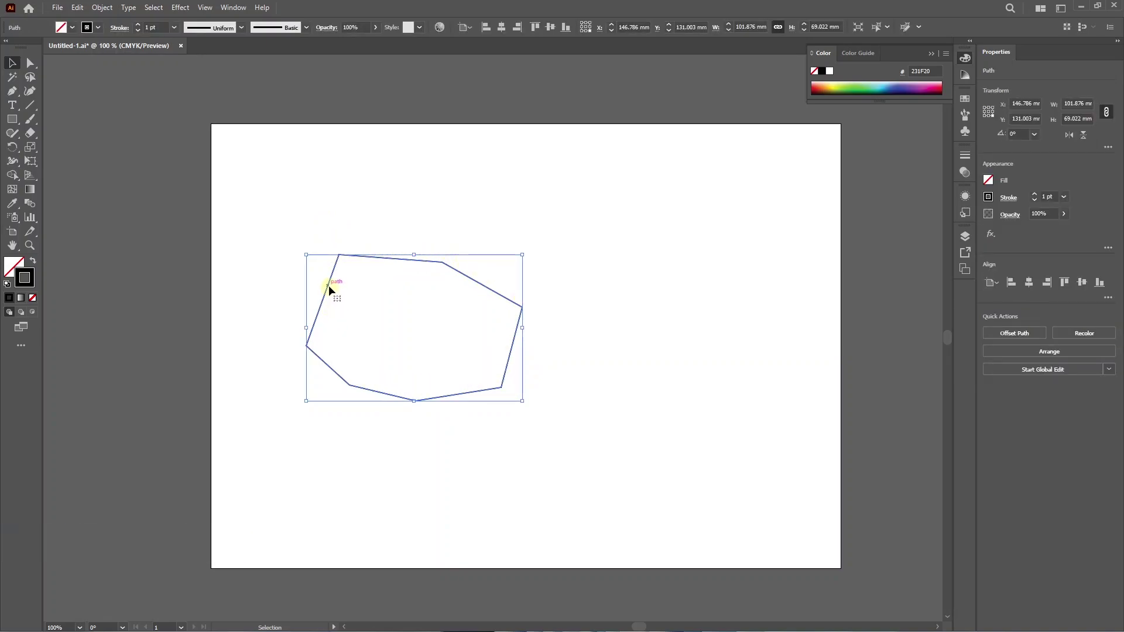
pyautogui.click(29, 64)
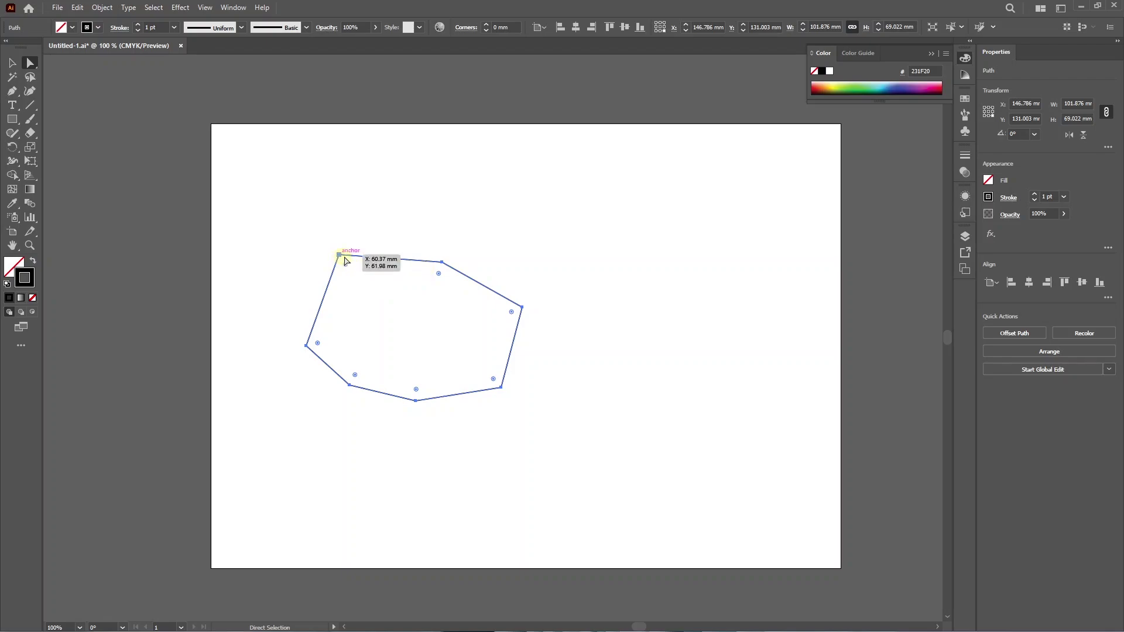
# Select the whole outline with the Selection tool and delete it.
pyautogui.press('v')
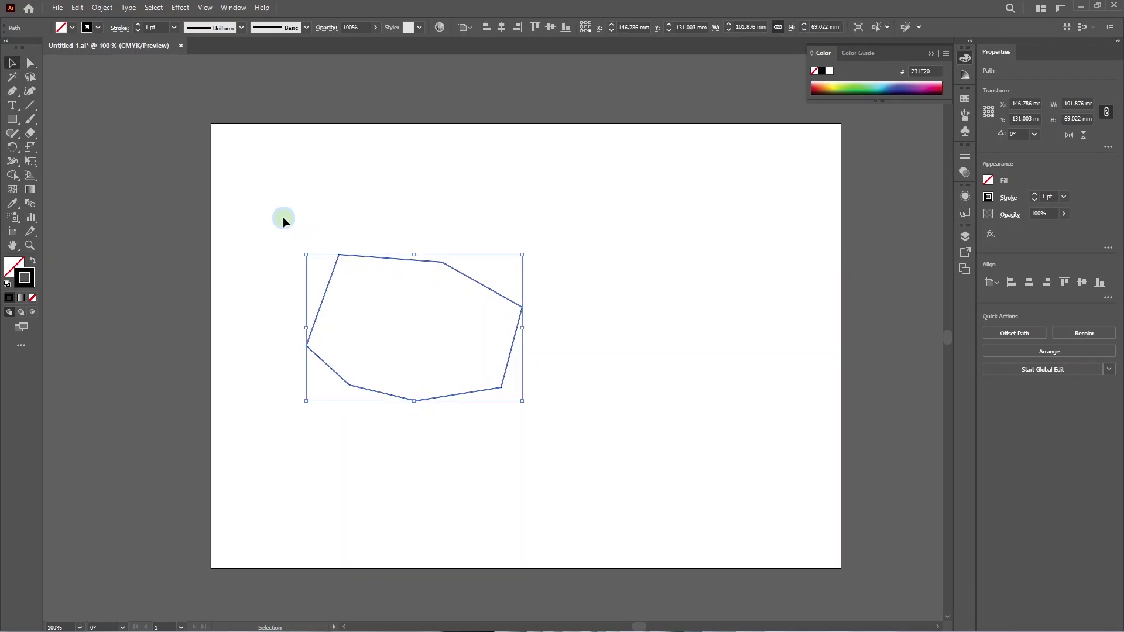
pyautogui.moveTo(283, 216); pyautogui.dragTo(547, 428)
pyautogui.press('Delete')
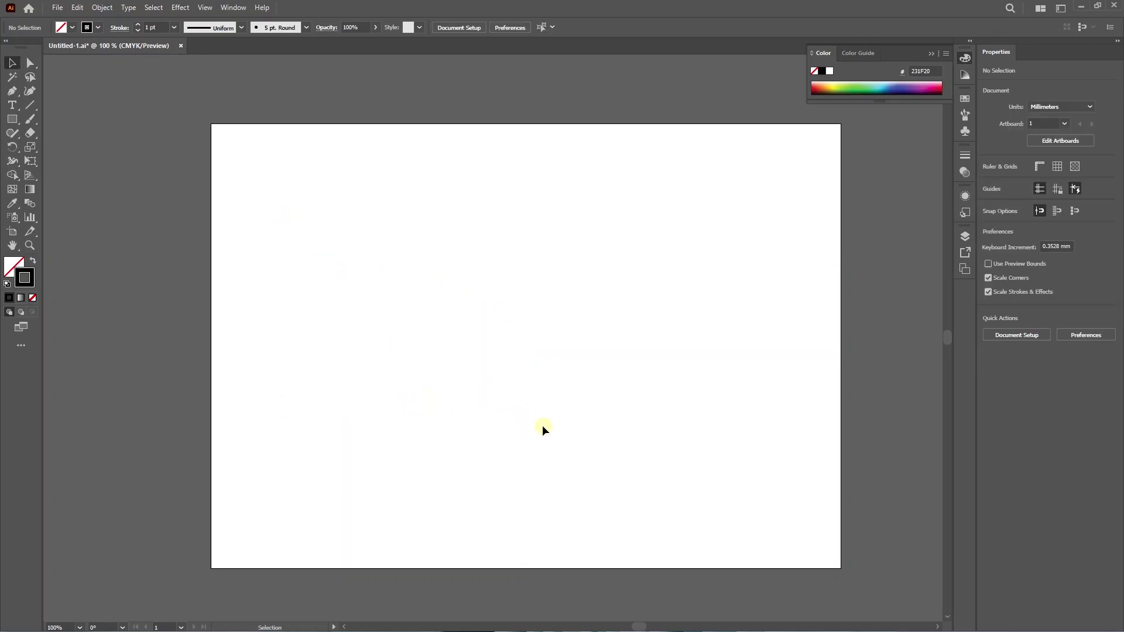
# Place a first Pen anchor point at about X 67 mm, Y 77 mm and set the color of Layer 1 to Orange.
pyautogui.press('p')
pyautogui.click(353, 284)
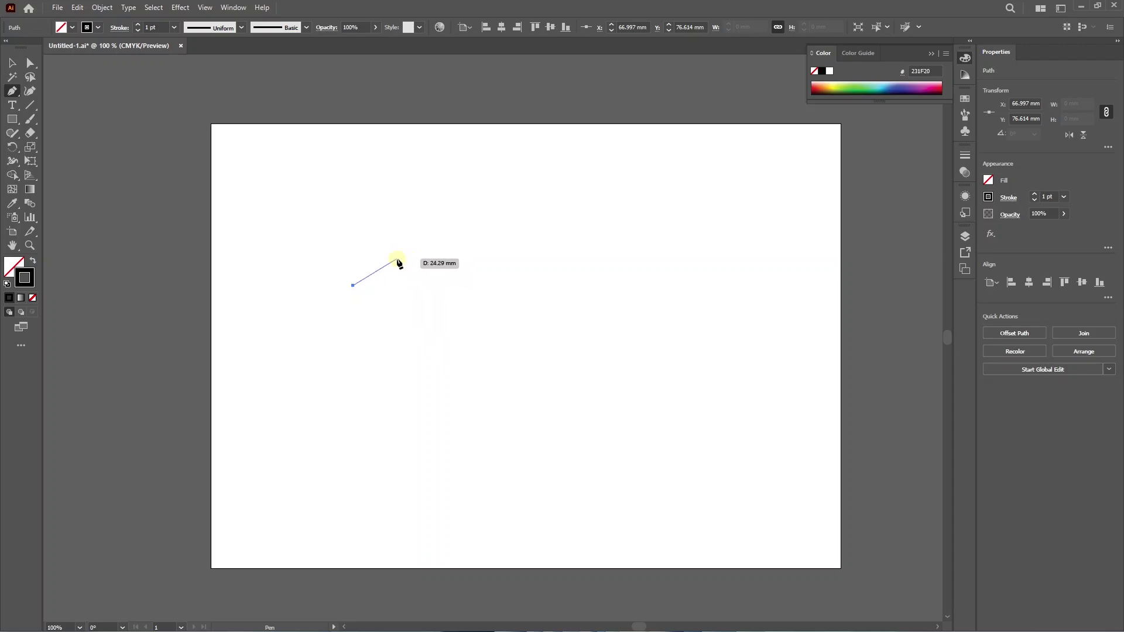
pyautogui.press('F7')
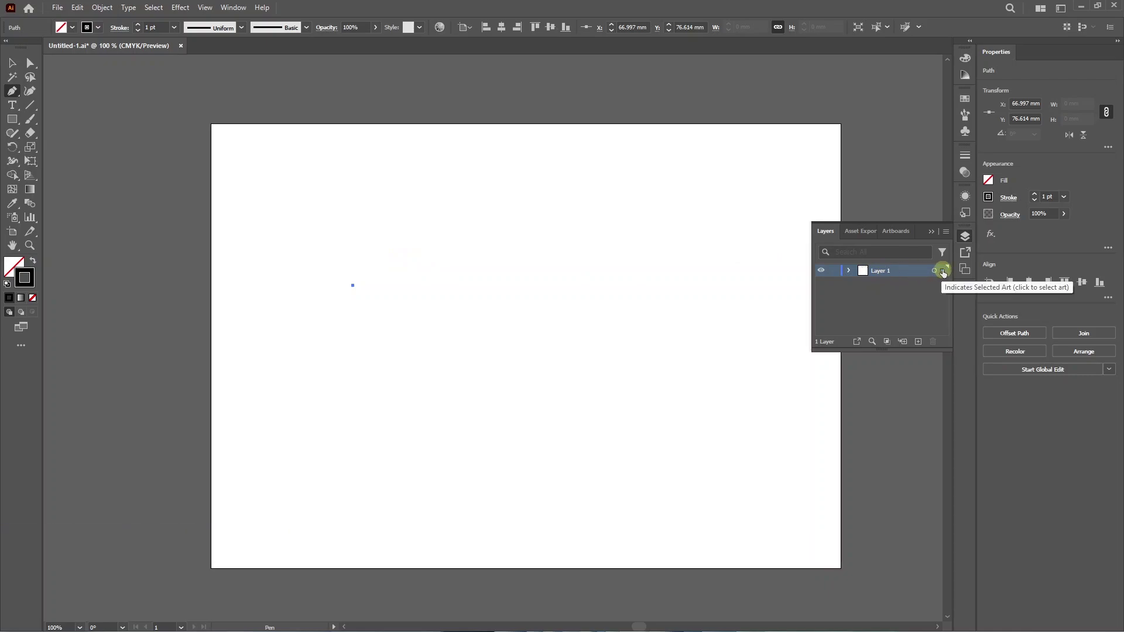
pyautogui.doubleClick(902, 273)
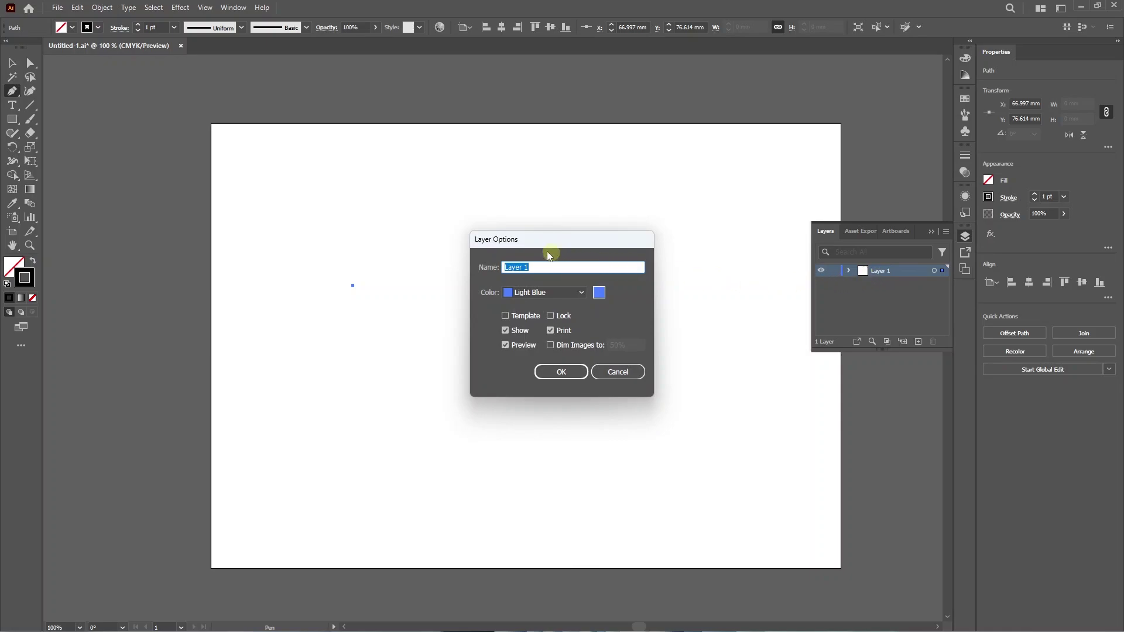
pyautogui.click(529, 292)
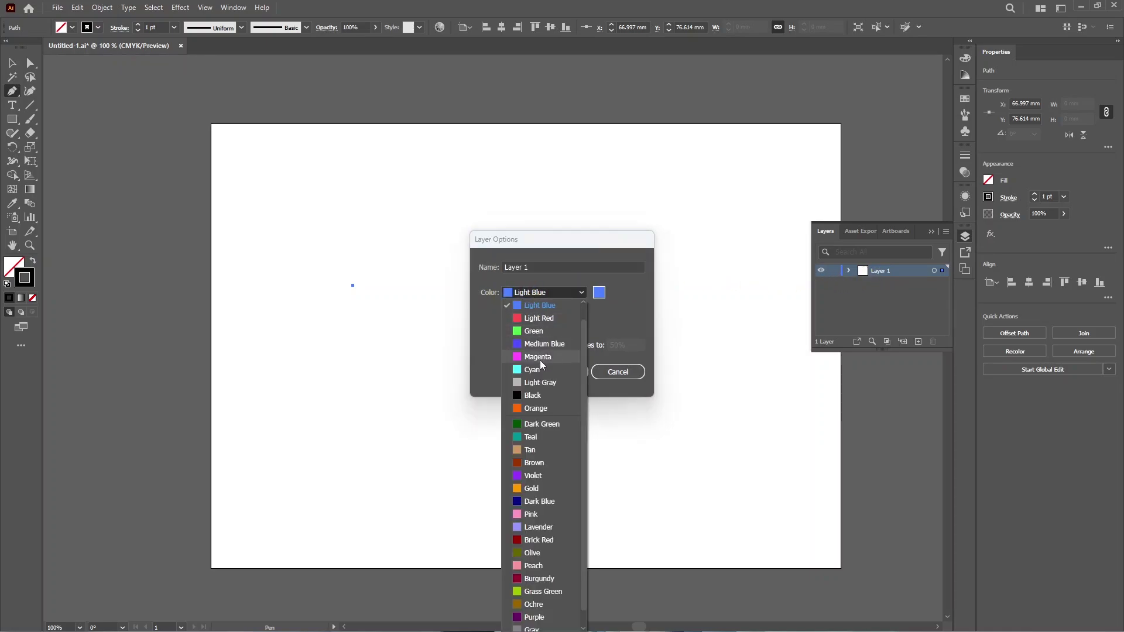
pyautogui.click(534, 409)
pyautogui.click(554, 373)
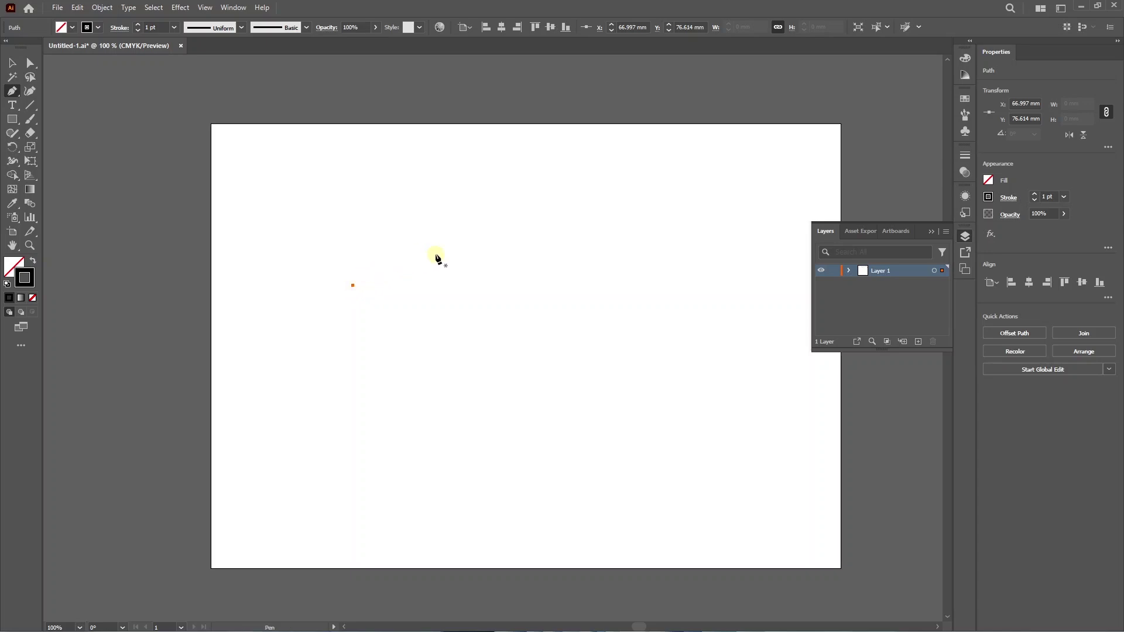
# Draw an open two-segment Pen path peaking in the middle, from about X 63 mm, Y 65 mm to X 139 mm, Y 66 mm.
pyautogui.click(354, 286)
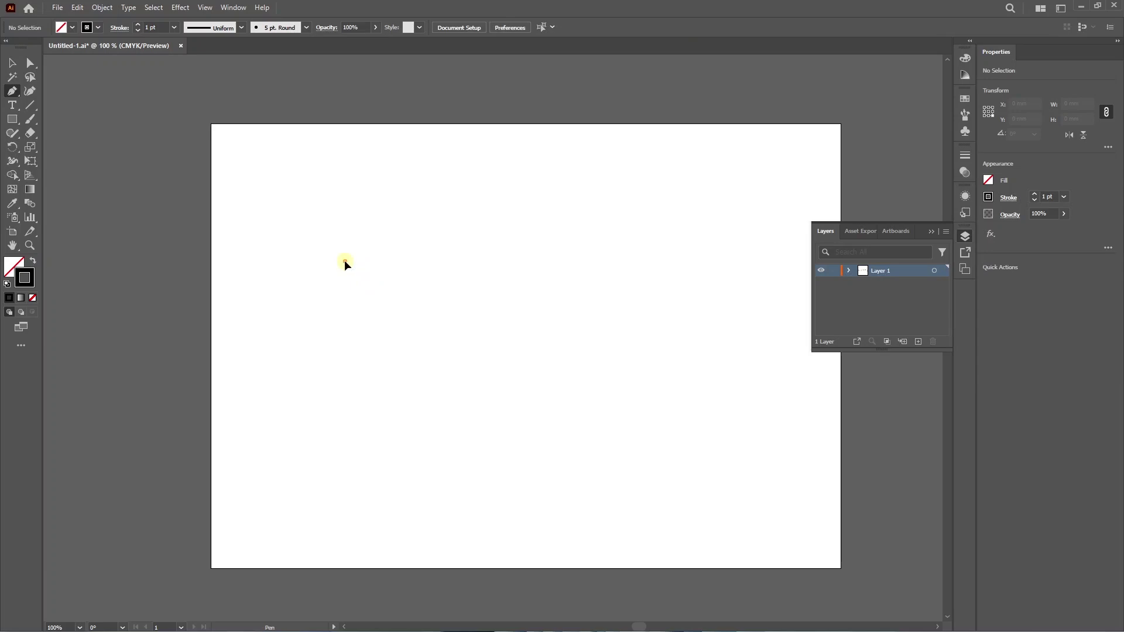
pyautogui.click(345, 262)
pyautogui.click(419, 229)
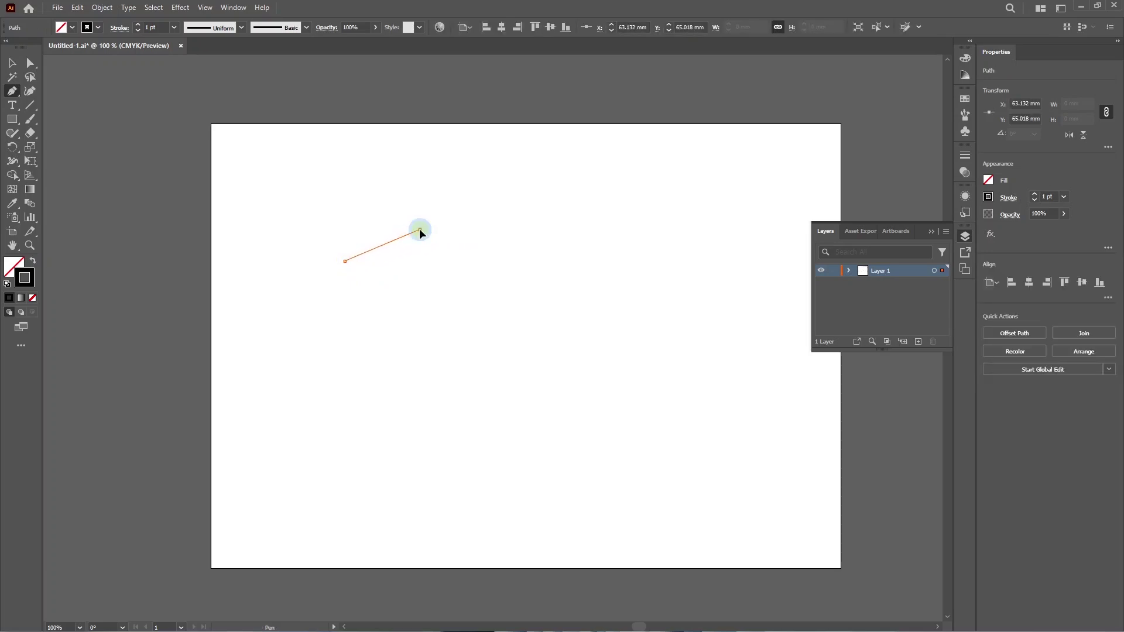
pyautogui.click(504, 263)
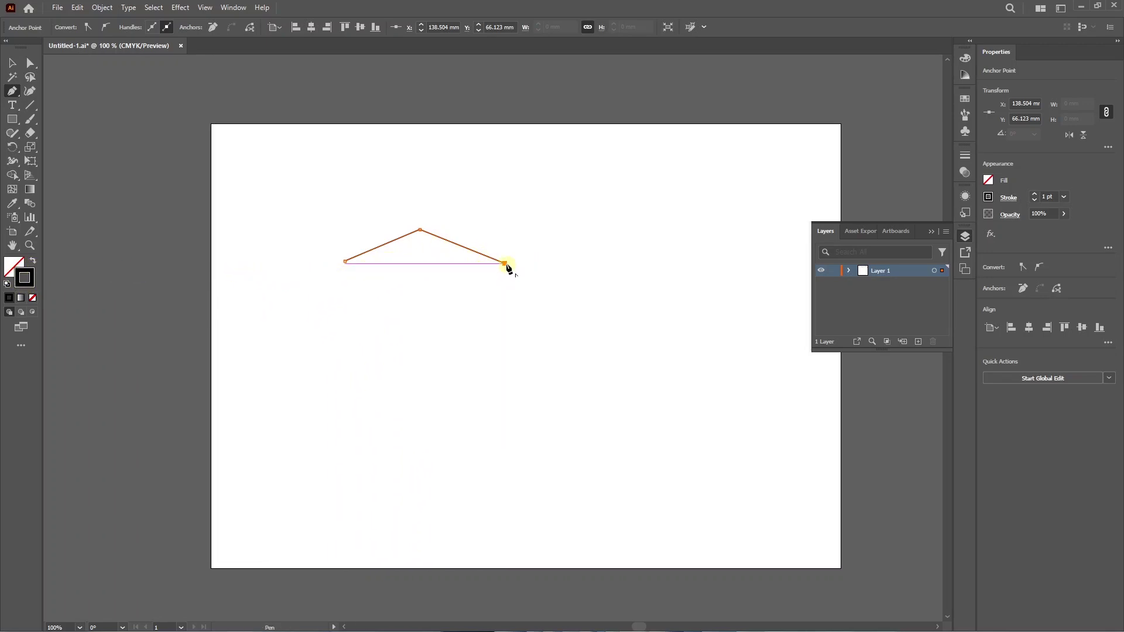
pyautogui.press('Escape')
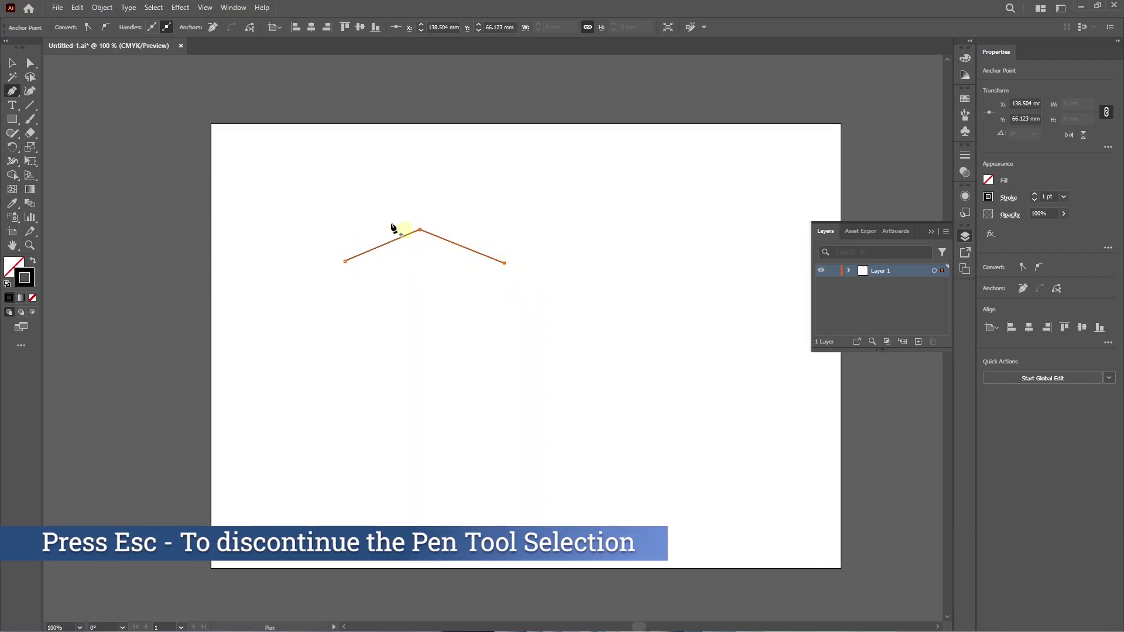
# Move the peaked path about 7 mm left and 20 mm down with the Selection tool, and deselect it.
pyautogui.click(12, 63)
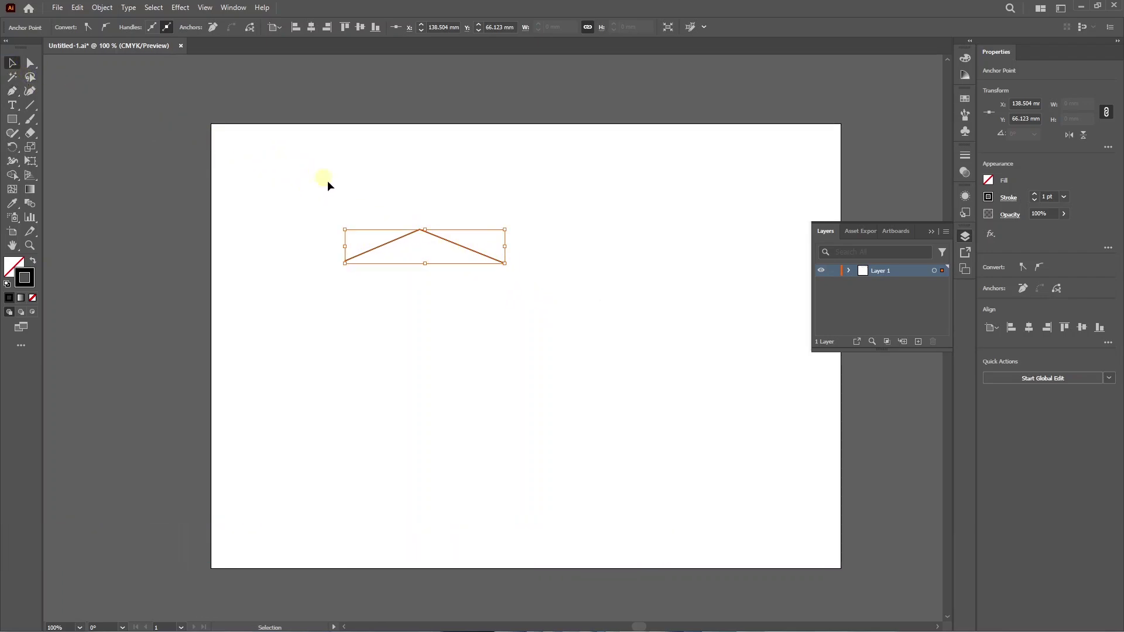
pyautogui.moveTo(405, 238); pyautogui.dragTo(391, 280)
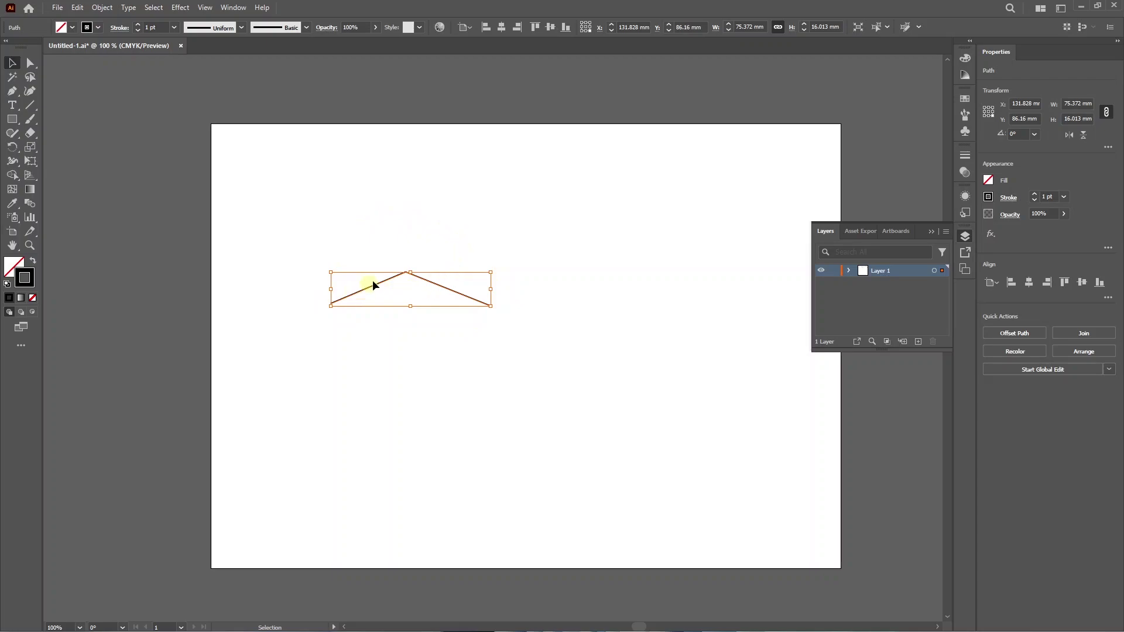
pyautogui.click(457, 239)
# Draw a Pen path with a horizontal segment starting at about X 142 mm, Y 48 mm and a diagonal down to X 181 mm, Y 74 mm.
pyautogui.press('p')
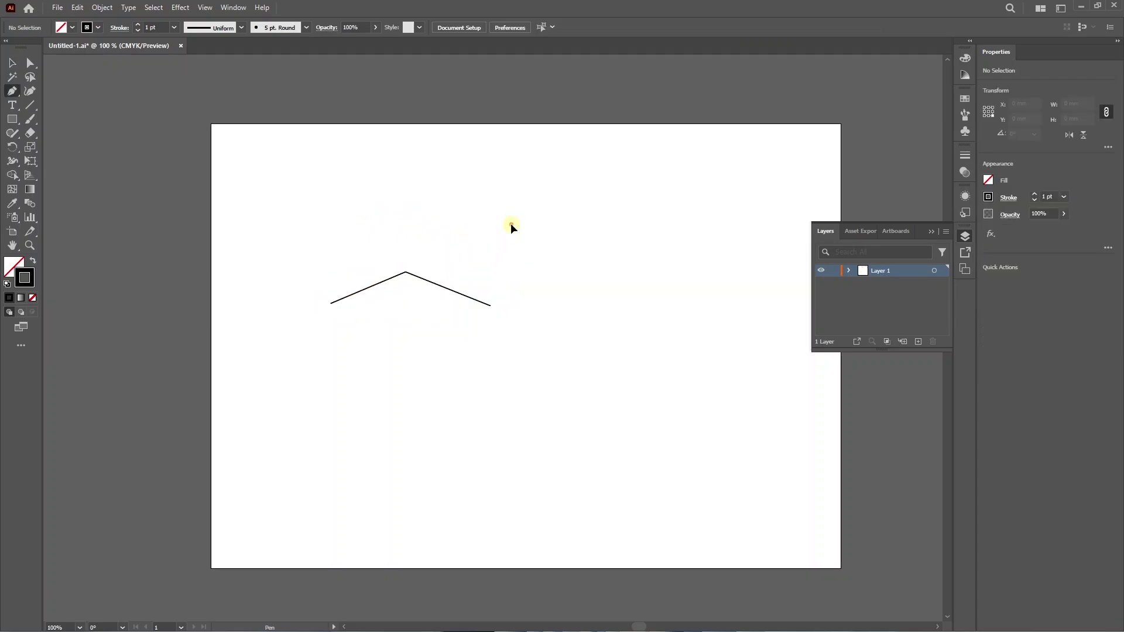
pyautogui.click(511, 223)
pyautogui.click(643, 224)
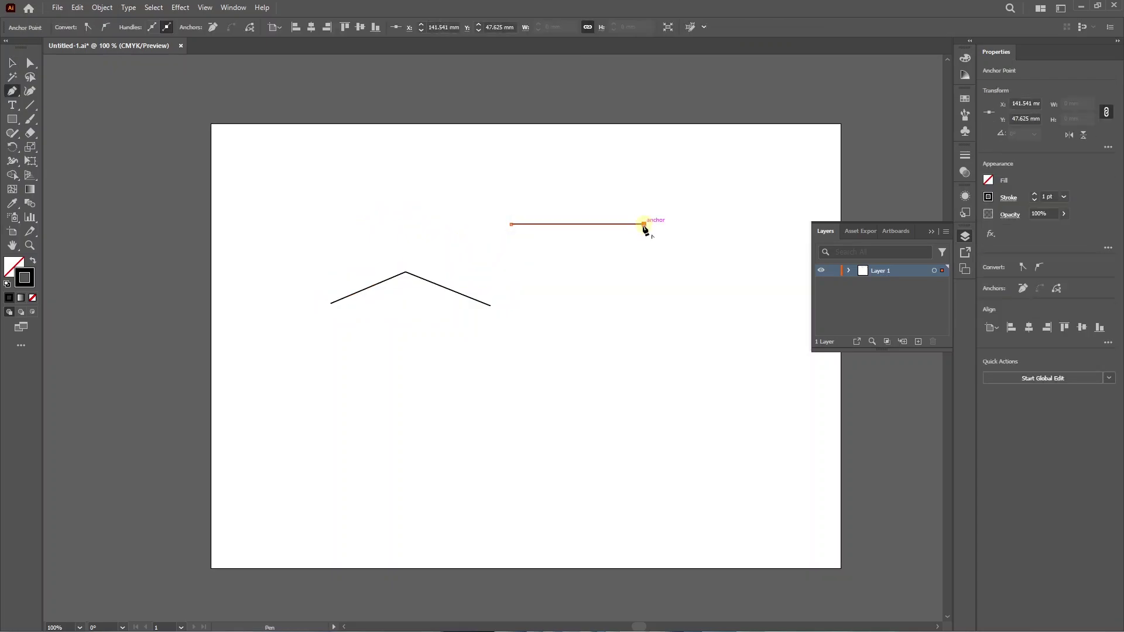
pyautogui.click(594, 280)
pyautogui.scroll(3, 617, 251)
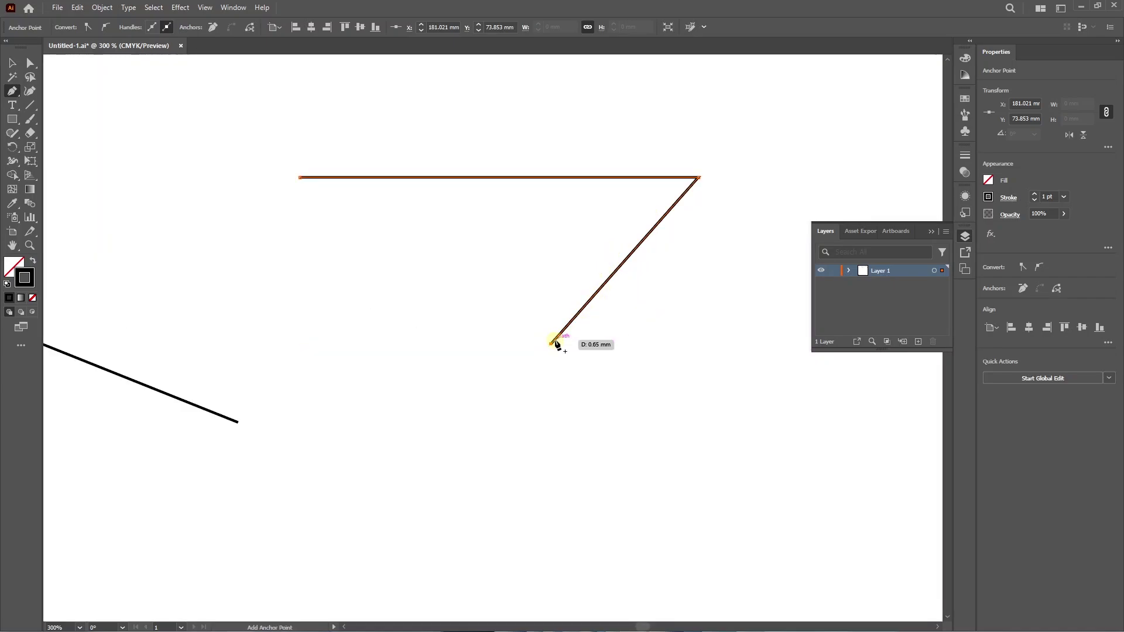
pyautogui.scroll(-1, 613, 321)
pyautogui.scroll(-1, 612, 321)
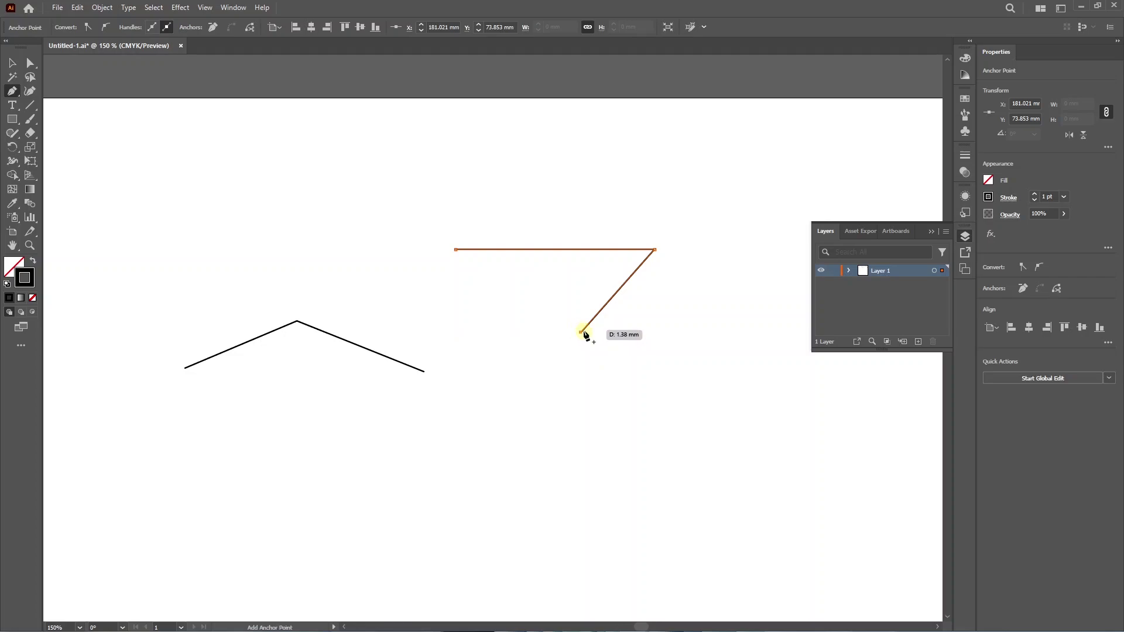
# Set the anchor point, handle and bounding box display size to Max in the Selection & Anchor Display preferences.
pyautogui.hotkey('ctrl', 'k')
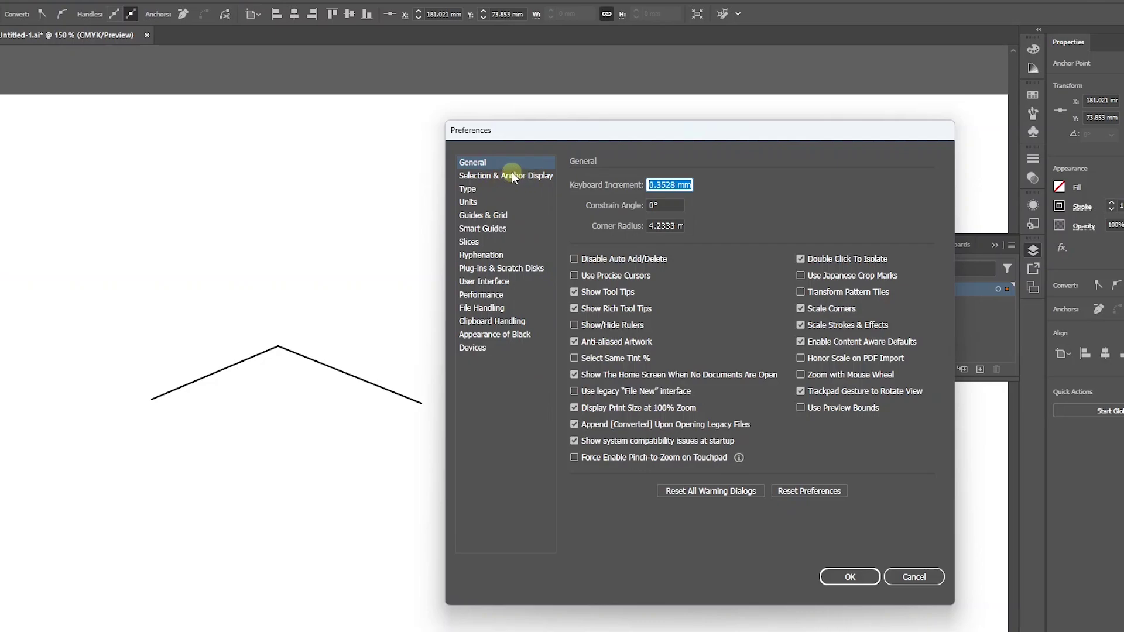
pyautogui.click(511, 172)
pyautogui.moveTo(583, 130); pyautogui.dragTo(180, 128)
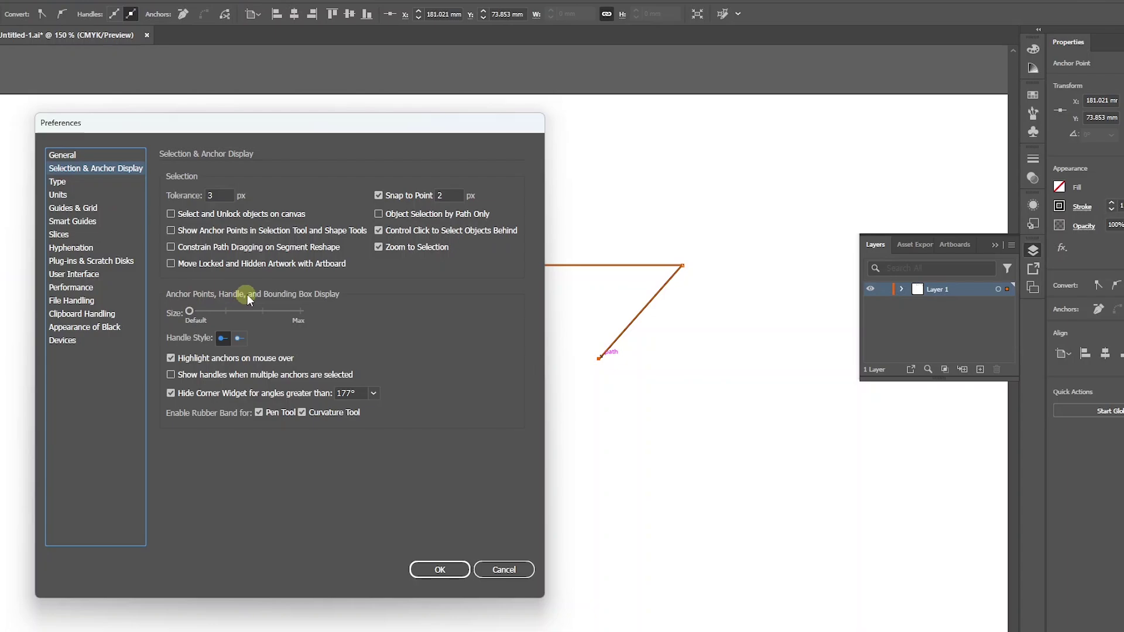
pyautogui.click(188, 311)
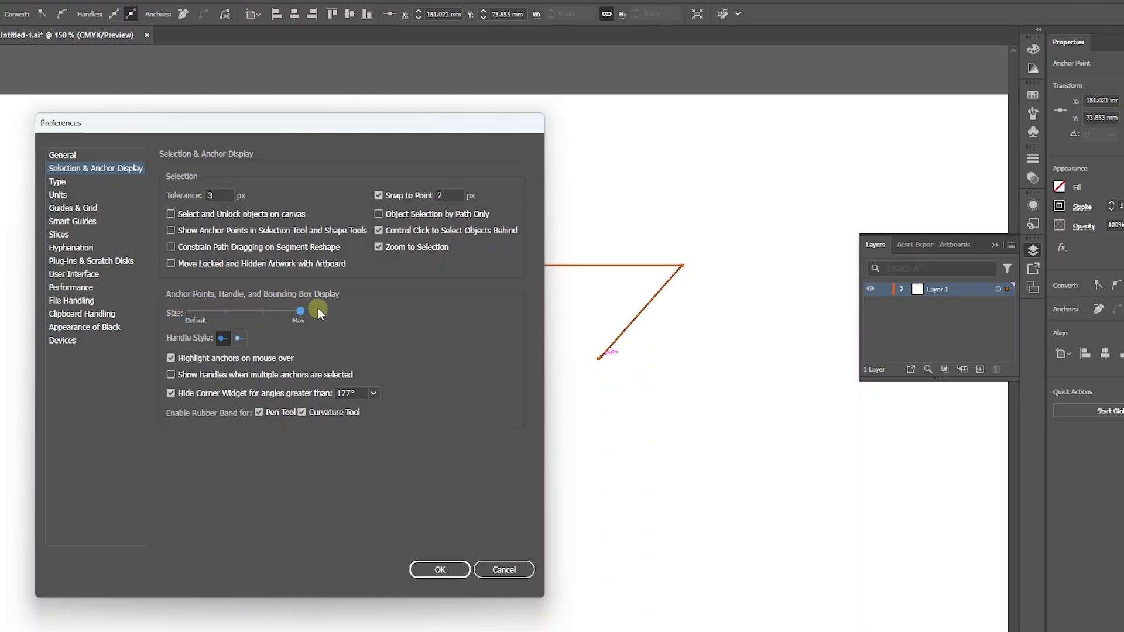
pyautogui.click(440, 569)
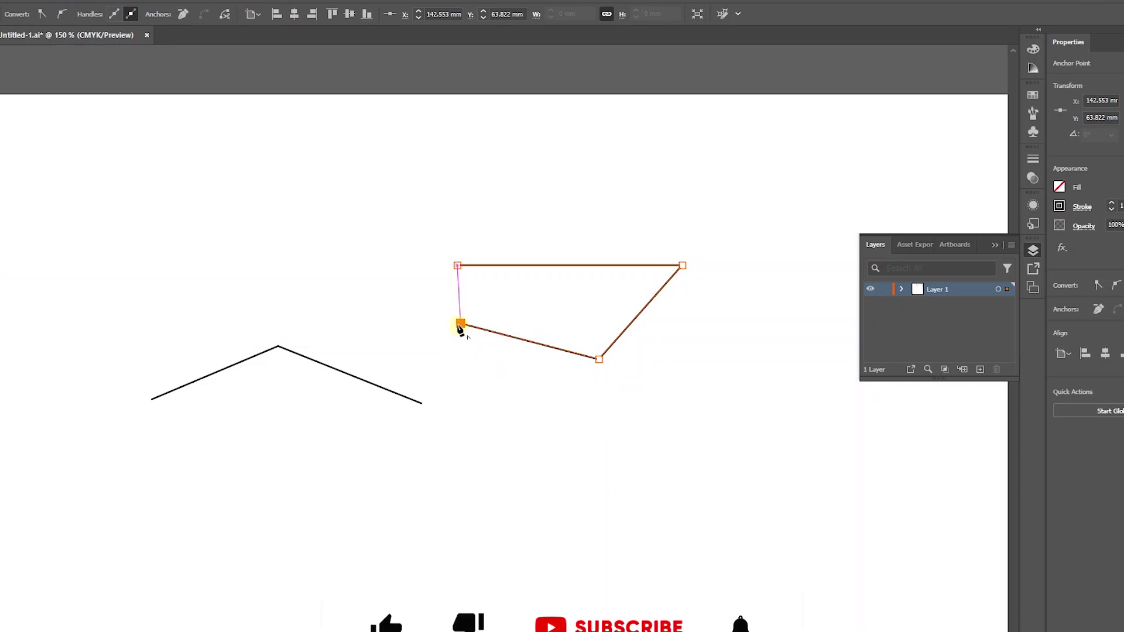
# Close the outline through two more anchors at about (143, 64) and (127, 49) mm, and move its starting anchor to about (144, 30) mm.
pyautogui.click(460, 325)
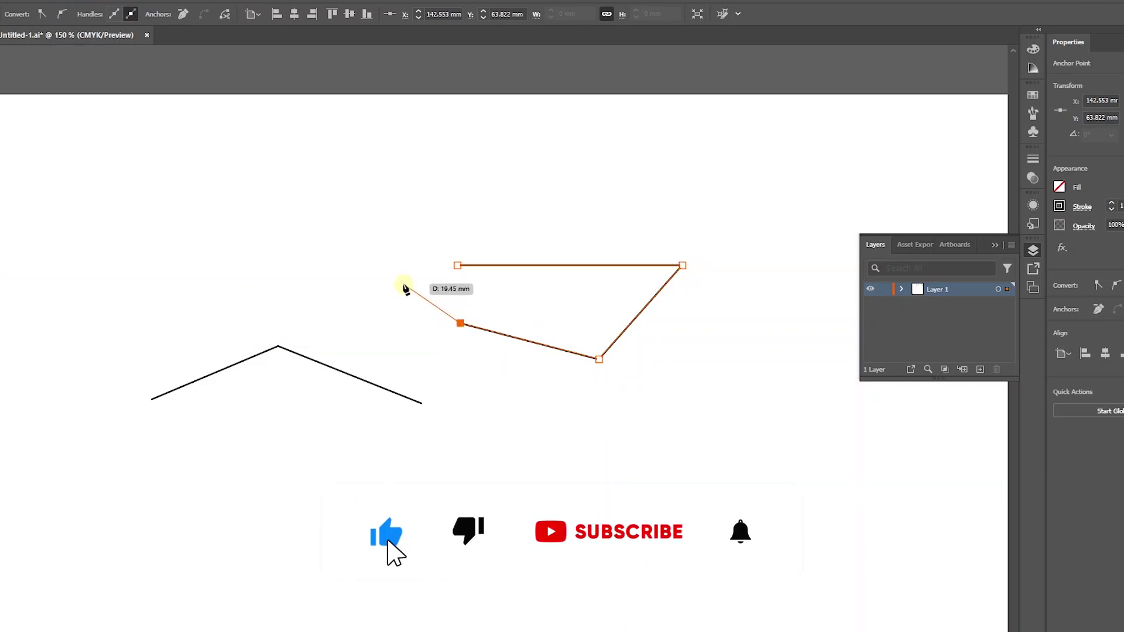
pyautogui.click(402, 272)
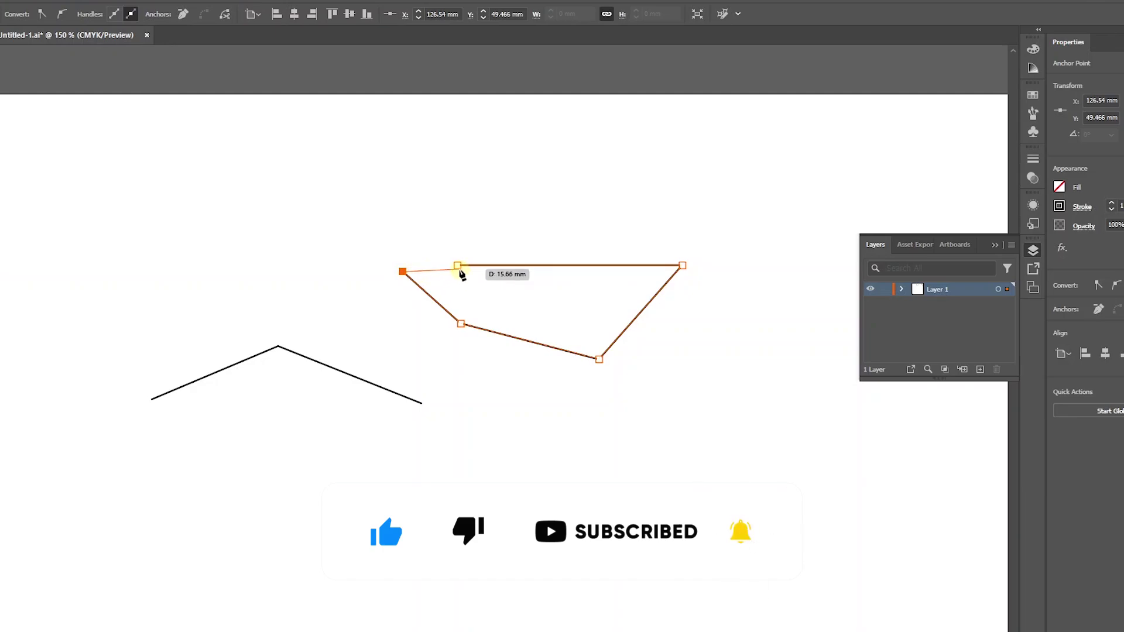
pyautogui.click(457, 265)
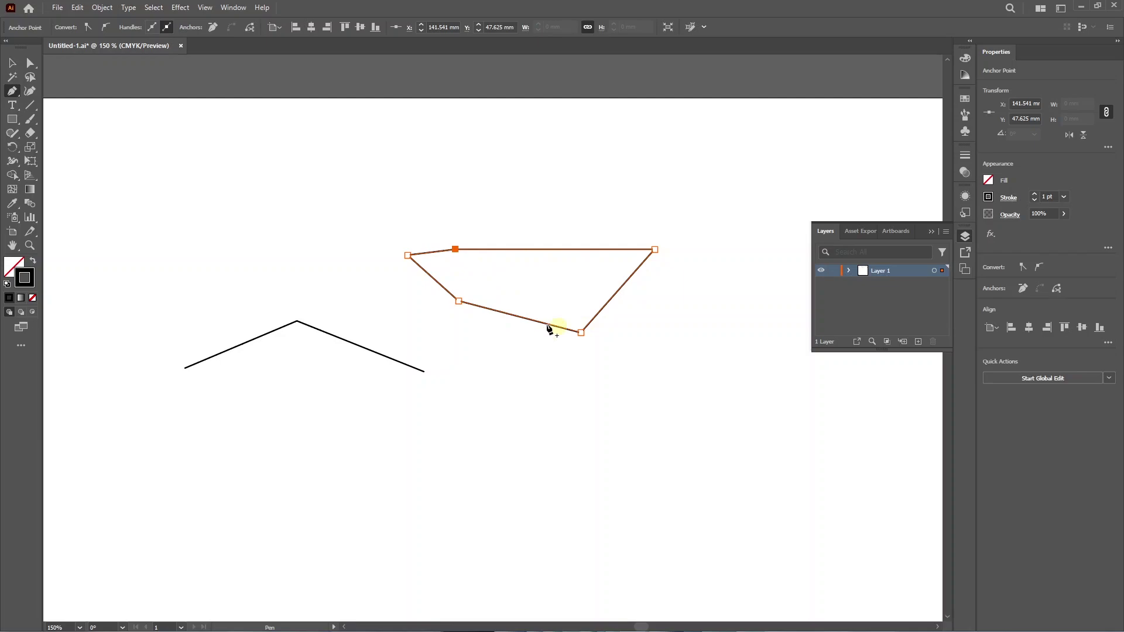
pyautogui.press('a')
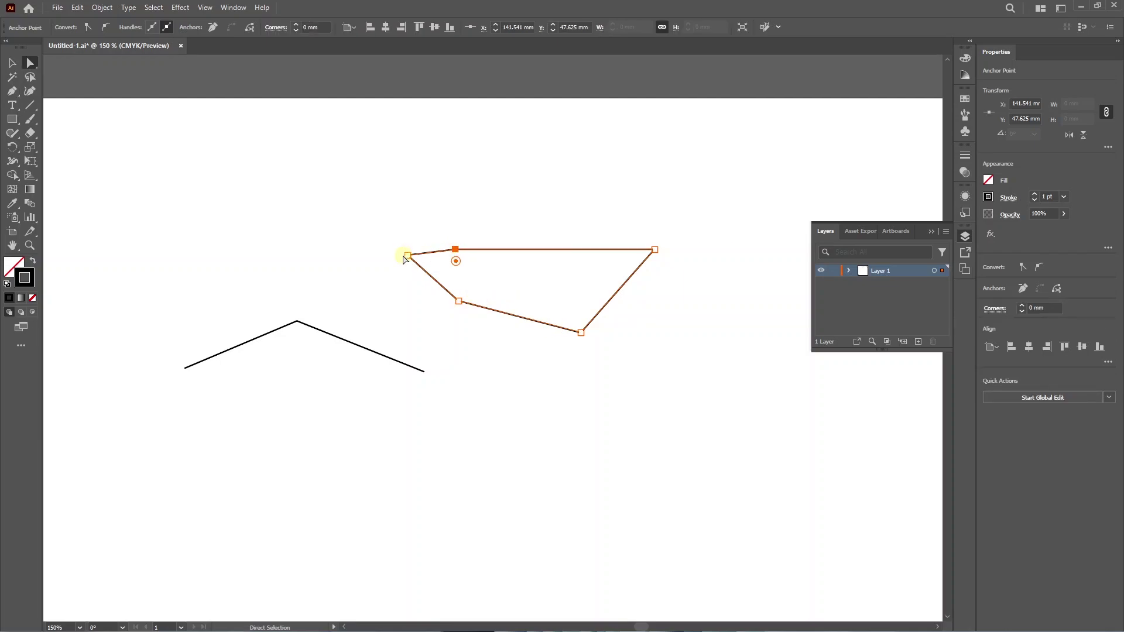
pyautogui.moveTo(455, 250); pyautogui.dragTo(506, 193)
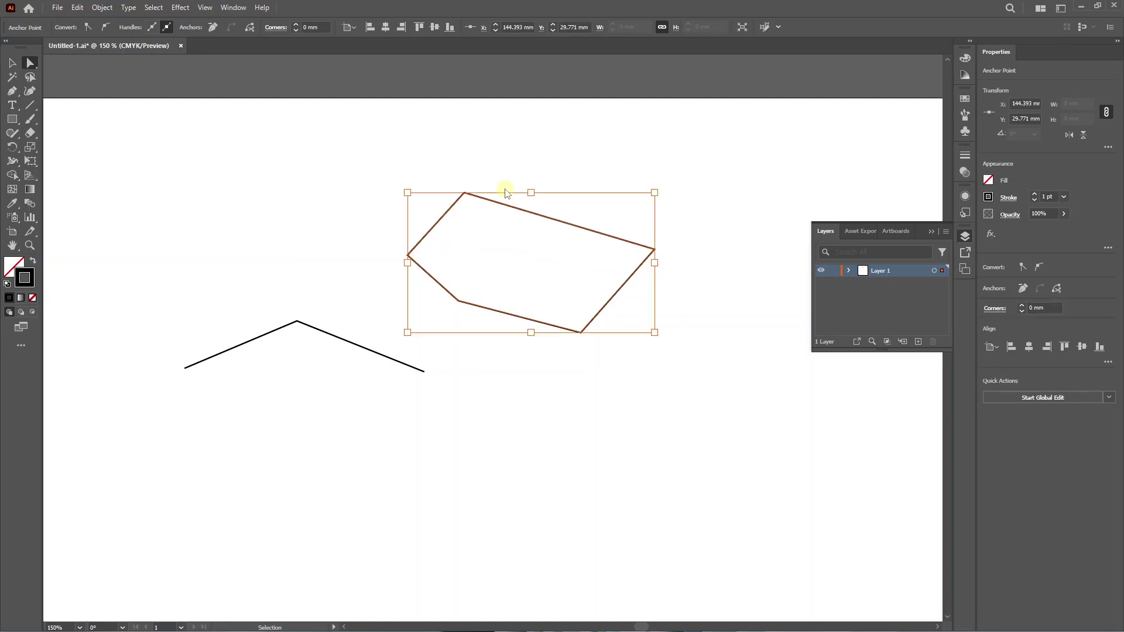
# Reset the anchor point, handle and bounding box display size to Default in the Selection & Anchor Display preferences.
pyautogui.hotkey('ctrl', 'k')
pyautogui.click(133, 165)
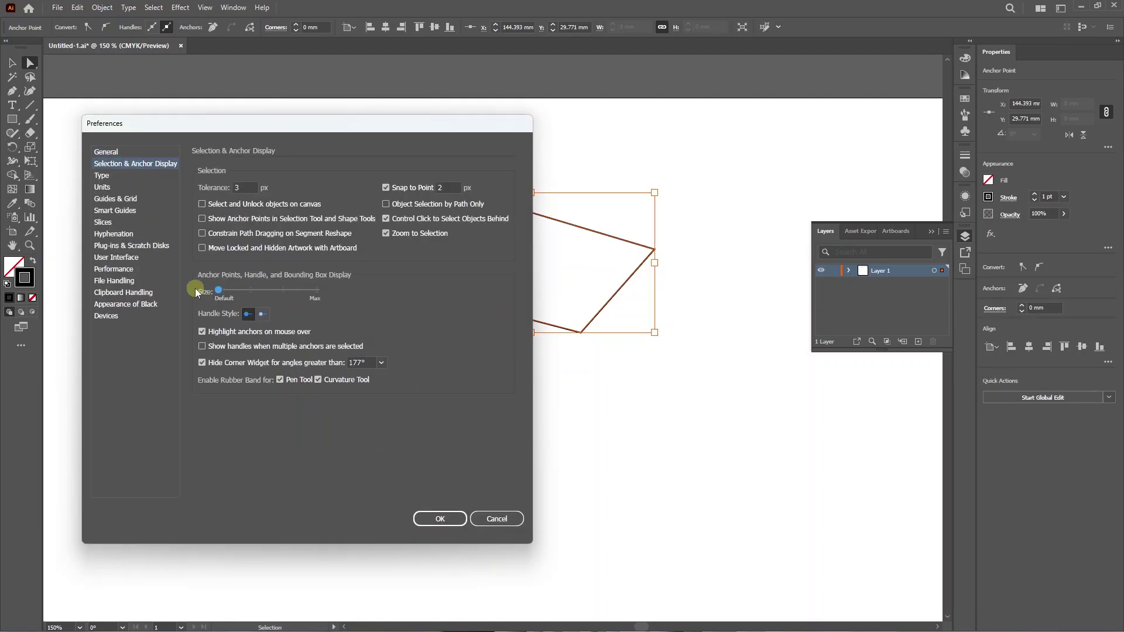
pyautogui.click(440, 520)
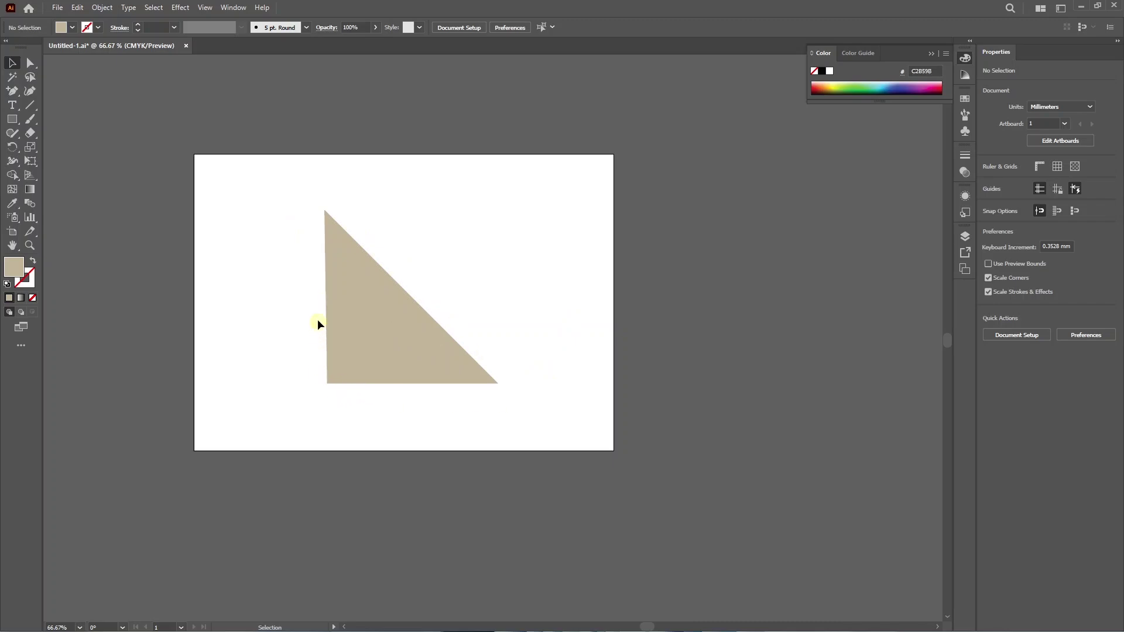
# Trace the beige right triangle with the Pen tool, placing an anchor on each of its three corners and closing the path.
pyautogui.press('p')
pyautogui.click(325, 212)
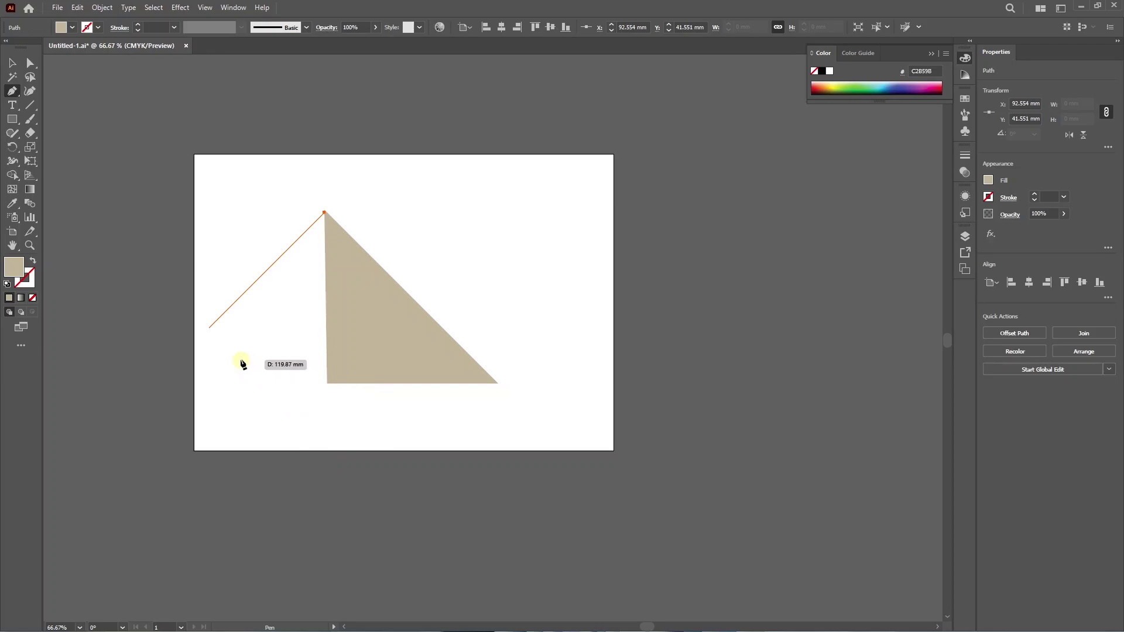
pyautogui.click(326, 383)
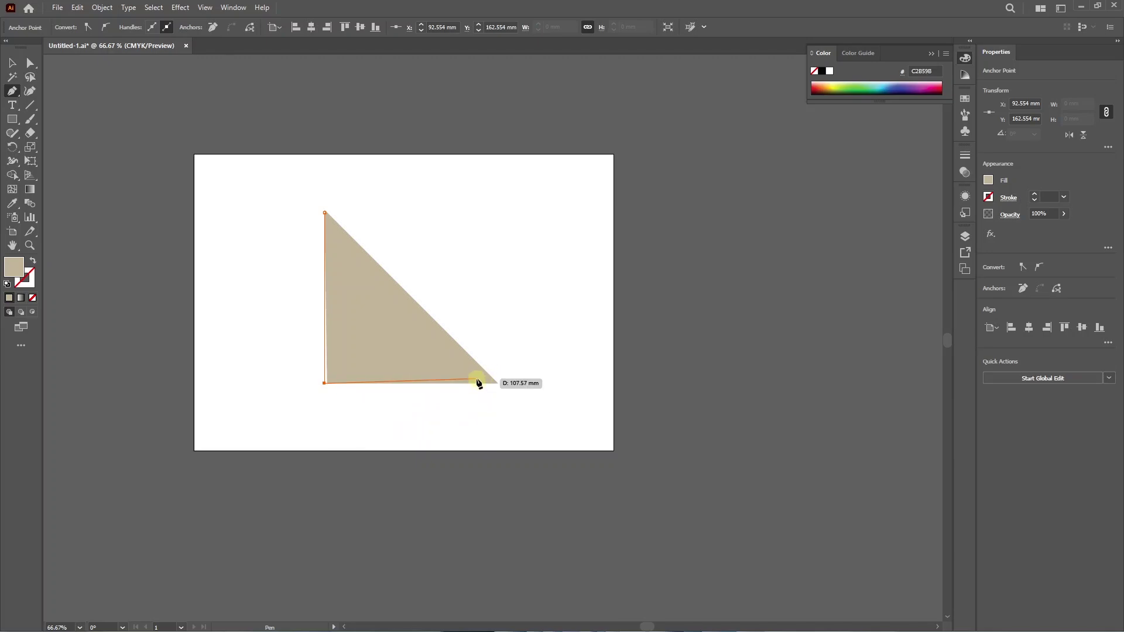
pyautogui.click(498, 384)
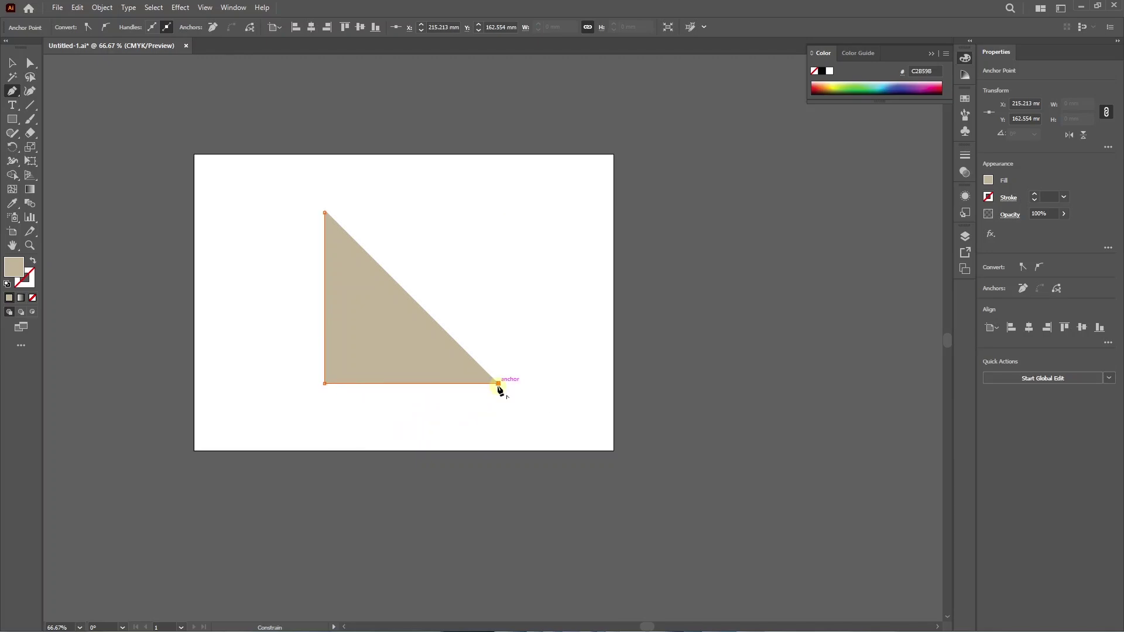
pyautogui.click(326, 213)
# Move the traced triangle right and slightly up, away from the original shape, with the Selection tool.
pyautogui.click(12, 63)
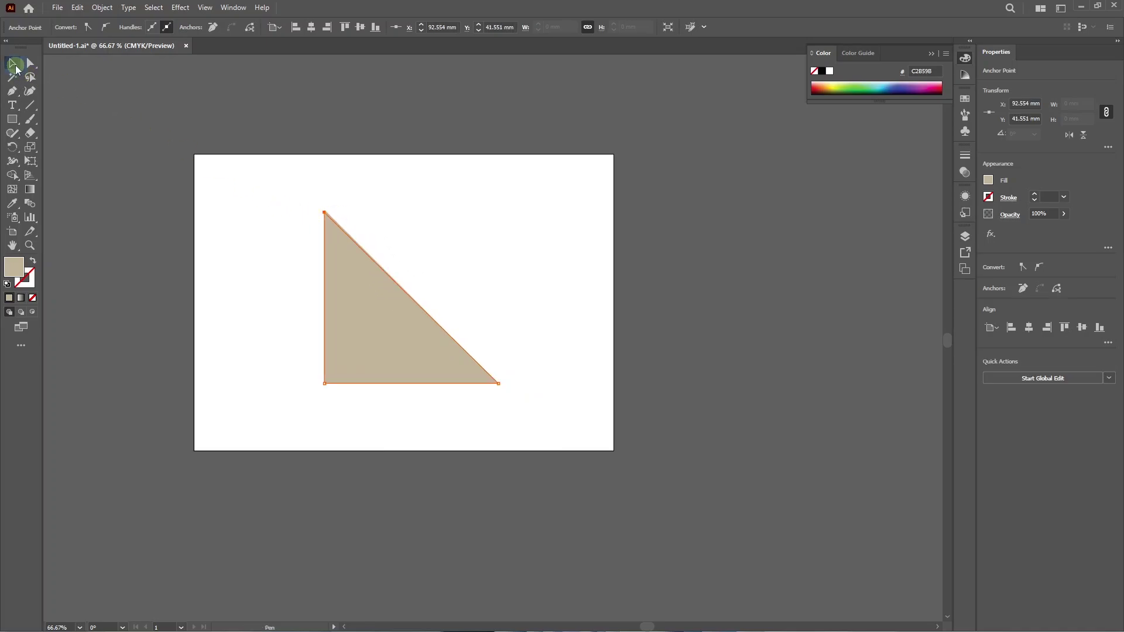
pyautogui.moveTo(387, 338); pyautogui.dragTo(561, 308)
pyautogui.click(602, 415)
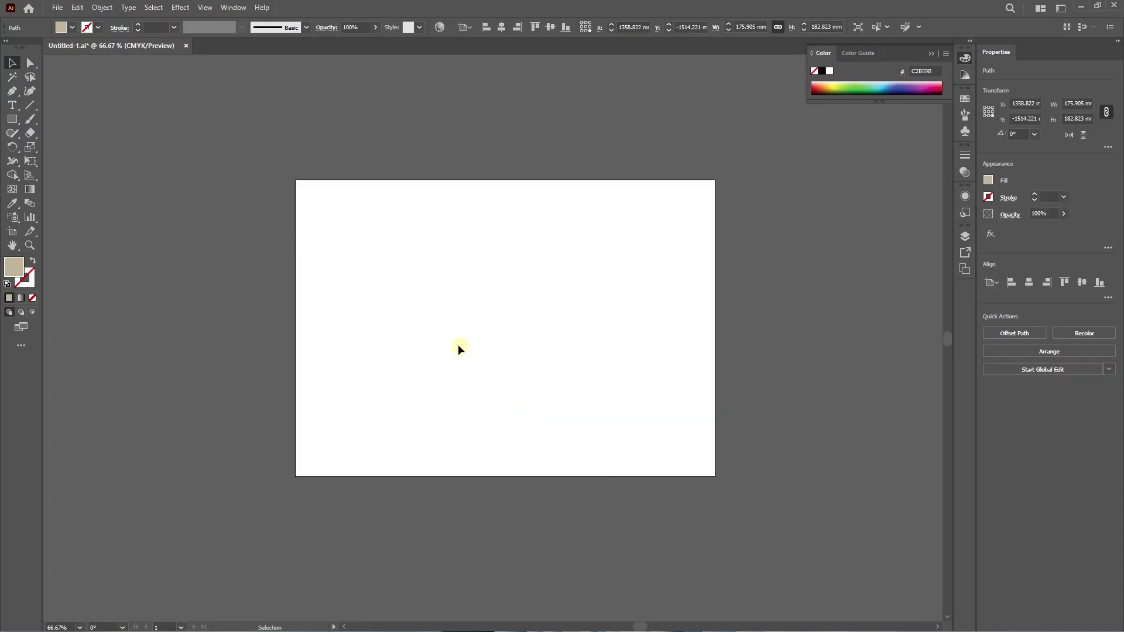
# Draw a closed rounded Pen shape starting at about X 62 mm, Y 105 mm, with smooth anchors at about (154, 107) and (78, 169) mm.
pyautogui.press('p')
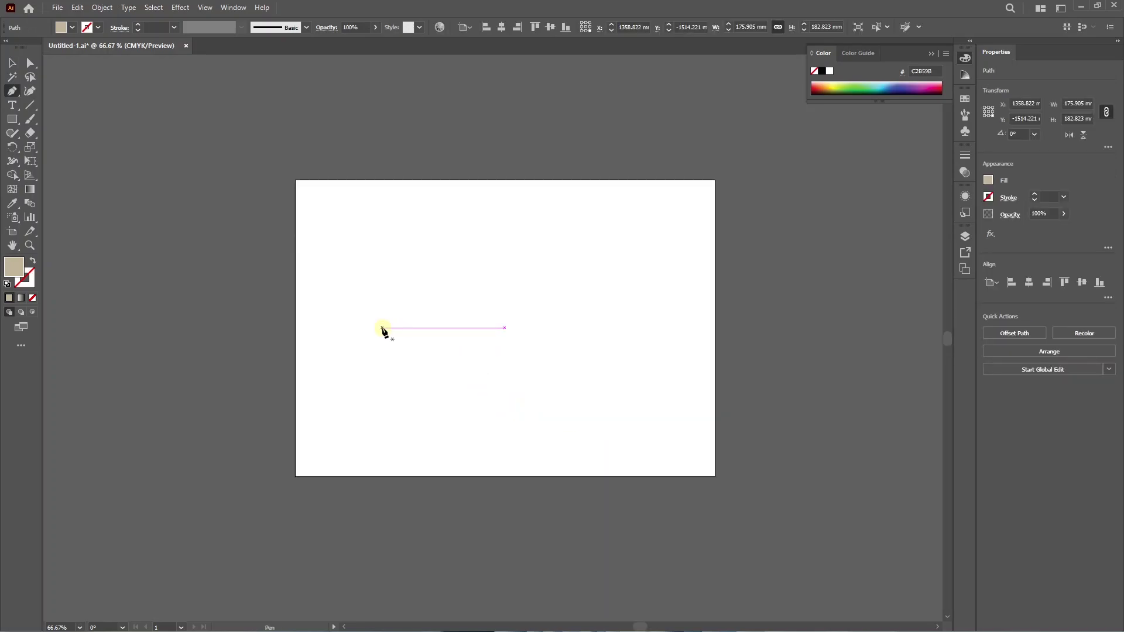
pyautogui.click(381, 328)
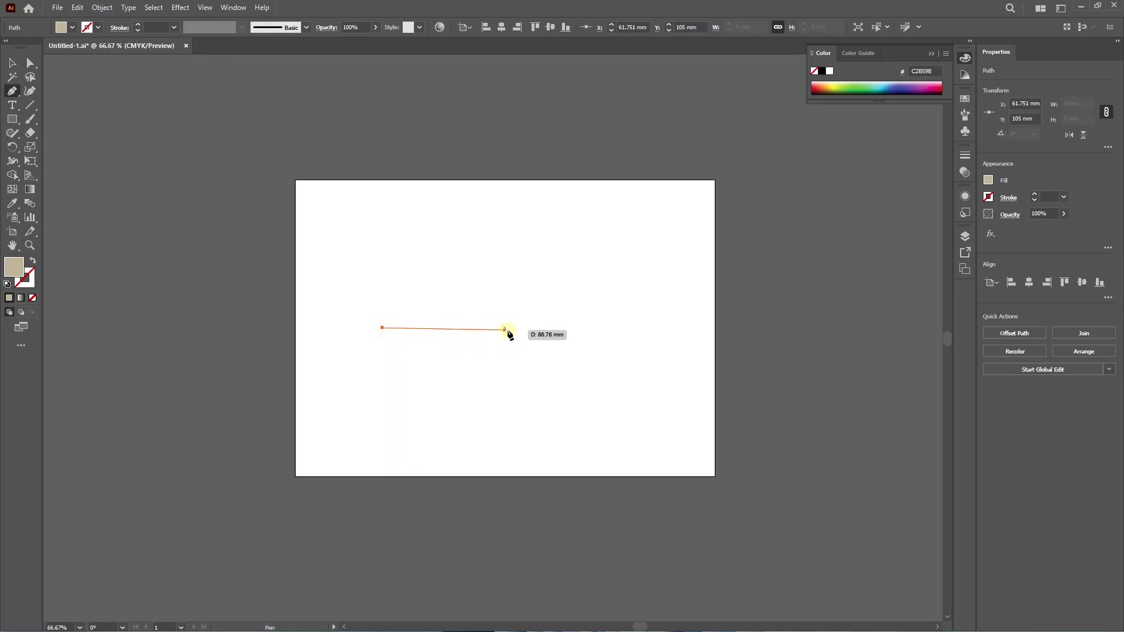
pyautogui.moveTo(514, 332); pyautogui.dragTo(557, 399)
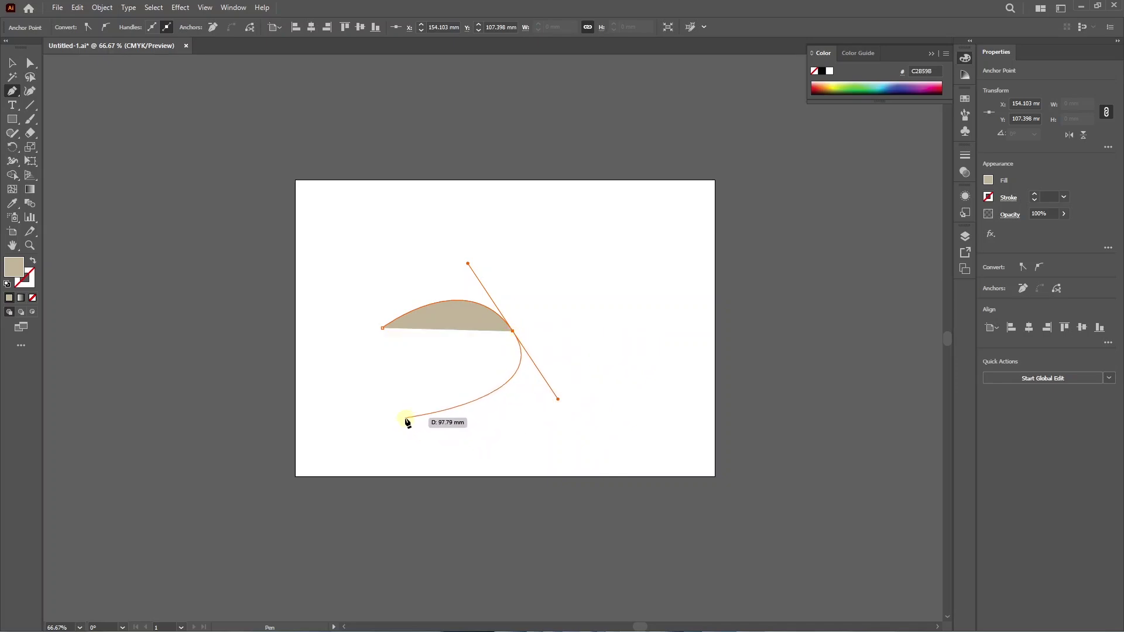
pyautogui.moveTo(405, 417); pyautogui.dragTo(349, 390)
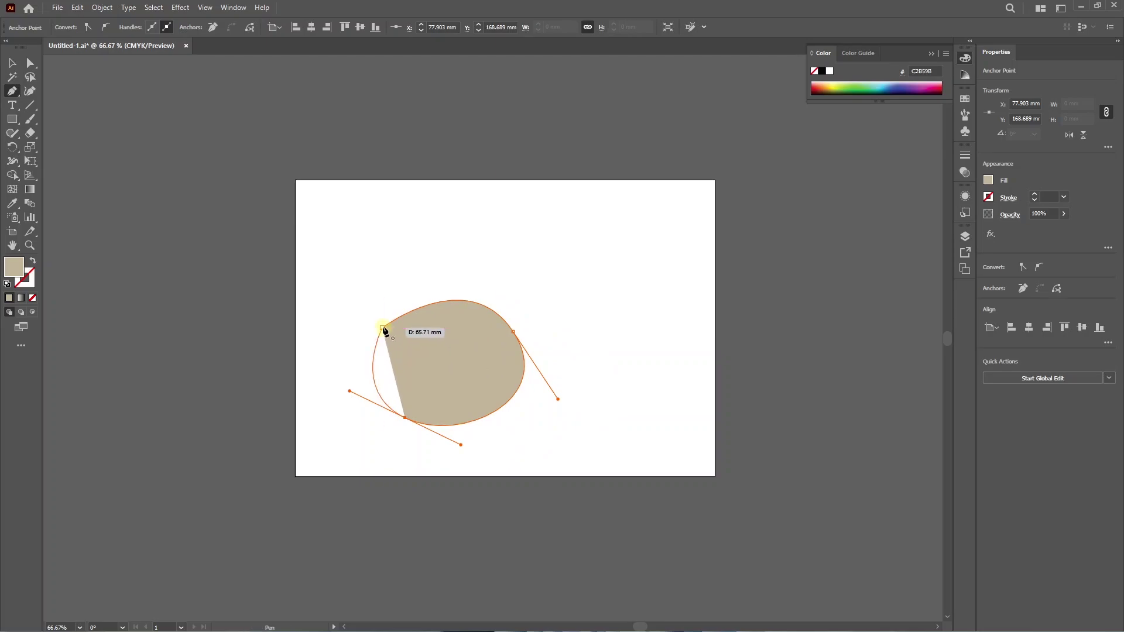
pyautogui.click(384, 329)
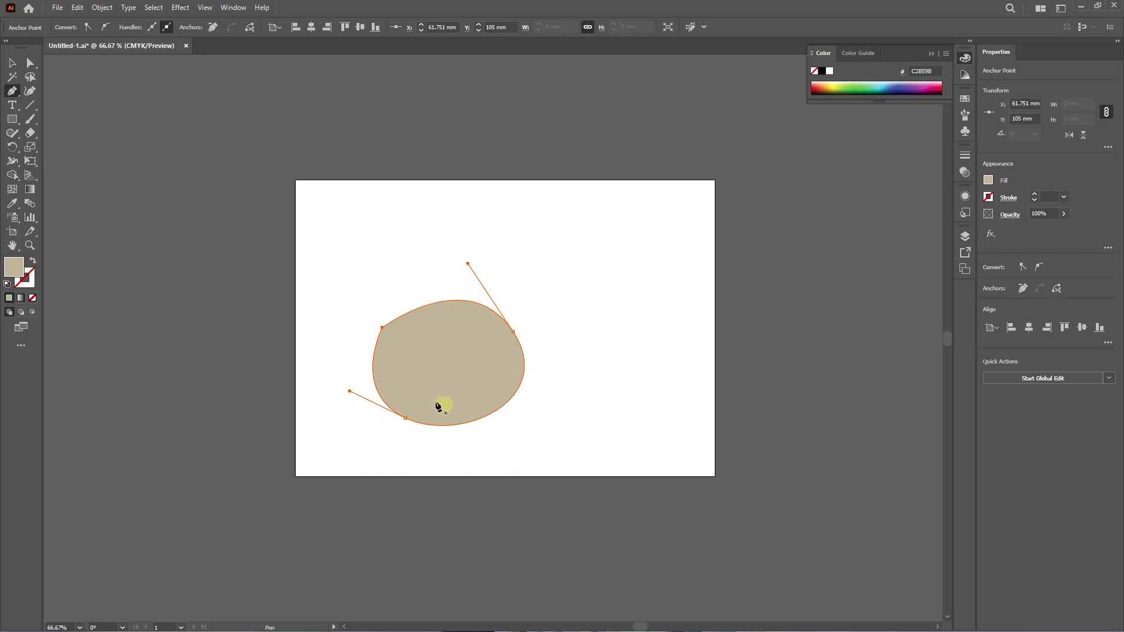
# Move the rounded shape's right anchor to about X 150 mm, Y 102 mm with Direct Selection and adjust its upper handle to reshape the curve.
pyautogui.press('a')
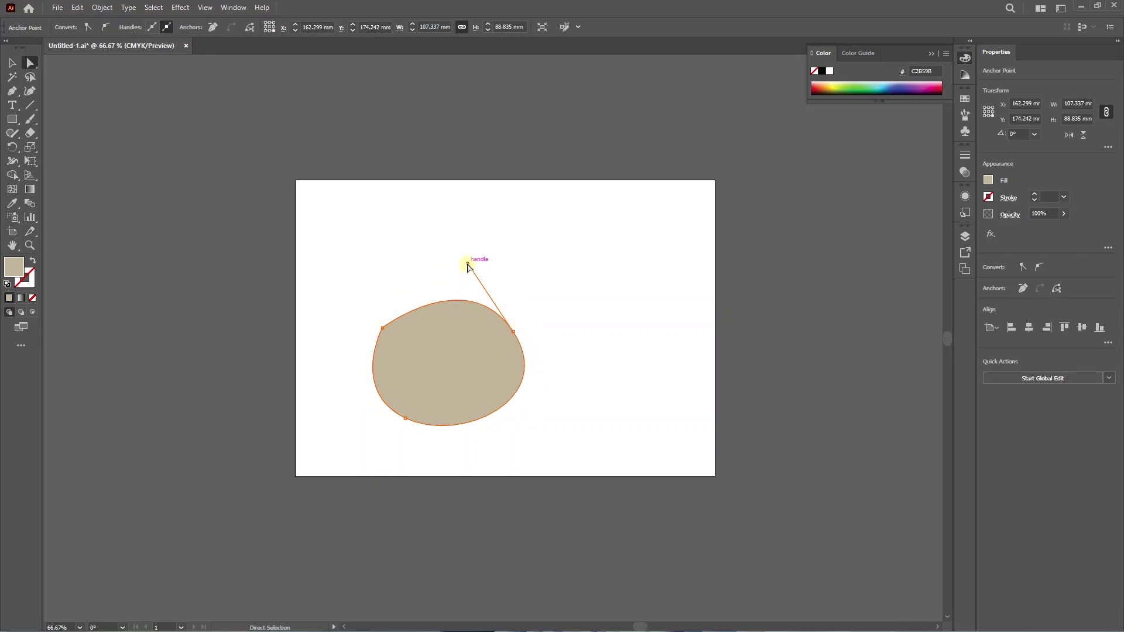
pyautogui.moveTo(468, 266); pyautogui.dragTo(483, 282)
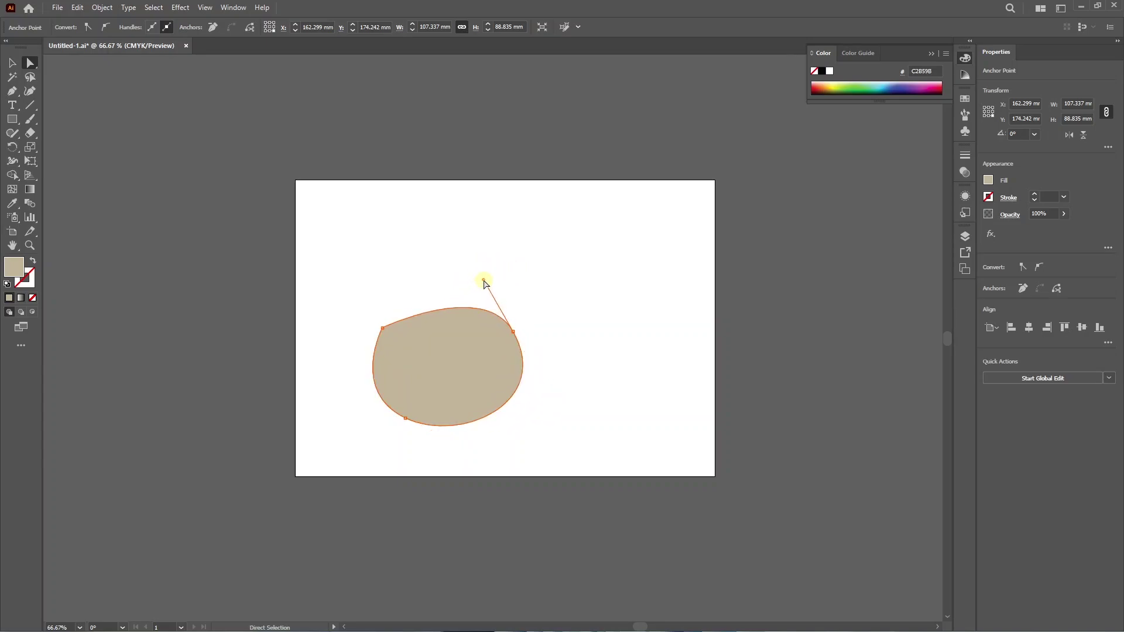
pyautogui.moveTo(513, 332)
pyautogui.mouseDown()
pyautogui.moveTo(502, 347)
pyautogui.moveTo(507, 323)
pyautogui.mouseUp()
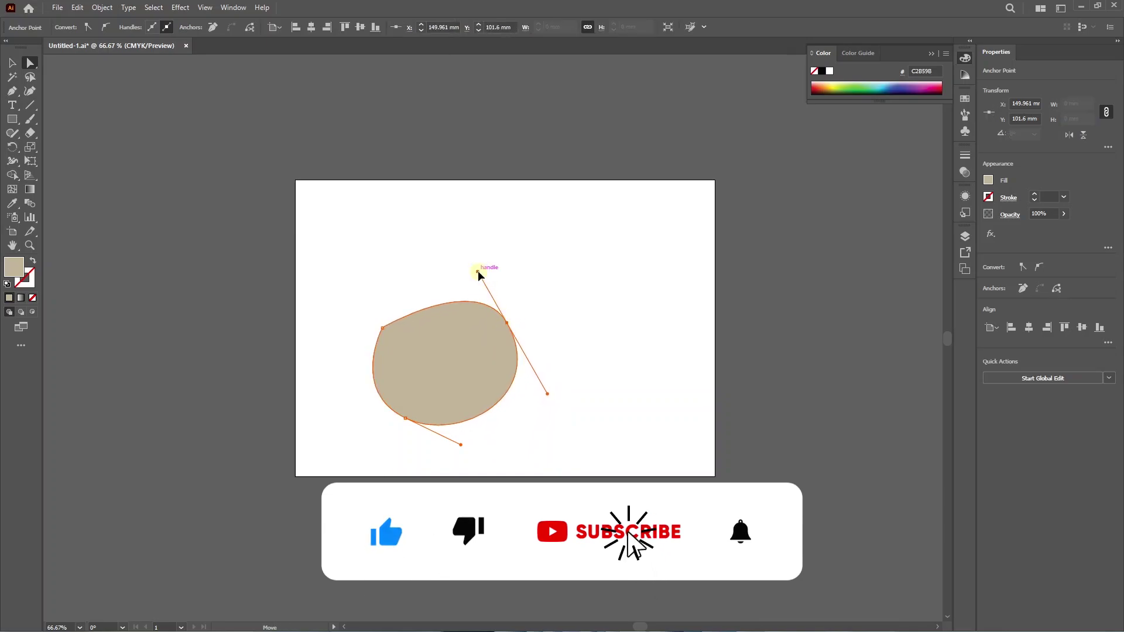
pyautogui.moveTo(478, 275)
pyautogui.mouseDown()
pyautogui.moveTo(514, 265)
pyautogui.moveTo(461, 283)
pyautogui.moveTo(476, 273)
pyautogui.mouseUp()
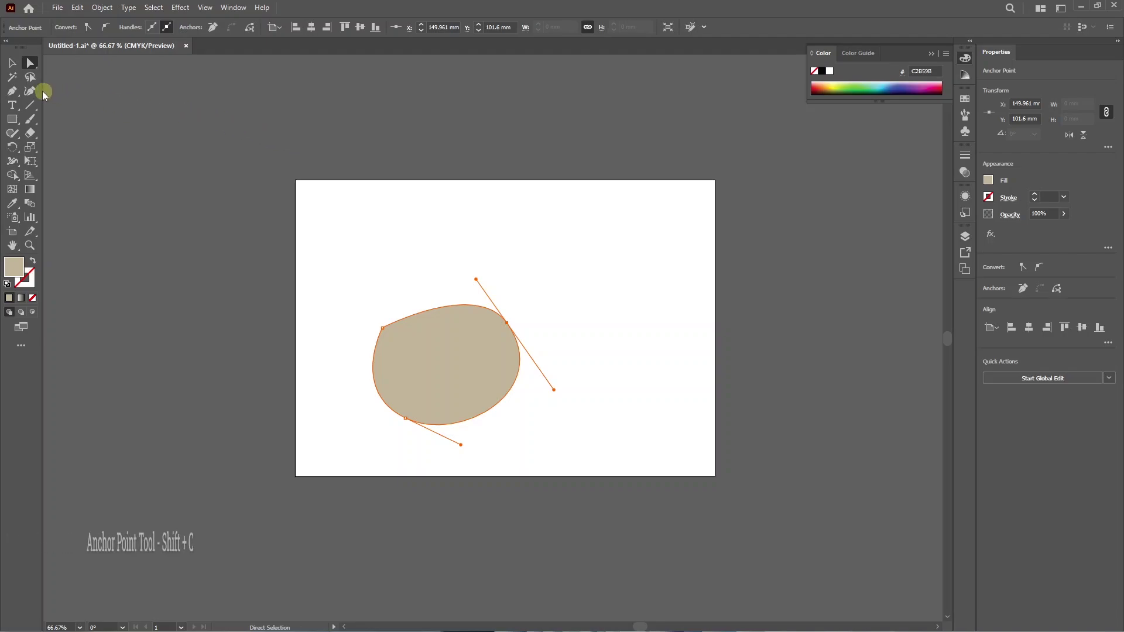
# Move the right anchor's two handles independently with the Anchor Point tool, and convert the right and lower anchors to corners.
pyautogui.moveTo(12, 91); pyautogui.dragTo(72, 134)
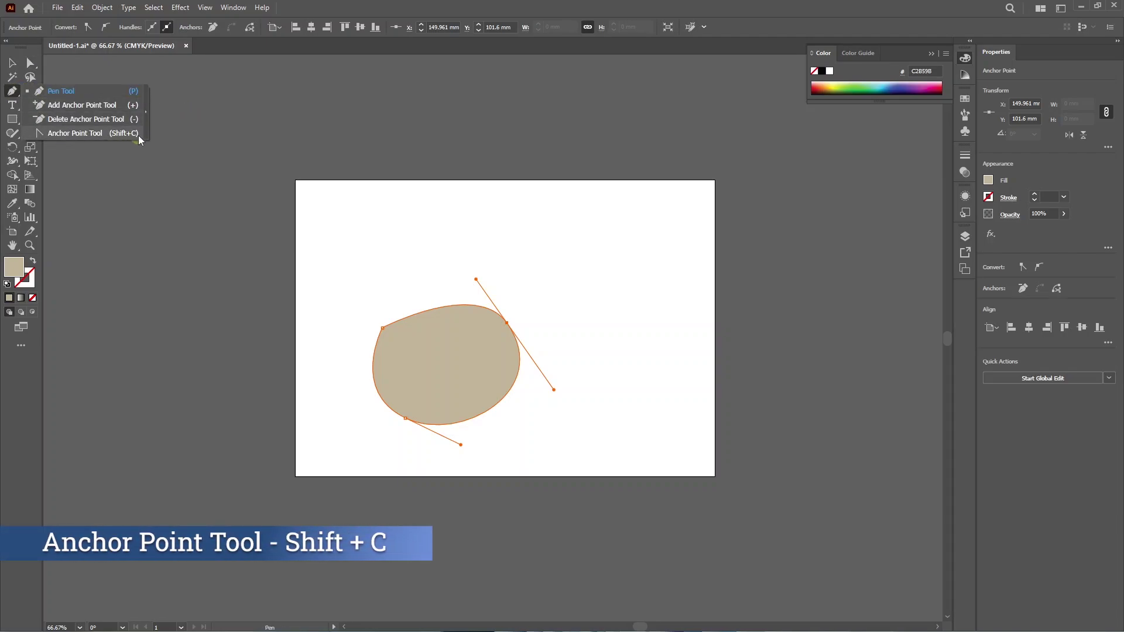
pyautogui.moveTo(75, 126); pyautogui.dragTo(75, 133)
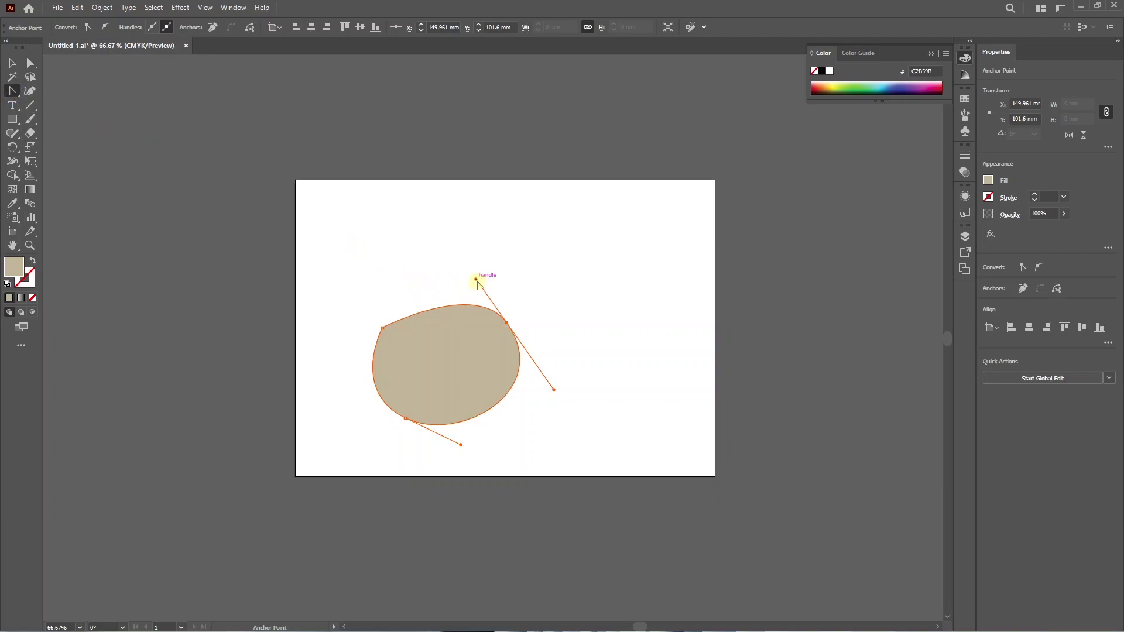
pyautogui.moveTo(476, 279); pyautogui.dragTo(518, 278)
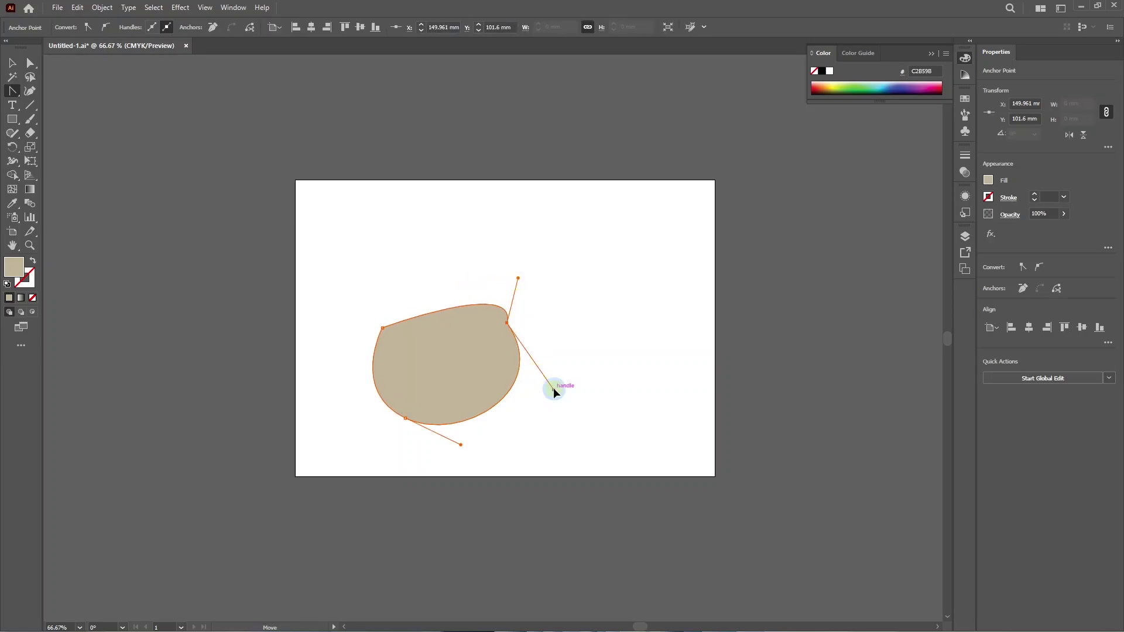
pyautogui.moveTo(553, 387); pyautogui.dragTo(646, 397)
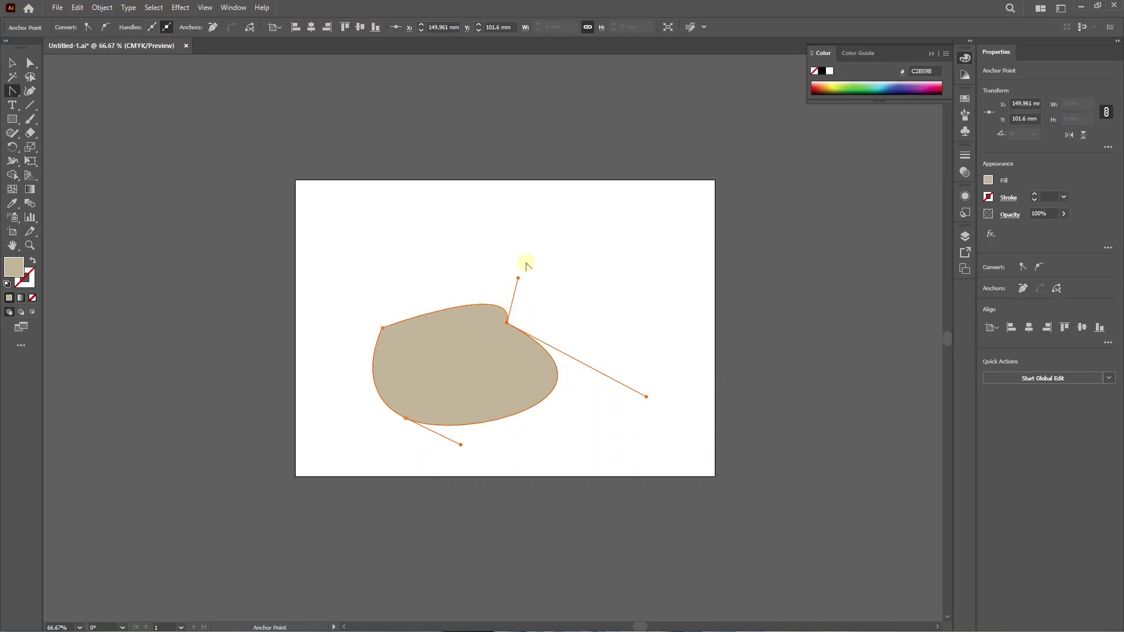
pyautogui.click(507, 323)
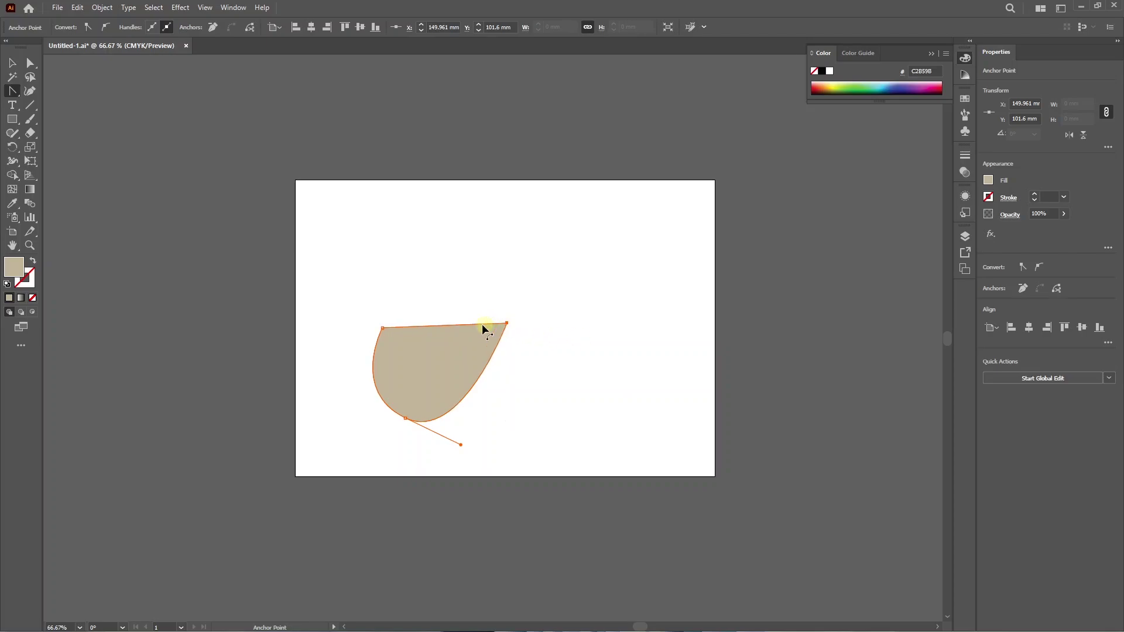
pyautogui.click(405, 418)
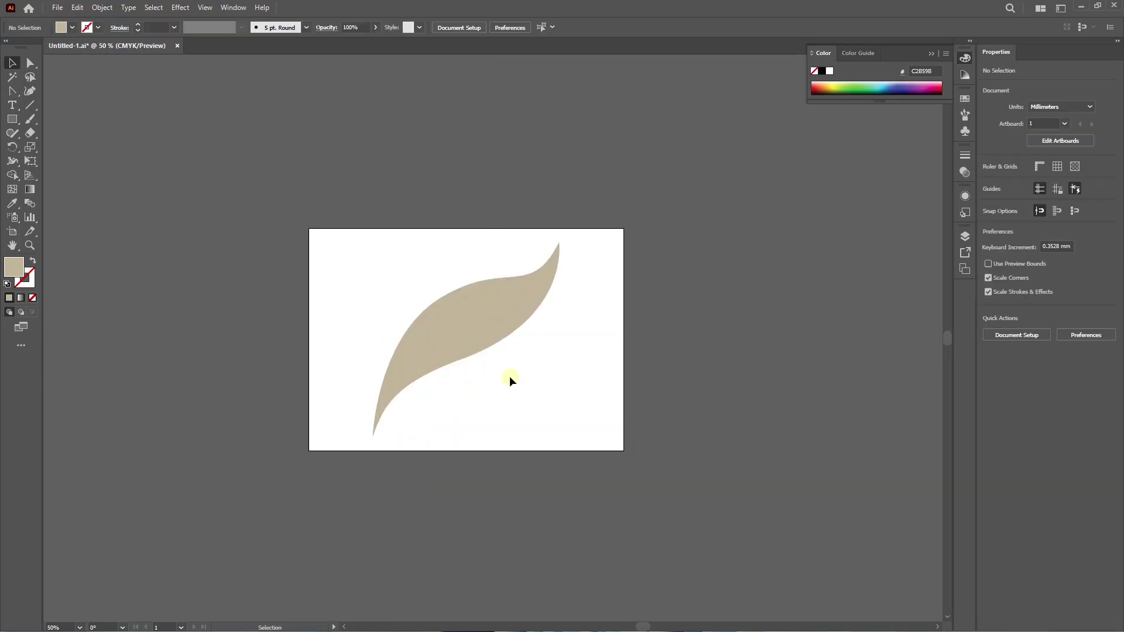
# Start a Pen path on the leaf shape's lower tip at about X 60.5 mm, Y 196.4 mm.
pyautogui.press('p')
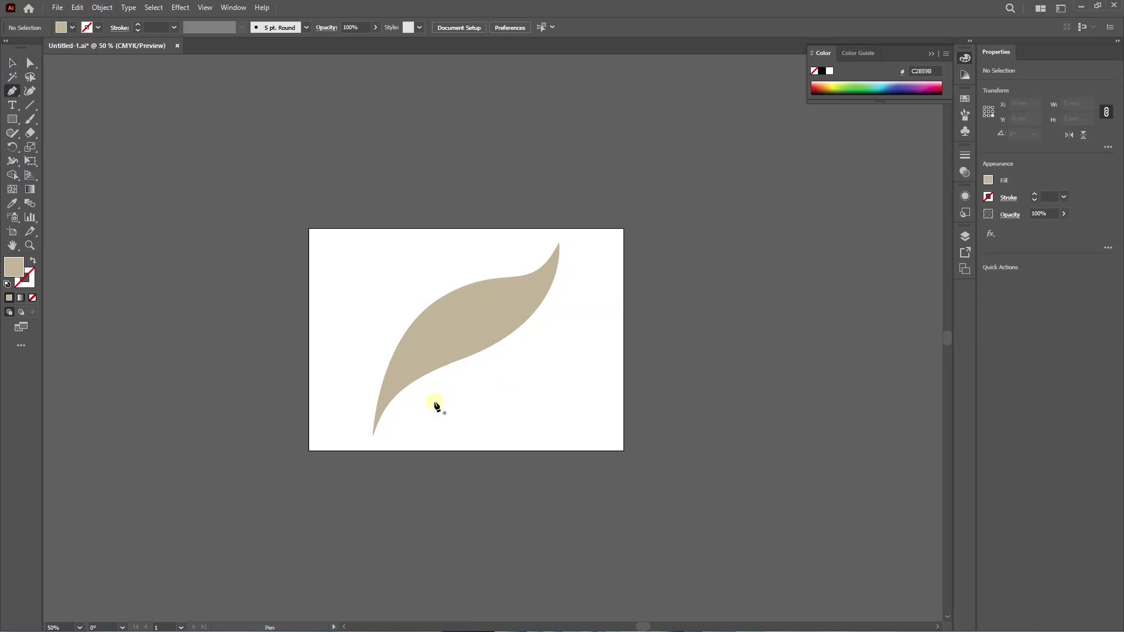
pyautogui.click(373, 437)
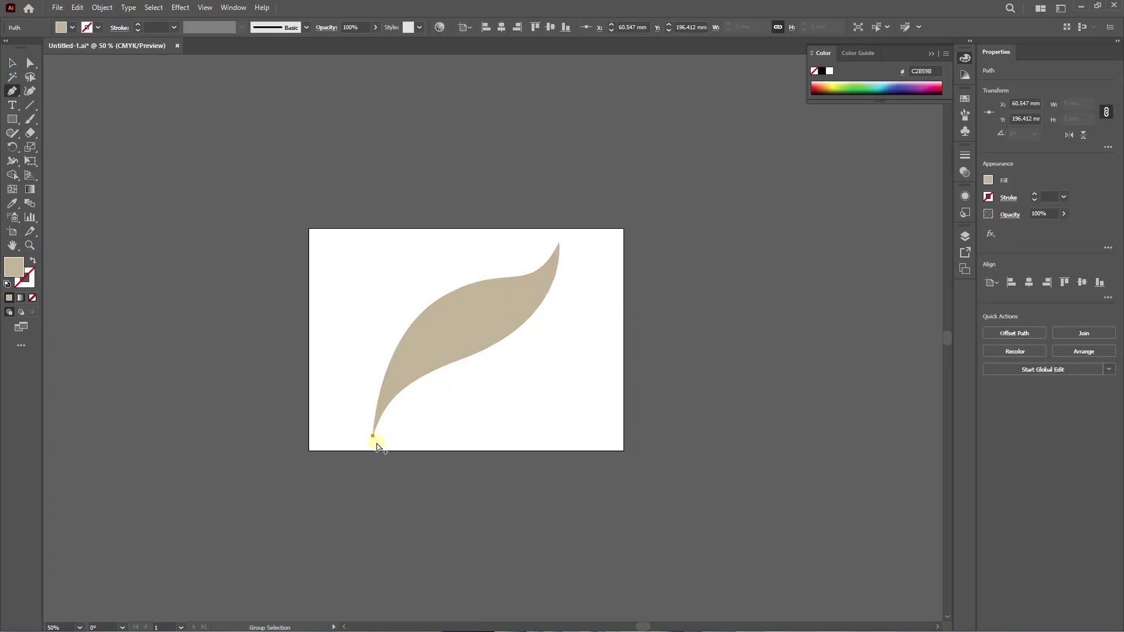
pyautogui.scroll(4, 375, 443)
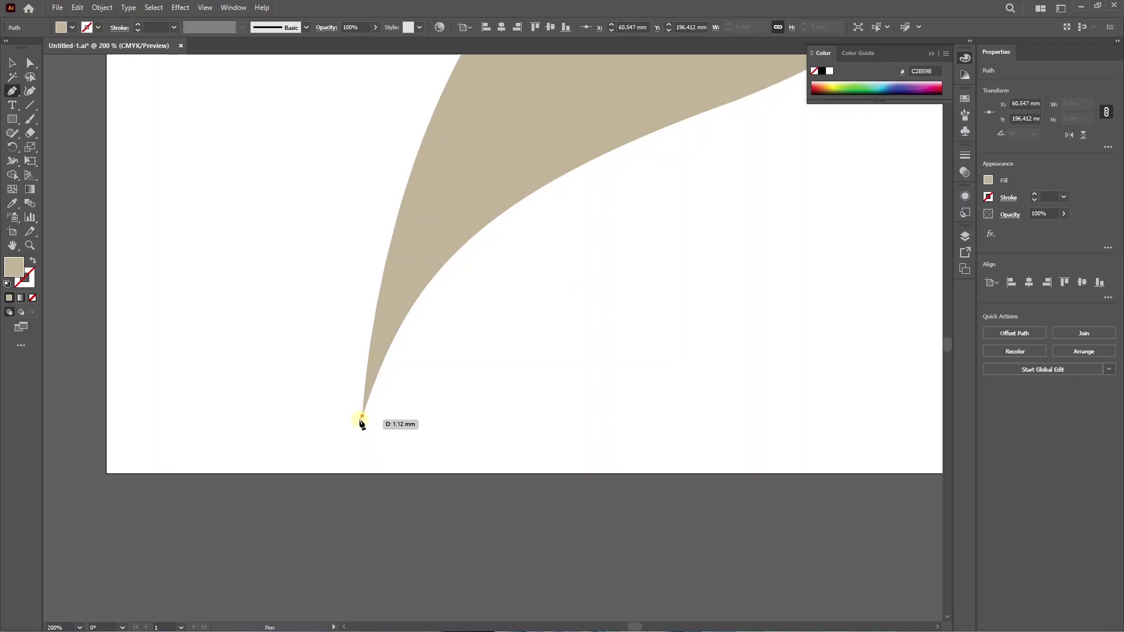
pyautogui.scroll(-3, 363, 419)
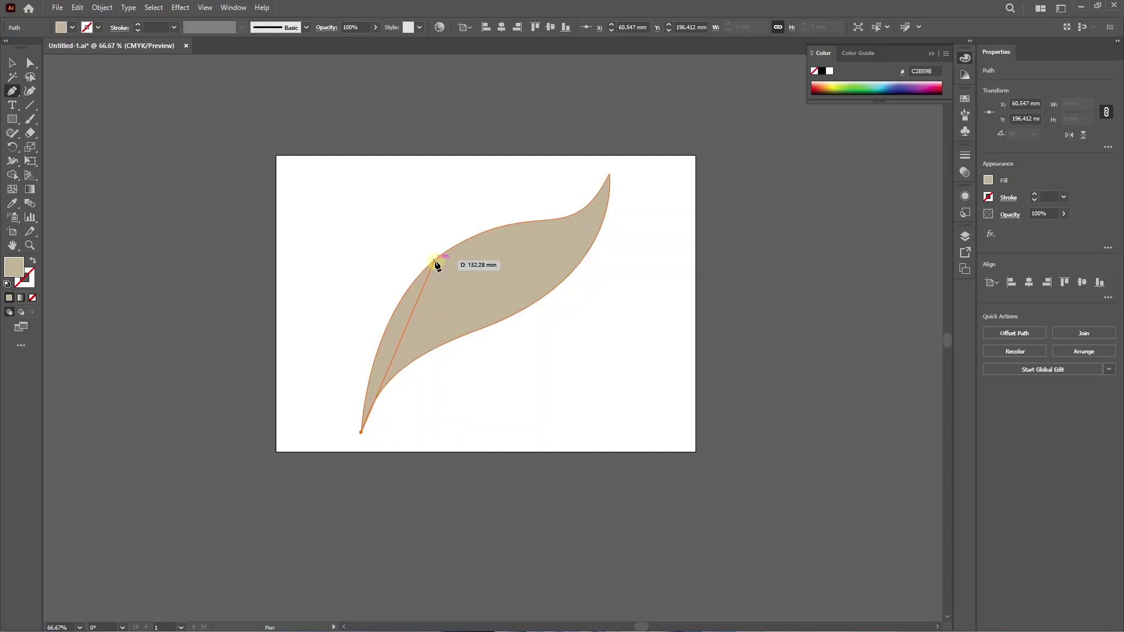
# Try tracing the leaf's upper edge with five short straight segments and with one long curve to about X 182 mm, Y 47 mm.
pyautogui.click(366, 390)
pyautogui.click(376, 355)
pyautogui.click(394, 310)
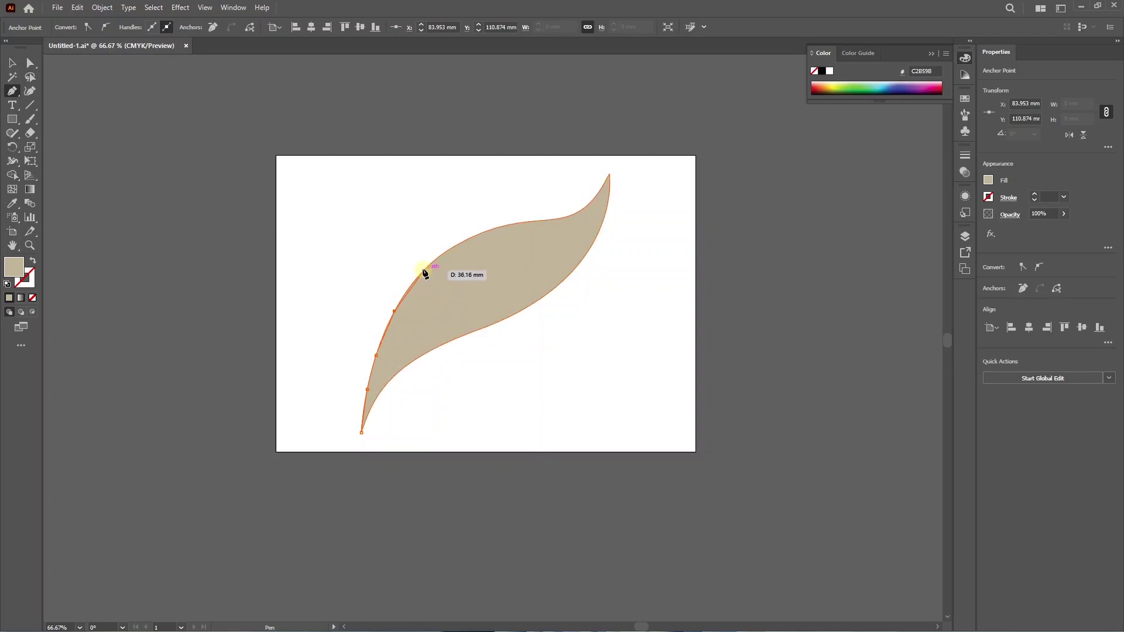
pyautogui.click(424, 272)
pyautogui.click(464, 241)
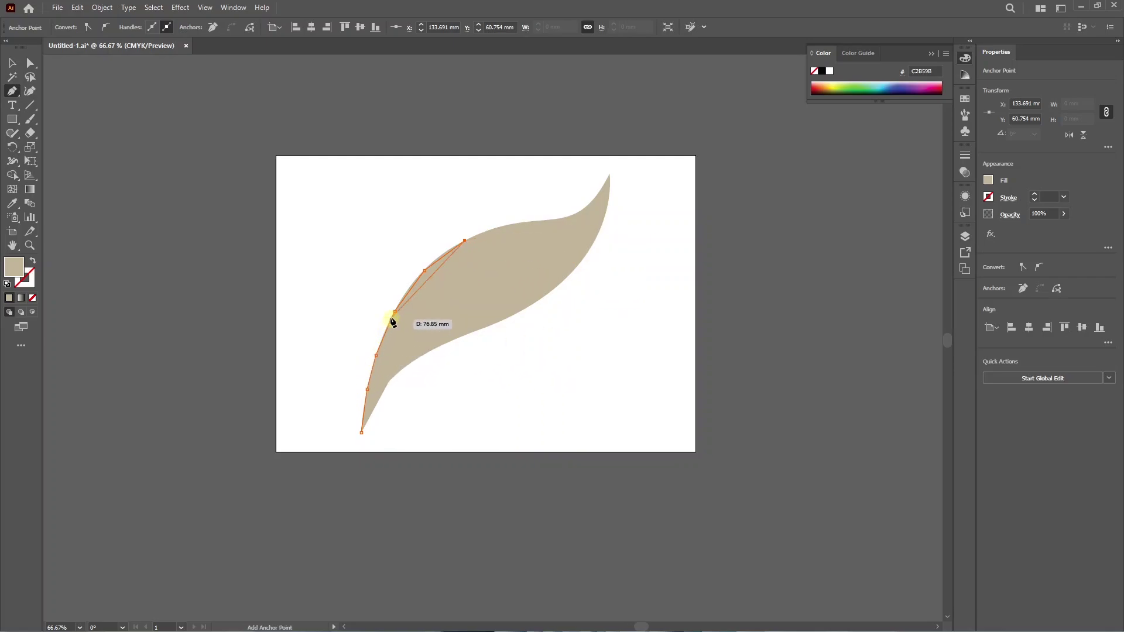
pyautogui.hotkey('ctrl', 'z')
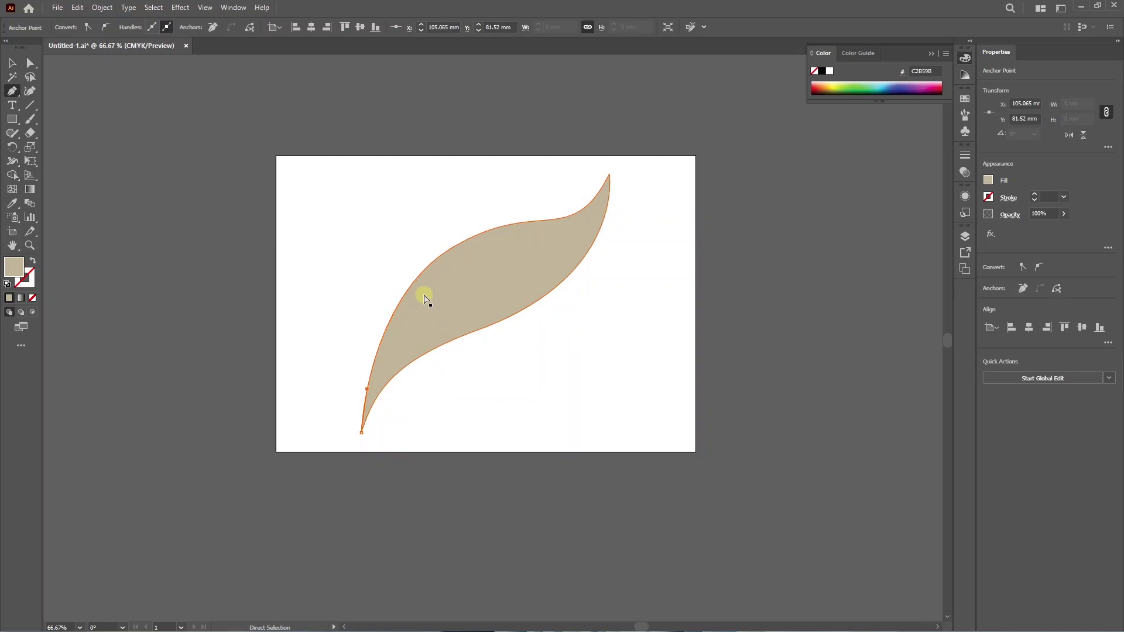
pyautogui.hotkey('ctrl', 'z')
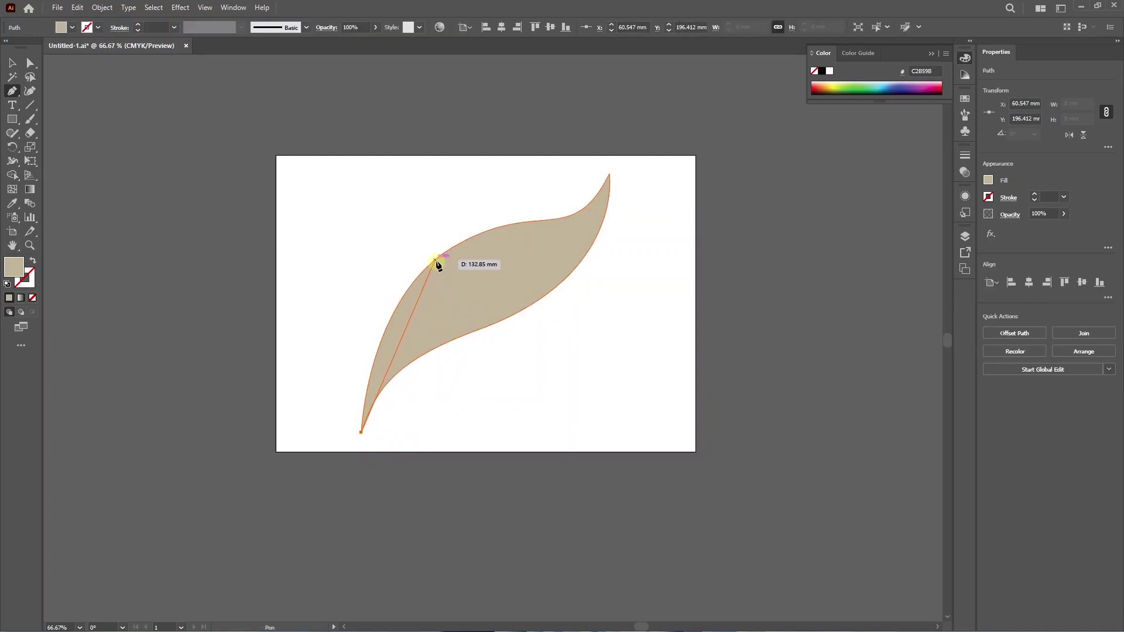
pyautogui.moveTo(532, 221); pyautogui.dragTo(704, 207)
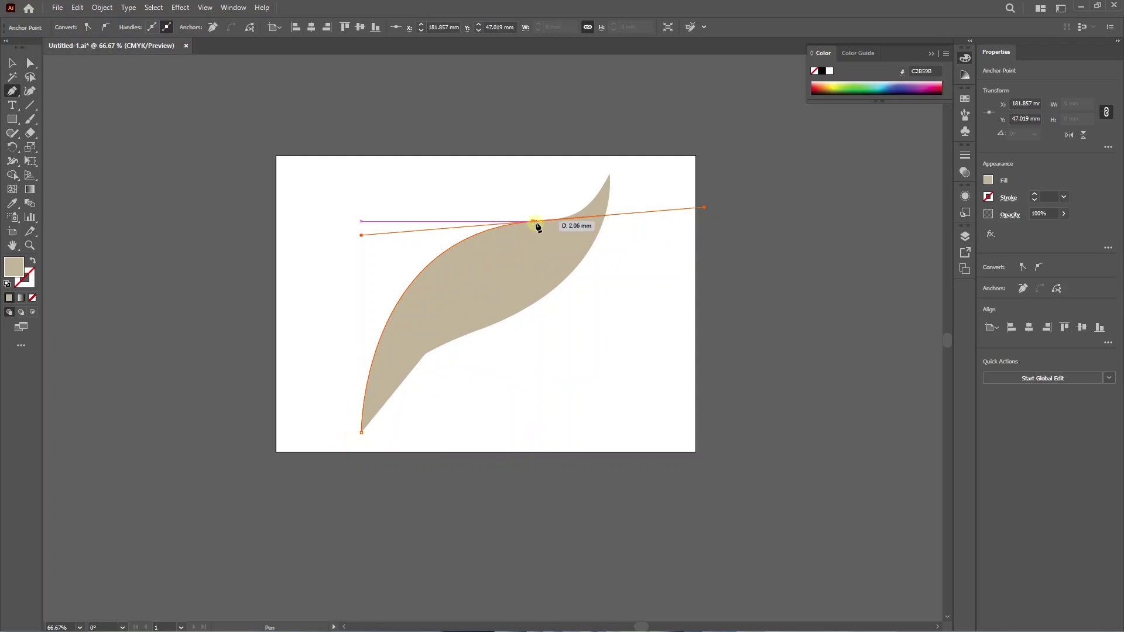
pyautogui.click(361, 433)
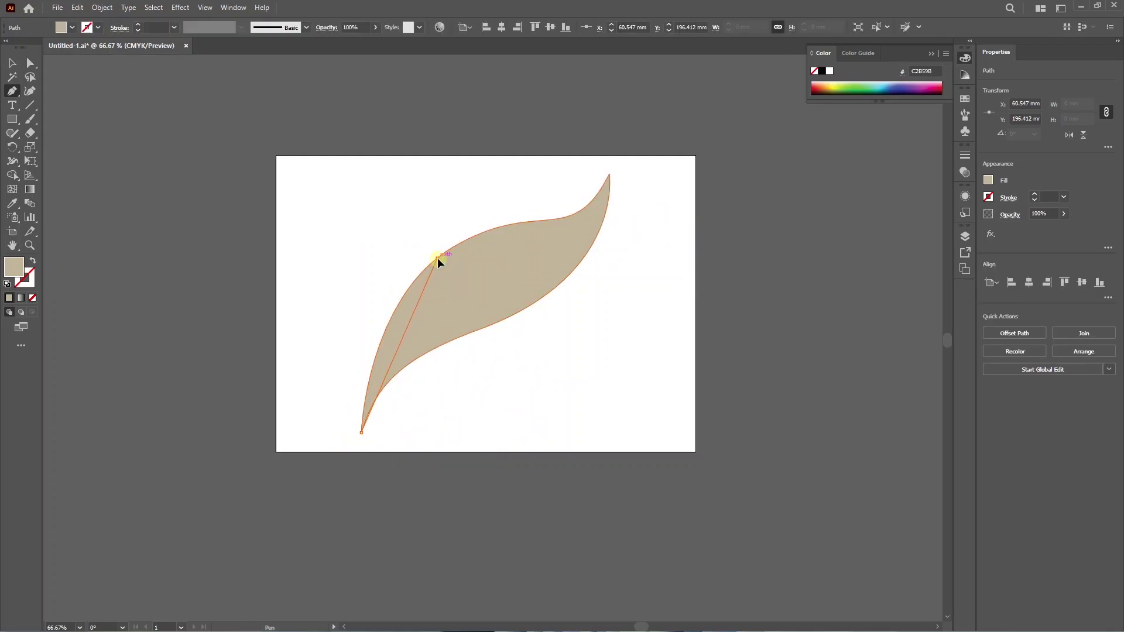
# Place a smooth anchor on the leaf's upper edge at about X 114 mm, Y 73 mm, with handles following the edge.
pyautogui.moveTo(438, 258); pyautogui.dragTo(487, 220)
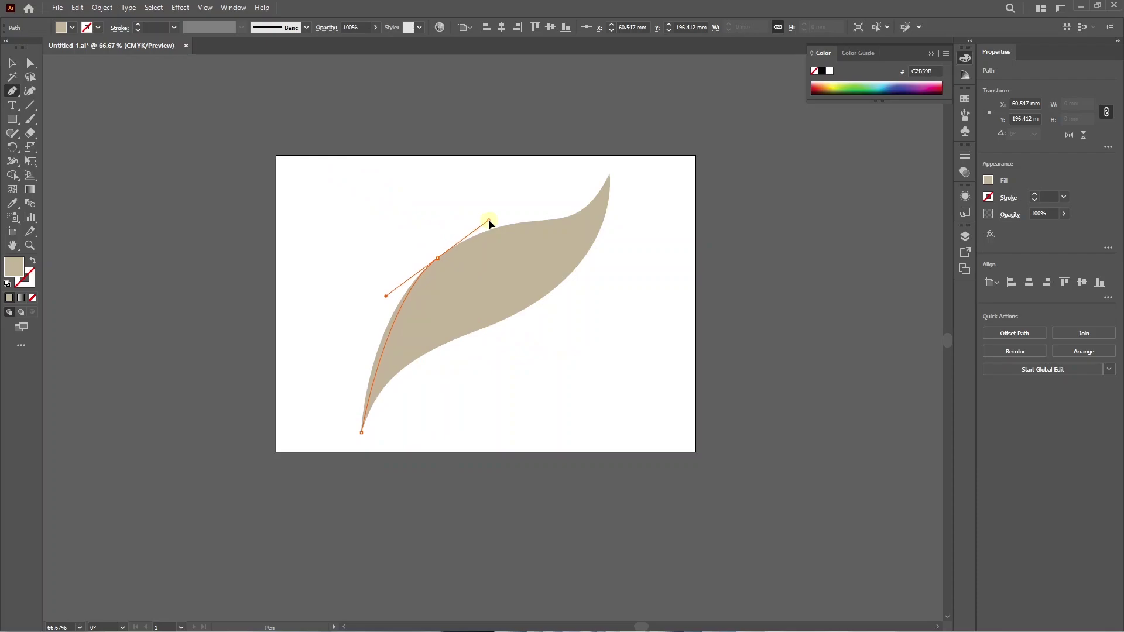
pyautogui.moveTo(488, 219); pyautogui.dragTo(507, 199)
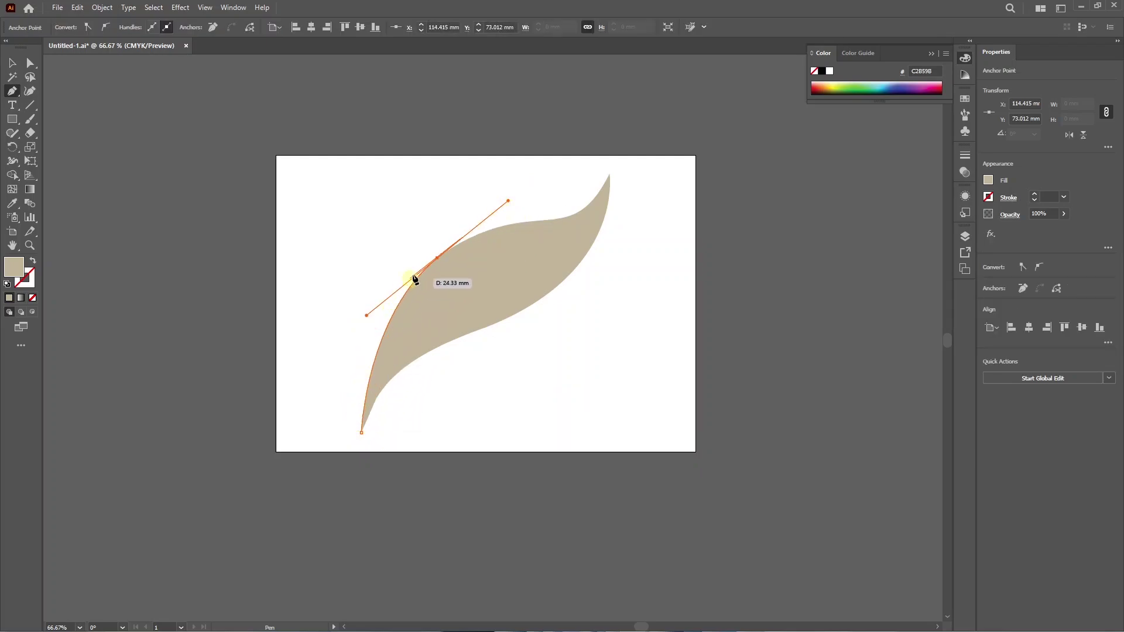
# Remove the traced path's fill and give it a black 2 pt stroke.
pyautogui.click(32, 260)
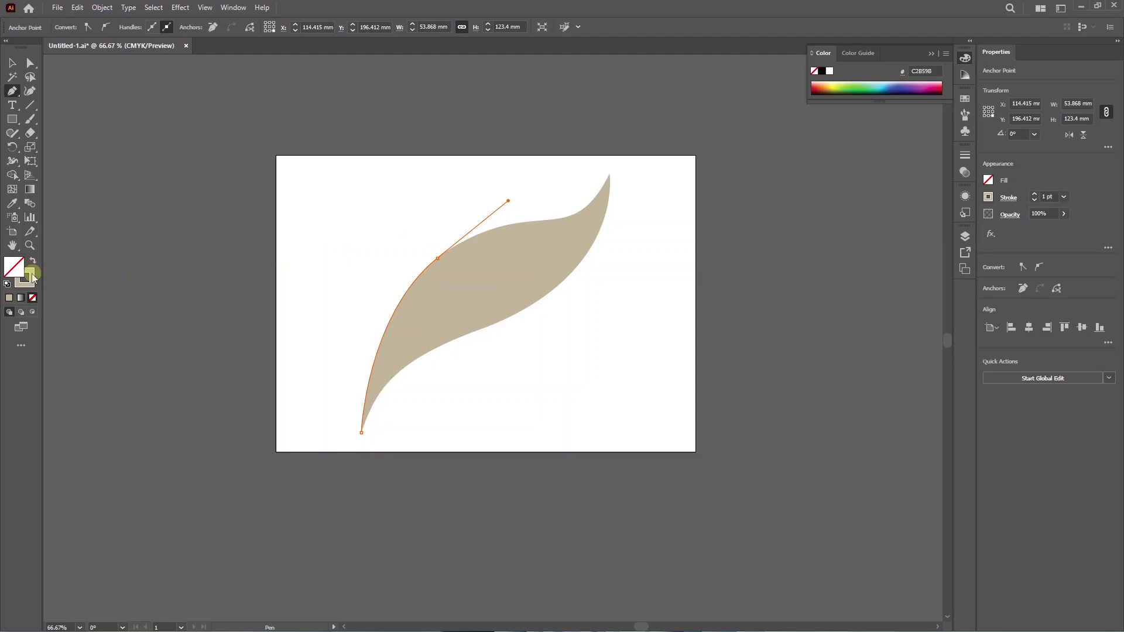
pyautogui.click(822, 71)
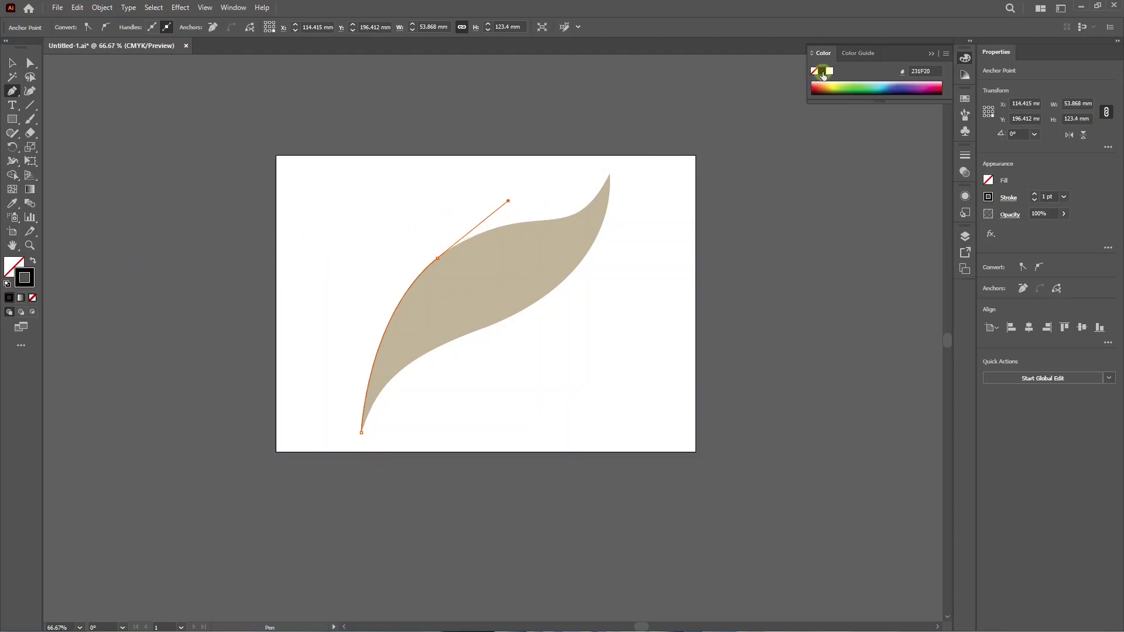
pyautogui.click(1034, 196)
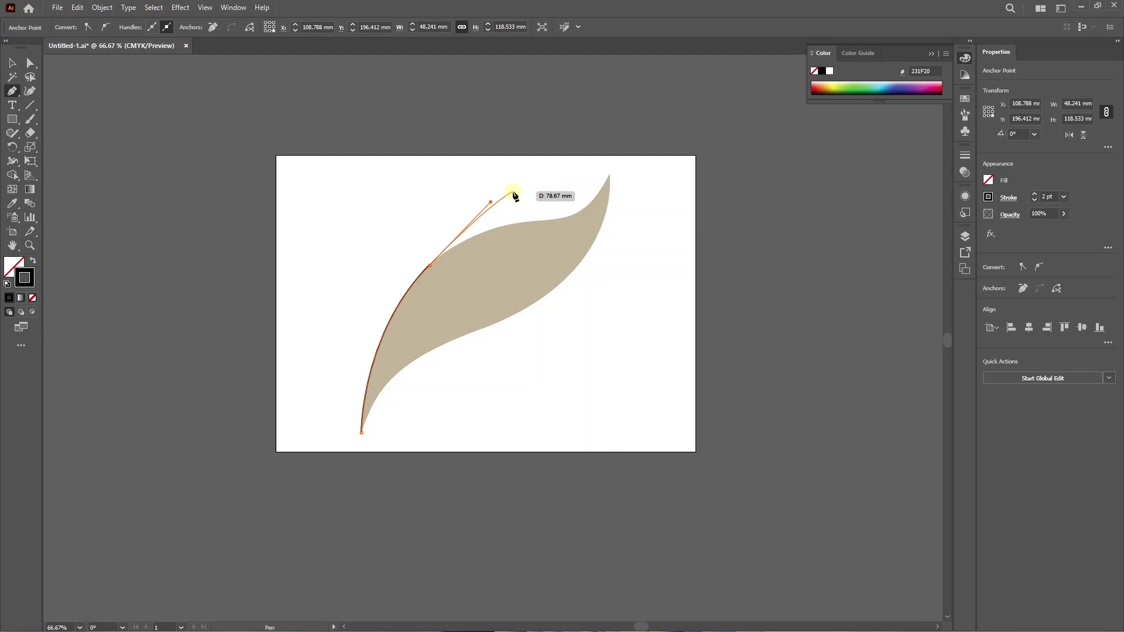
# Shorten only the outgoing handle of the path's second anchor, keeping its direction along the leaf's upper edge.
pyautogui.press('alt')
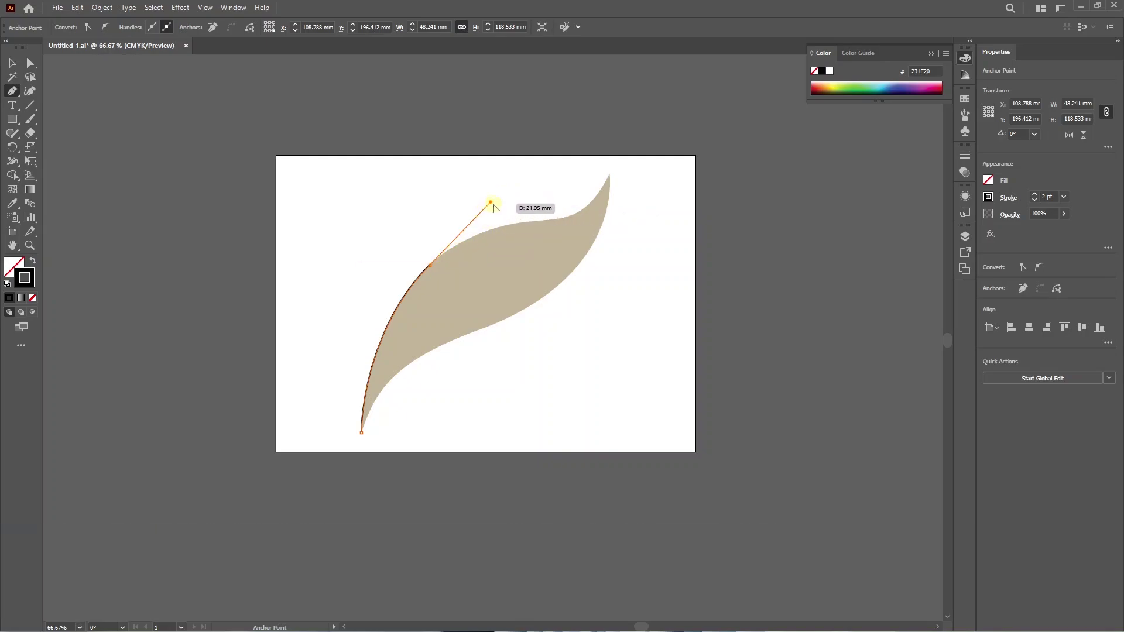
pyautogui.moveTo(490, 201); pyautogui.dragTo(473, 221)
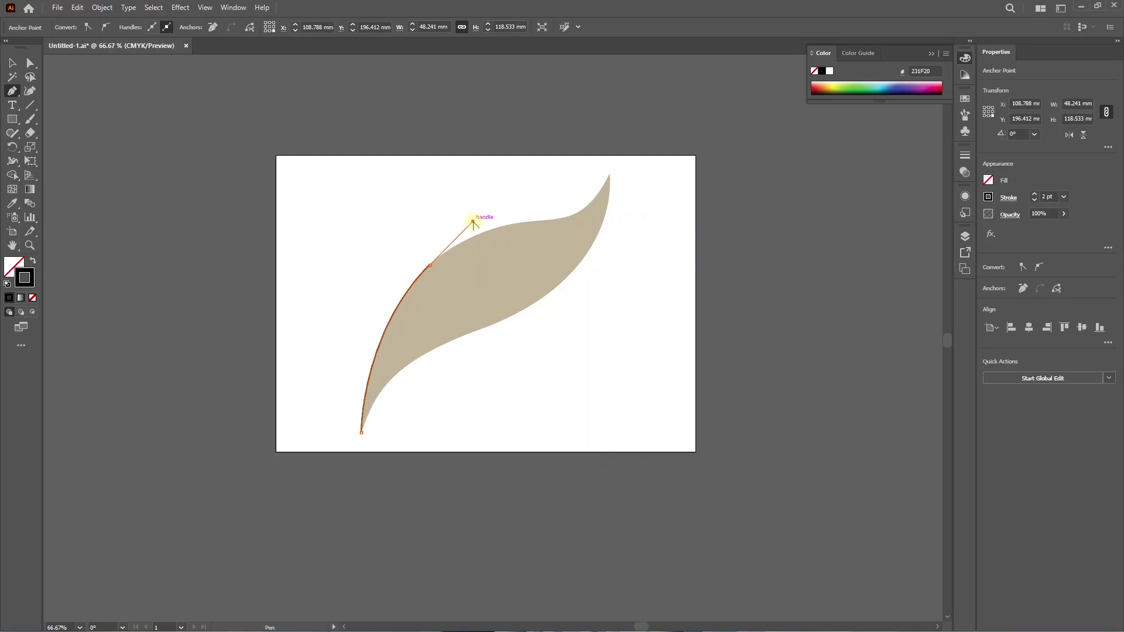
pyautogui.click(551, 221)
pyautogui.click(654, 232)
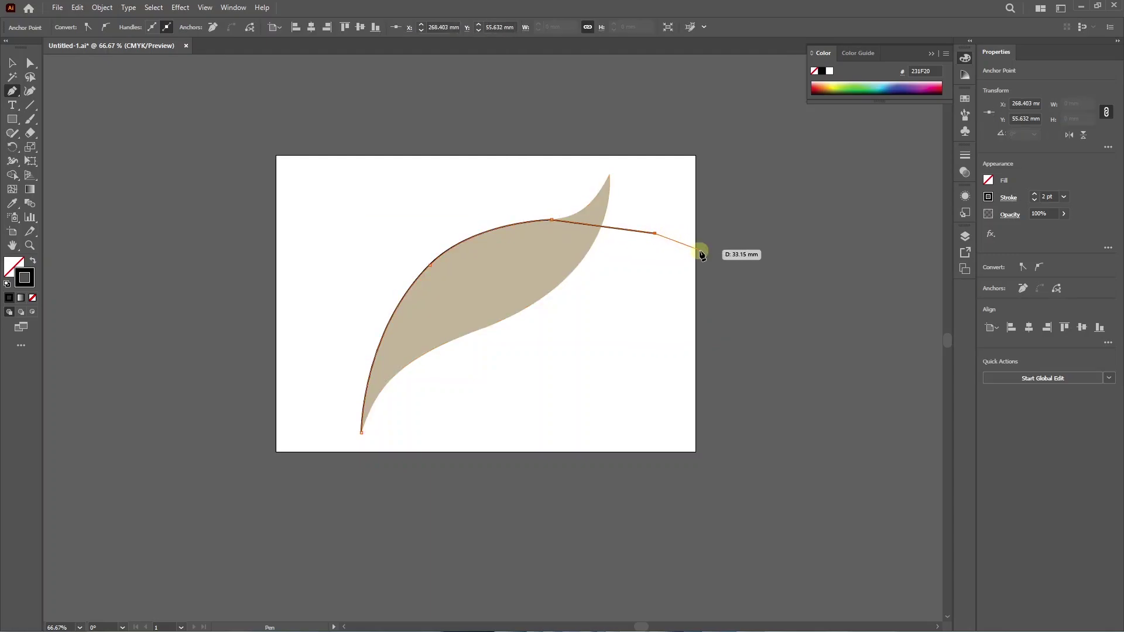
pyautogui.hotkey('ctrl', 'z')
pyautogui.hotkey('ctrl', 'z')
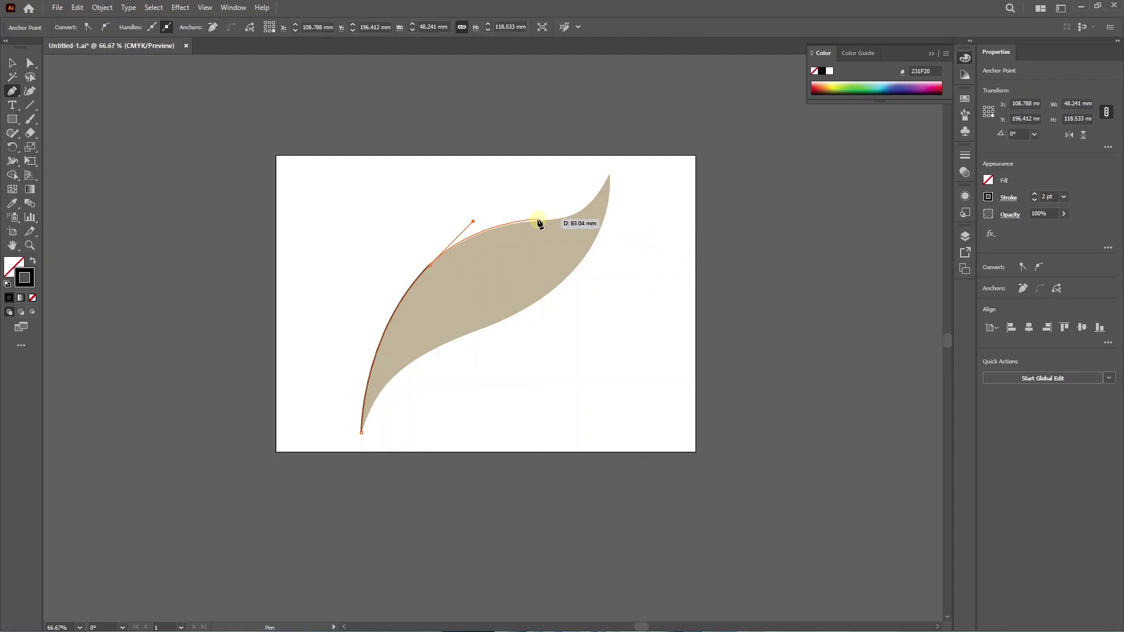
# Continue the path with smooth anchors at about X 196 mm, Y 46 mm and on the leaf's upper tip at about X 236 mm, Y 14 mm.
pyautogui.moveTo(553, 219)
pyautogui.mouseDown()
pyautogui.moveTo(599, 211)
pyautogui.moveTo(571, 216)
pyautogui.mouseUp()
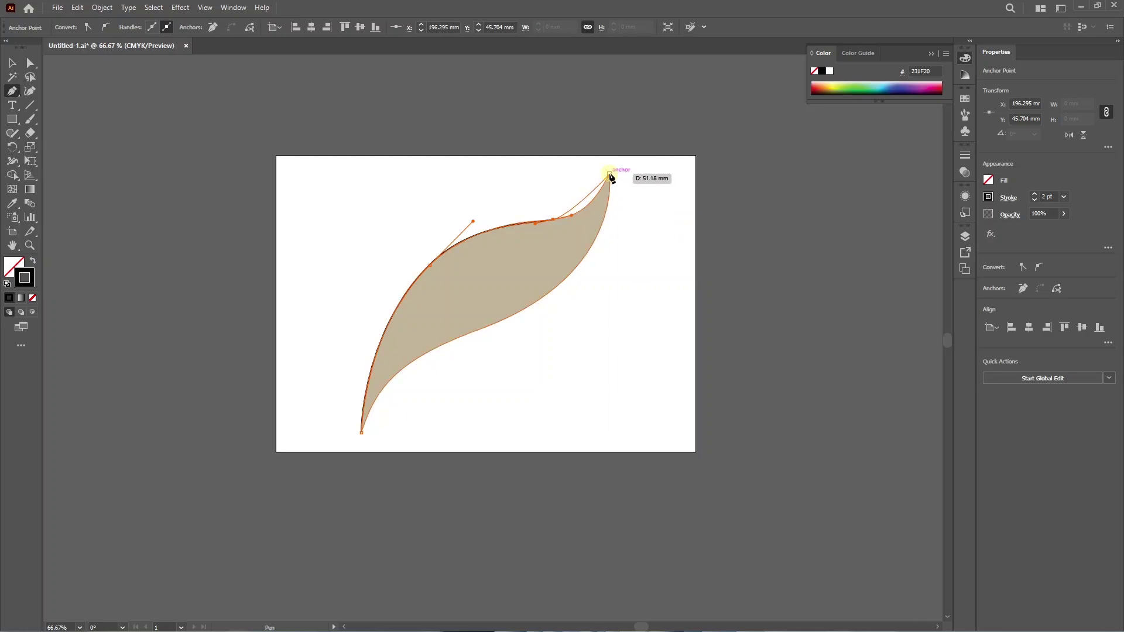
pyautogui.moveTo(610, 174); pyautogui.dragTo(618, 143)
pyautogui.hotkey('ctrl', 'z')
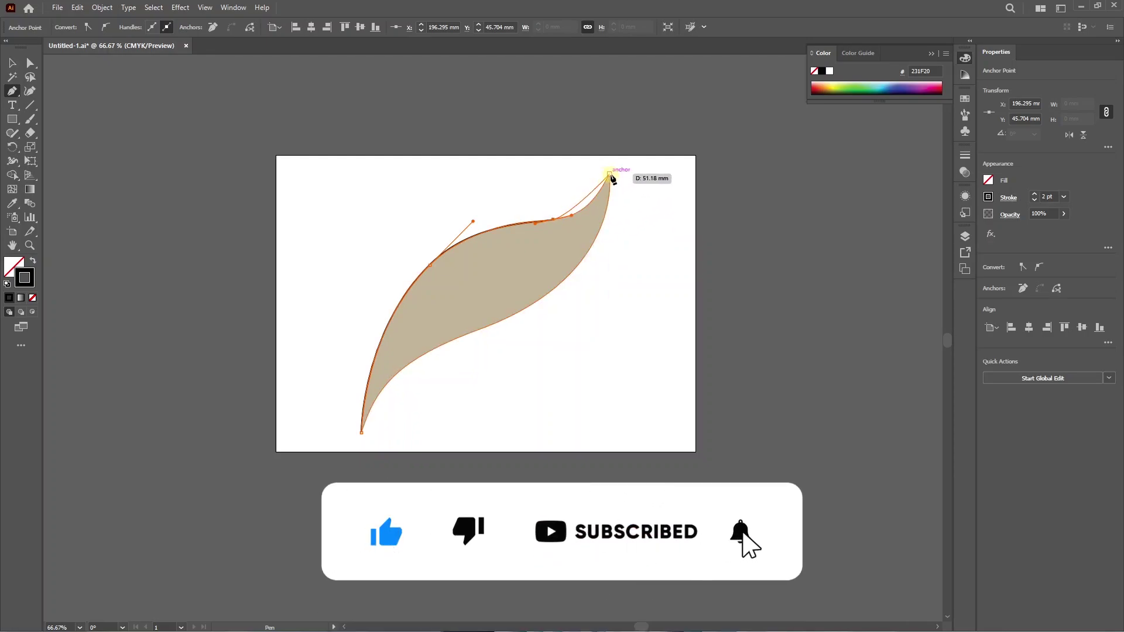
pyautogui.moveTo(610, 174); pyautogui.dragTo(629, 135)
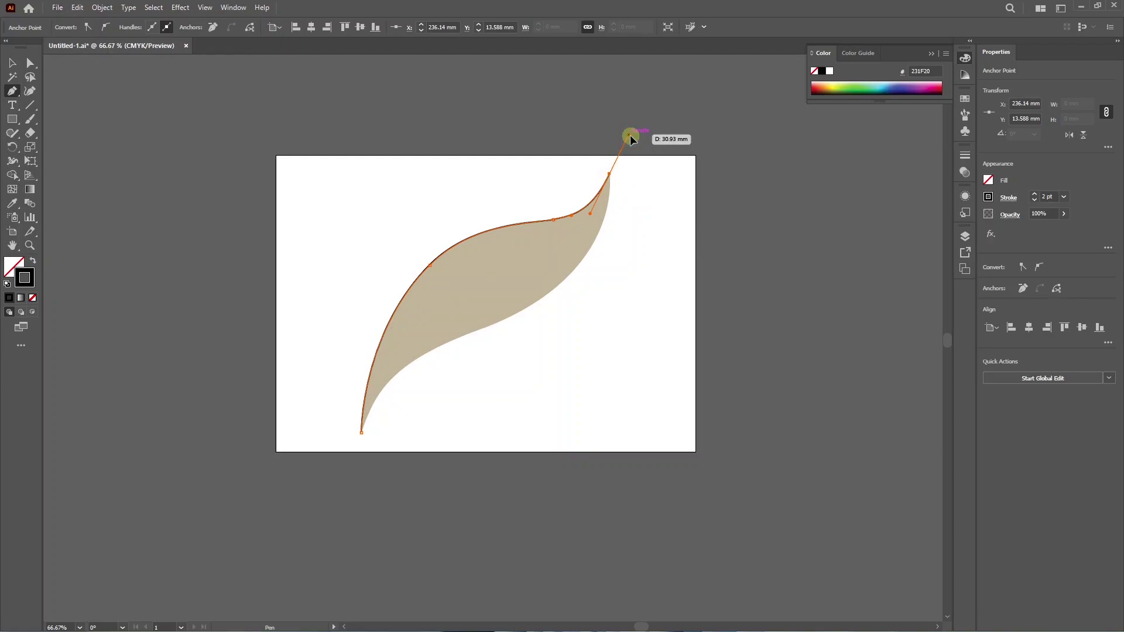
# Redirect the upper tip's outgoing handle downward and close the path along the lower edge through a smooth anchor at about X 176 mm, Y 109 mm.
pyautogui.moveTo(630, 135); pyautogui.dragTo(610, 202)
pyautogui.moveTo(524, 308); pyautogui.dragTo(448, 356)
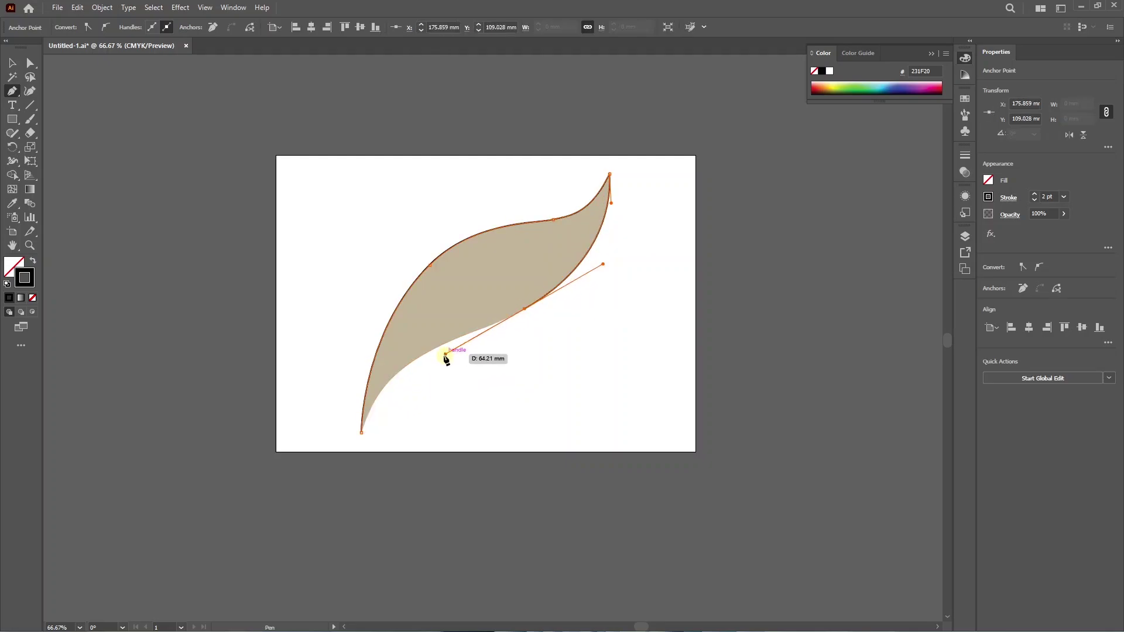
pyautogui.moveTo(361, 433); pyautogui.dragTo(326, 531)
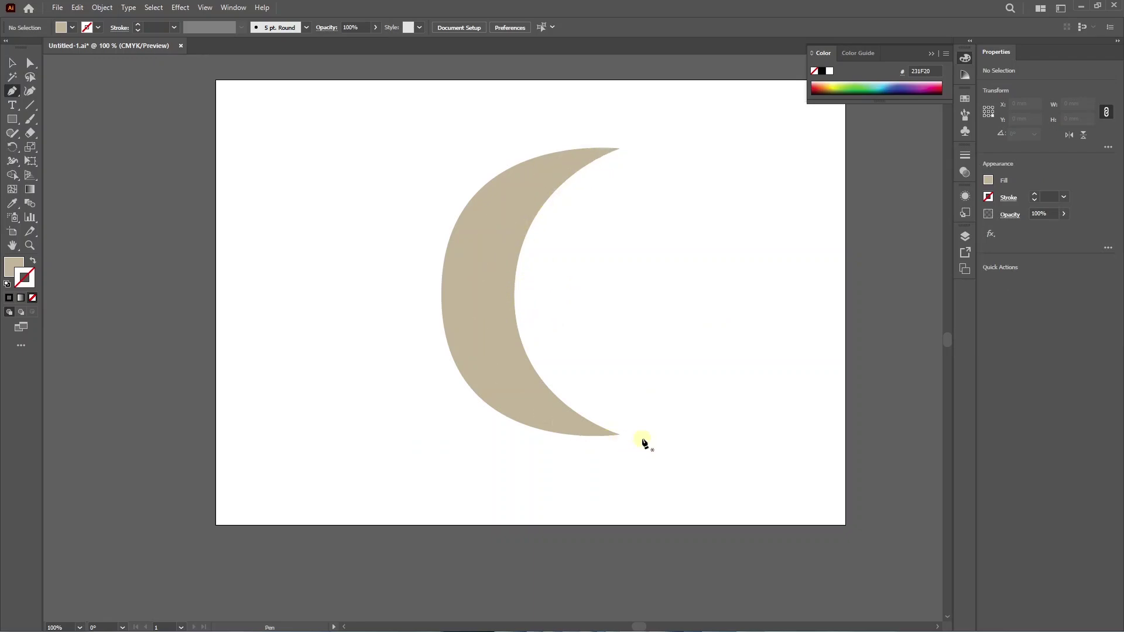
pyautogui.click(441, 291)
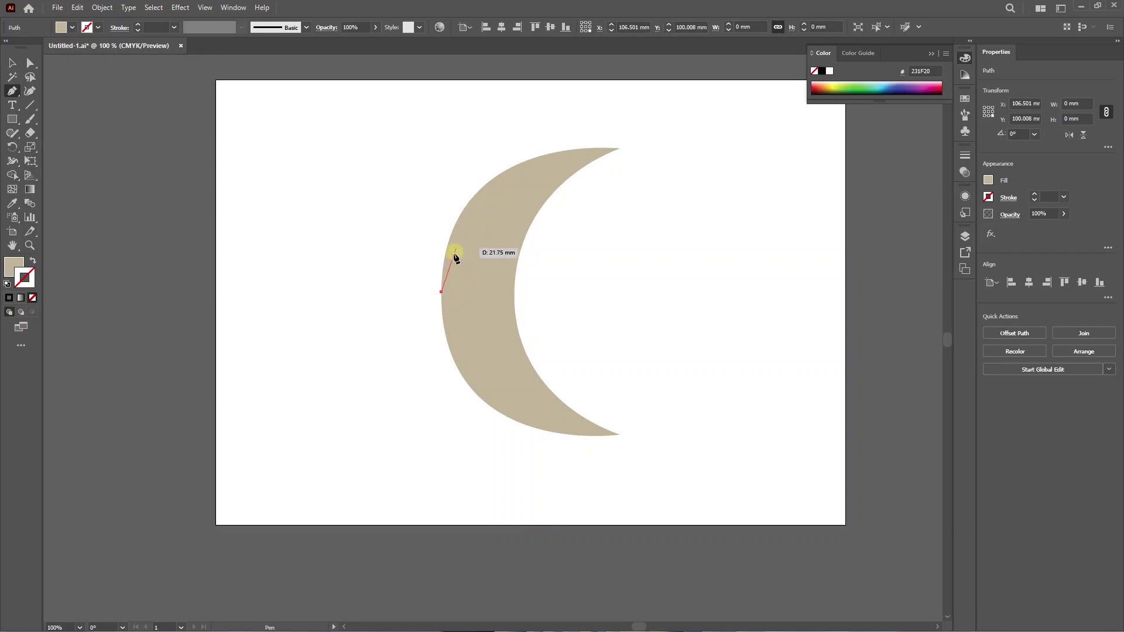
pyautogui.hotkey('ctrl', 'z')
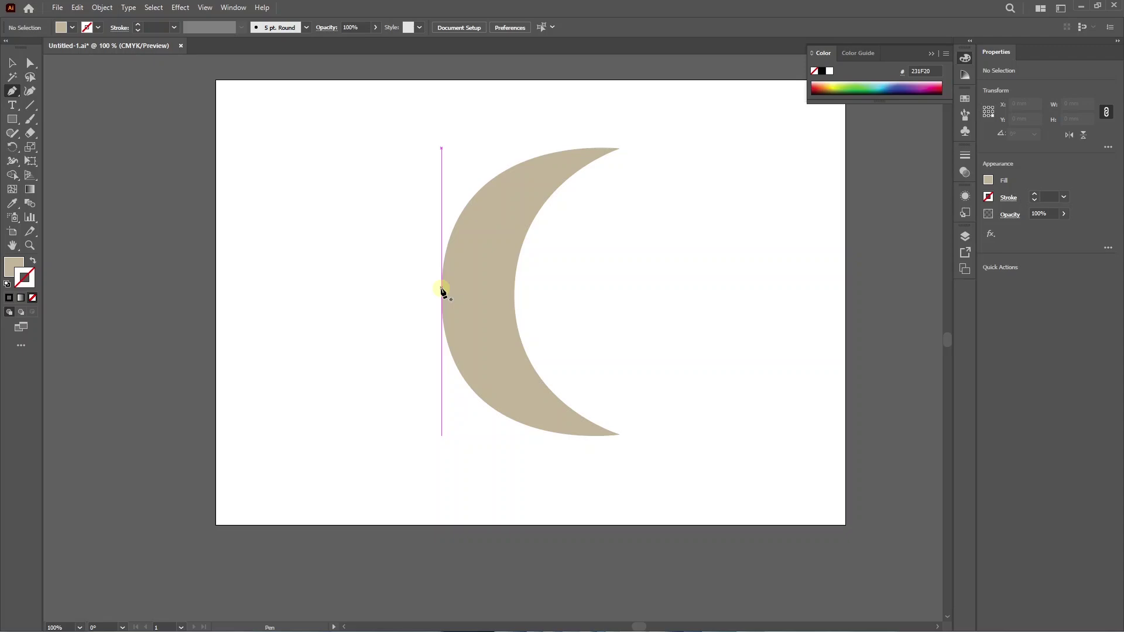
pyautogui.moveTo(441, 288); pyautogui.dragTo(448, 216)
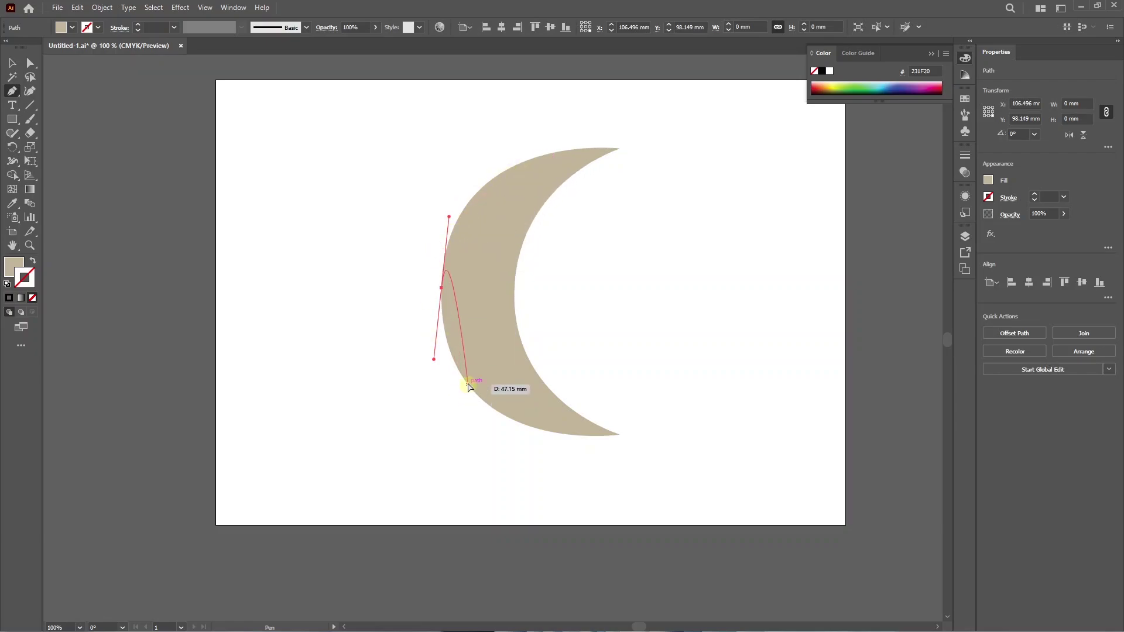
pyautogui.hotkey('ctrl', 'z')
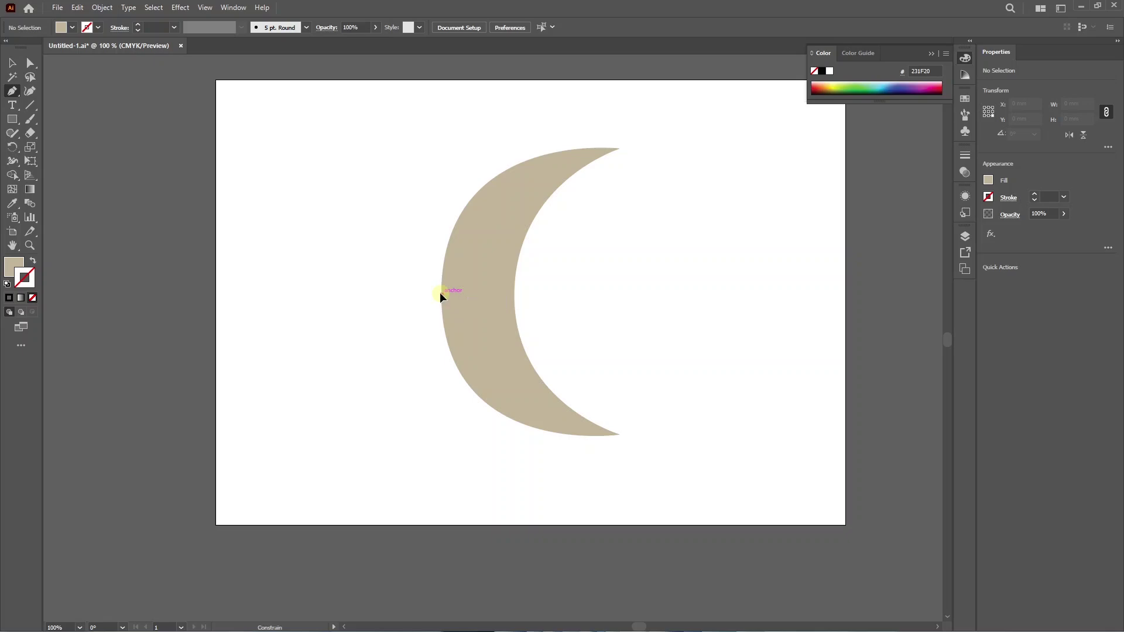
# Start a Pen path on the crescent's outer edge at about X 106.5 mm, Y 101 mm with exactly vertical handles.
pyautogui.moveTo(441, 295); pyautogui.dragTo(442, 240)
pyautogui.moveTo(446, 203); pyautogui.dragTo(500, 305)
pyautogui.moveTo(480, 349); pyautogui.dragTo(444, 201)
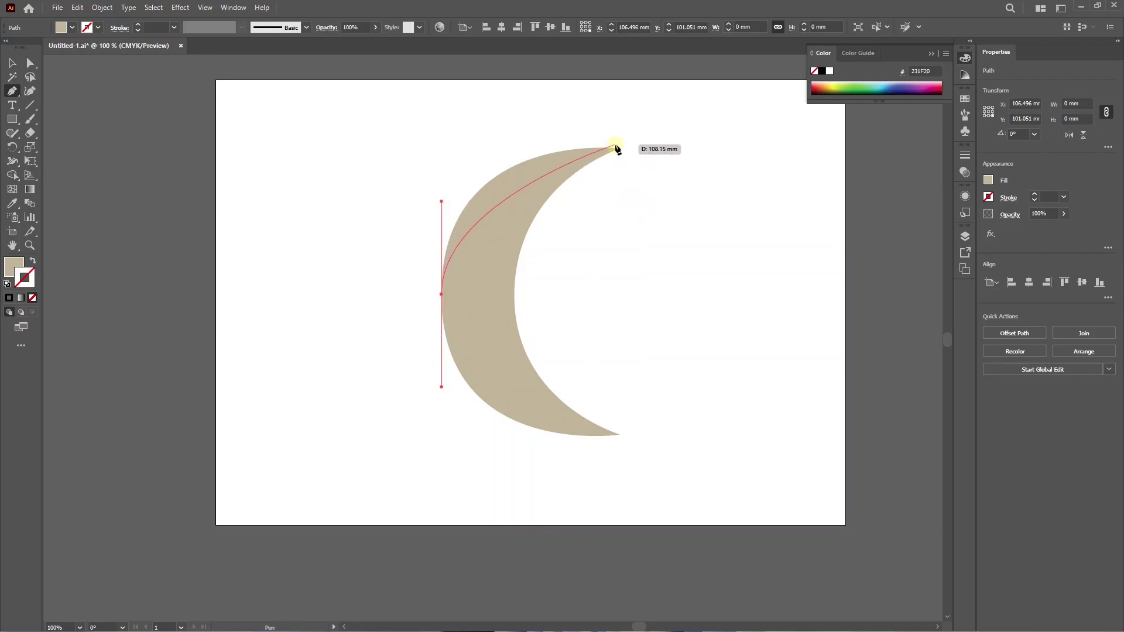
# Add the crescent's upper-tip anchor at about X 190.5 mm, Y 32.4 mm, redirect its outgoing handle inward, and continue to X 140.8 mm, Y 101 mm.
pyautogui.moveTo(619, 149); pyautogui.dragTo(743, 154)
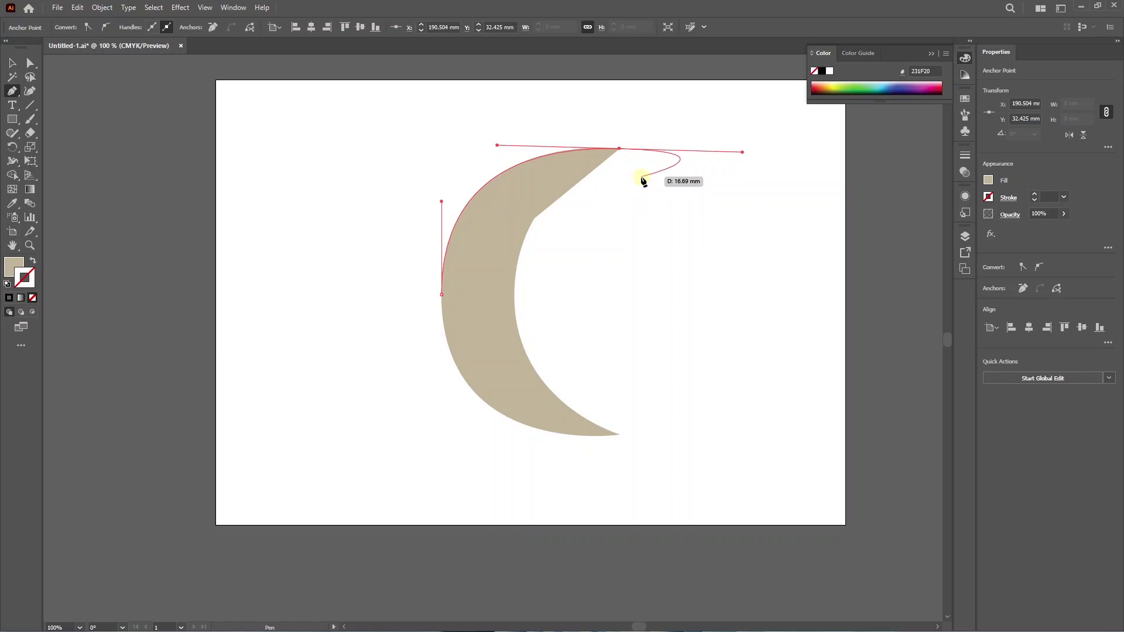
pyautogui.press('alt')
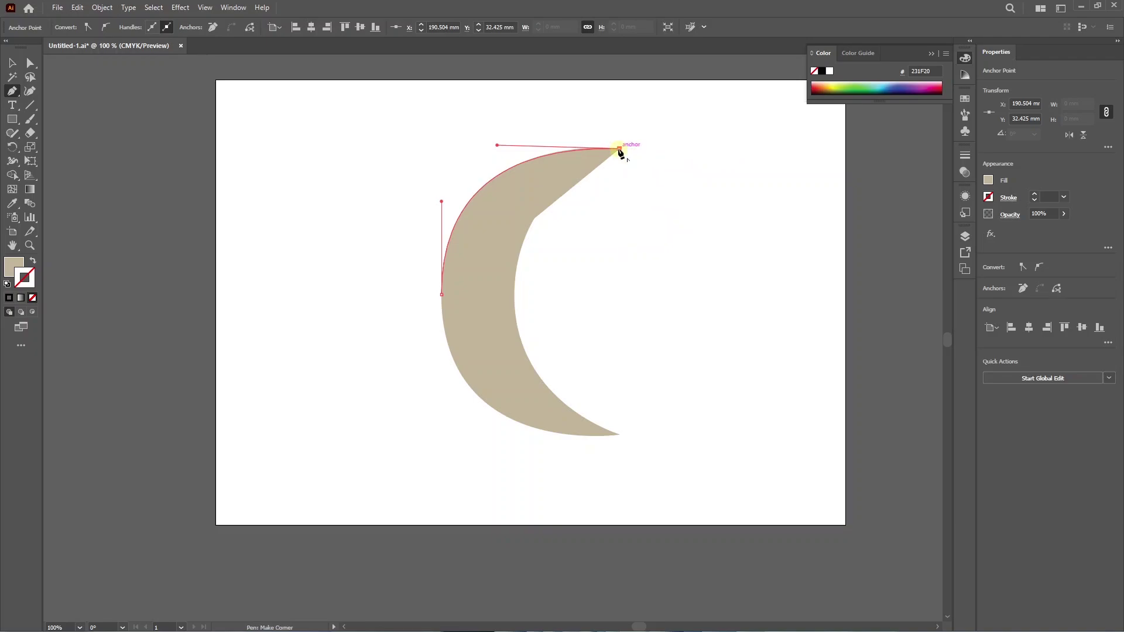
pyautogui.moveTo(620, 150); pyautogui.dragTo(669, 199)
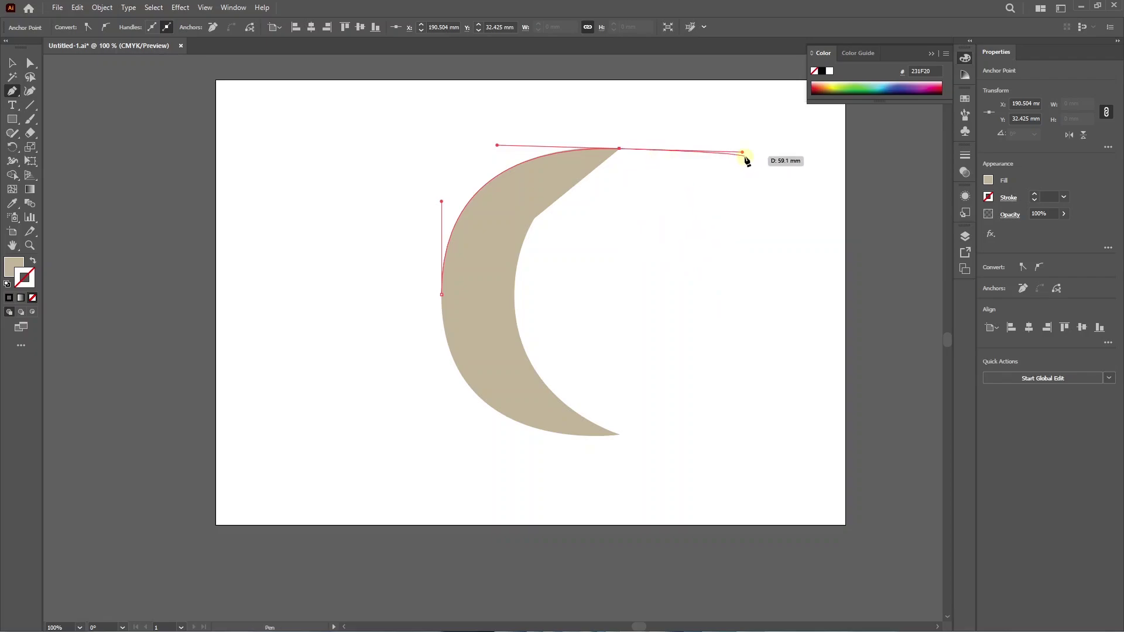
pyautogui.moveTo(742, 152); pyautogui.dragTo(660, 166)
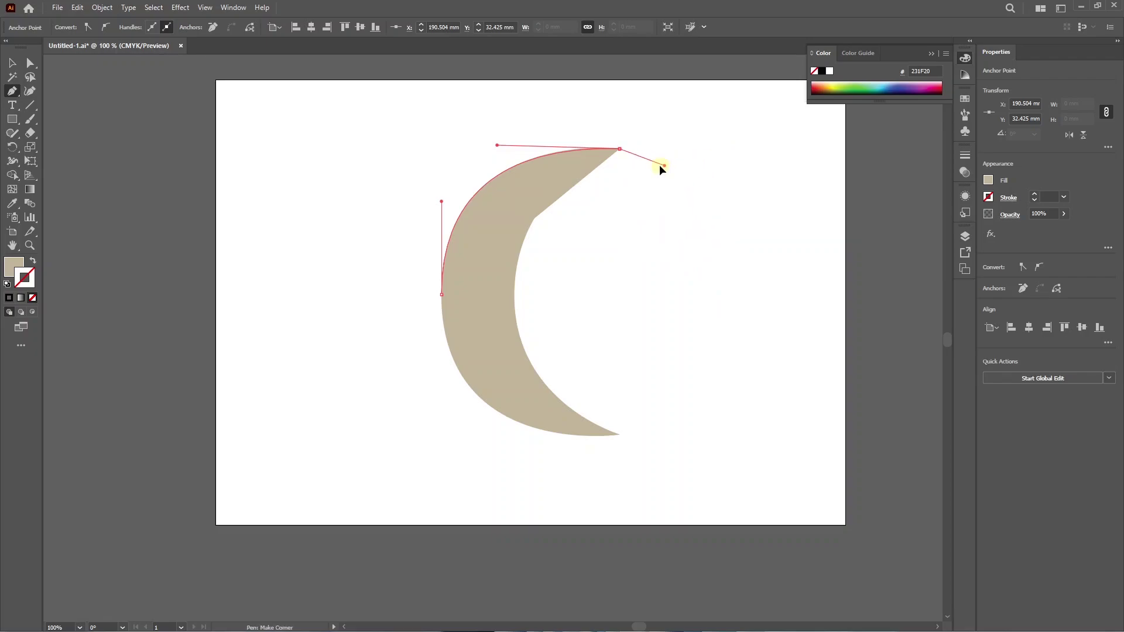
pyautogui.click(587, 173)
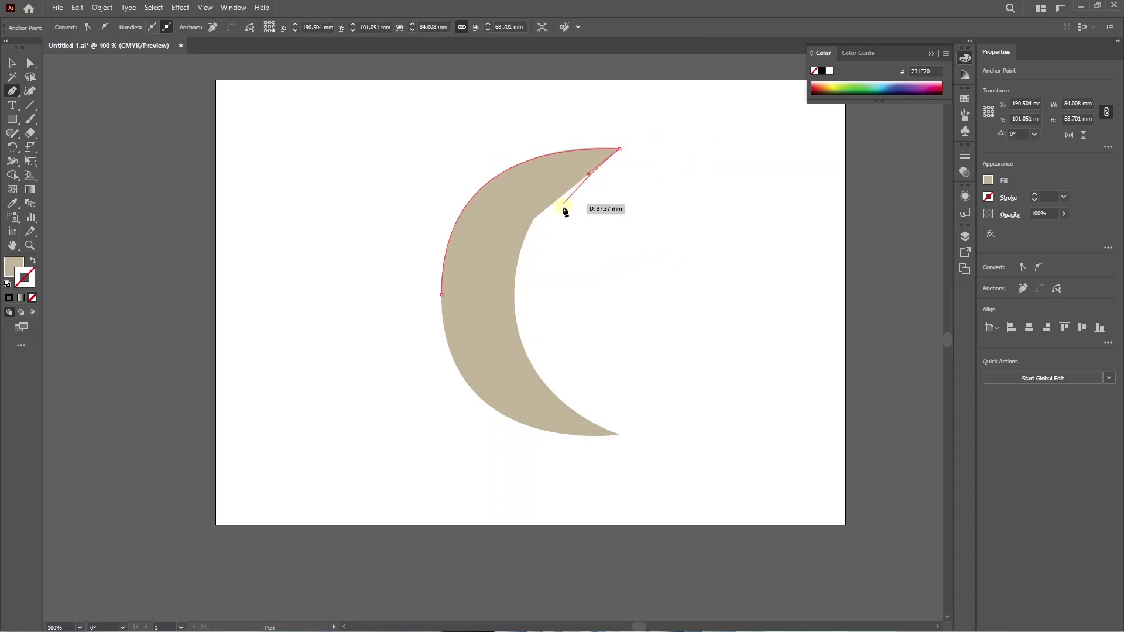
pyautogui.moveTo(514, 294); pyautogui.dragTo(522, 395)
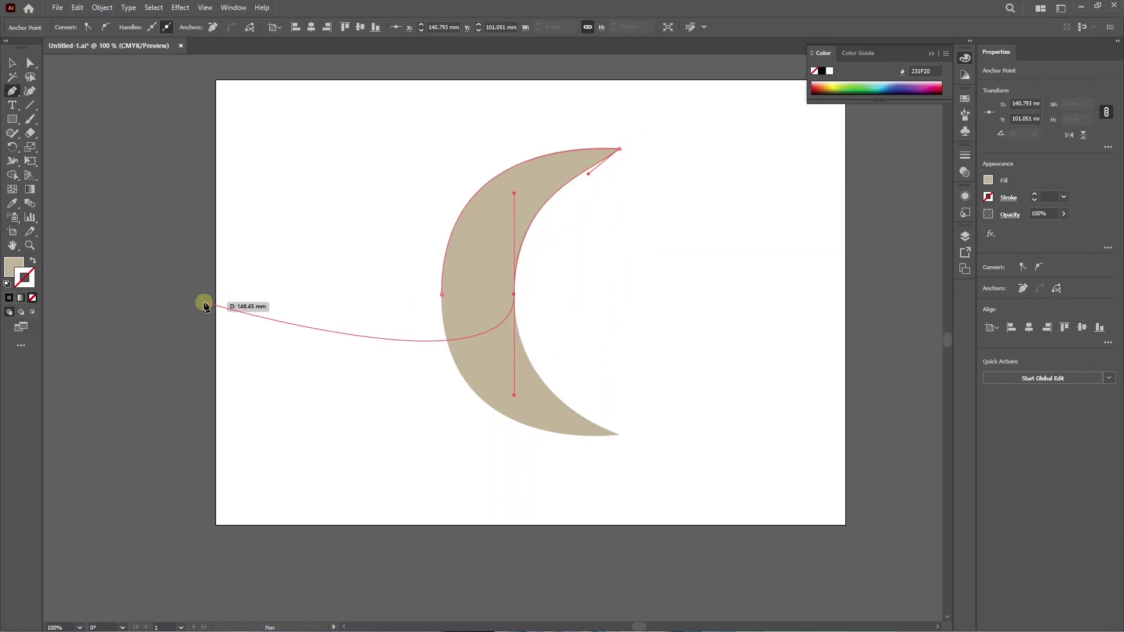
# Give the crescent path a 1 pt black stroke and no fill.
pyautogui.click(8, 299)
pyautogui.click(14, 264)
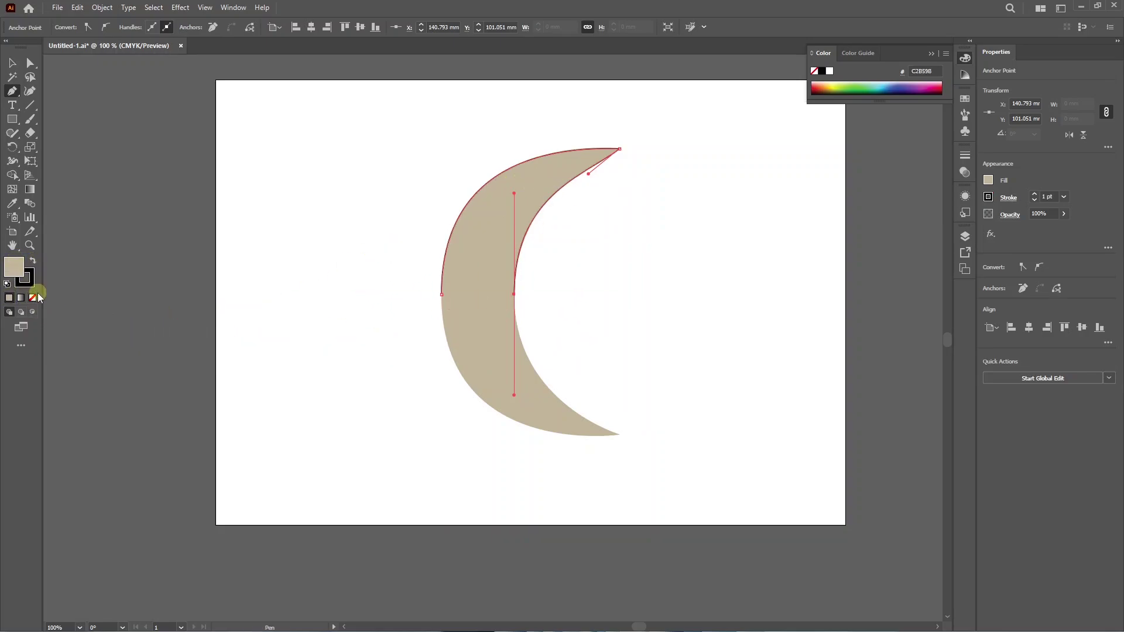
pyautogui.click(33, 298)
# Close the crescent path through its lower tip at about X 190.5 mm, Y 167.3 mm, and refine the upper handles to match the edges.
pyautogui.moveTo(619, 435)
pyautogui.mouseDown()
pyautogui.moveTo(635, 434)
pyautogui.moveTo(599, 434)
pyautogui.mouseUp()
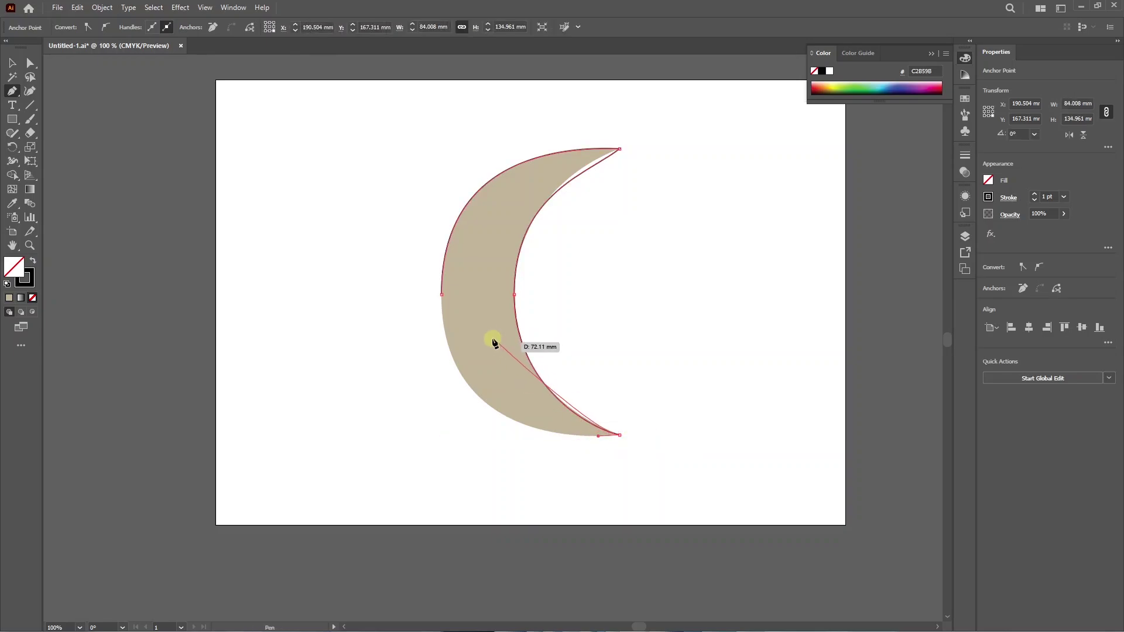
pyautogui.moveTo(440, 295); pyautogui.dragTo(434, 142)
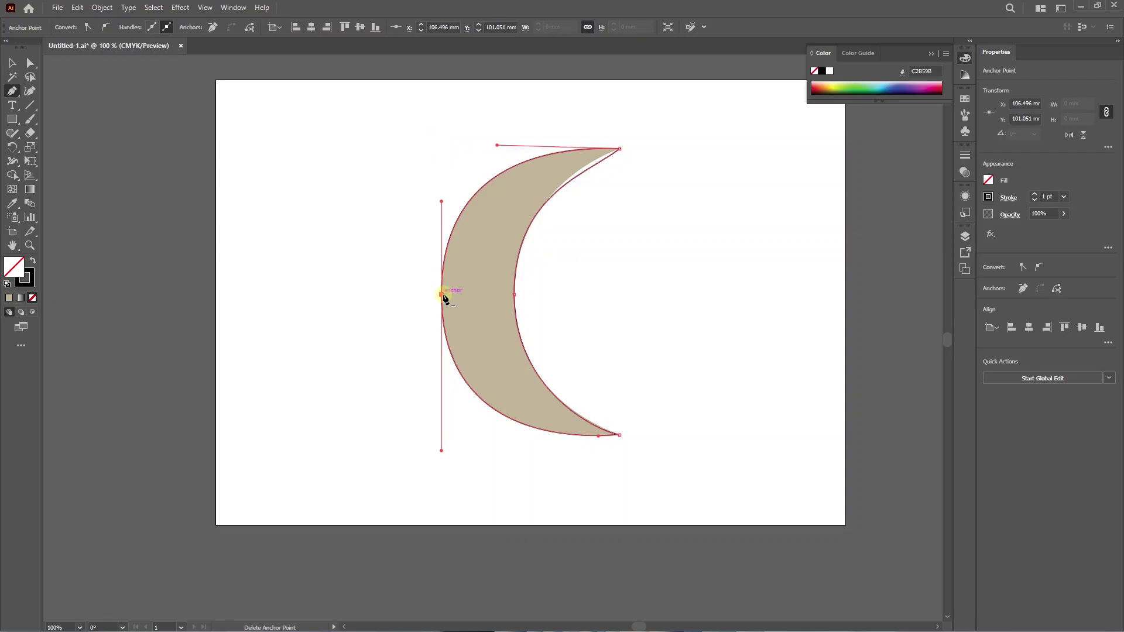
pyautogui.press('a')
pyautogui.click(621, 151)
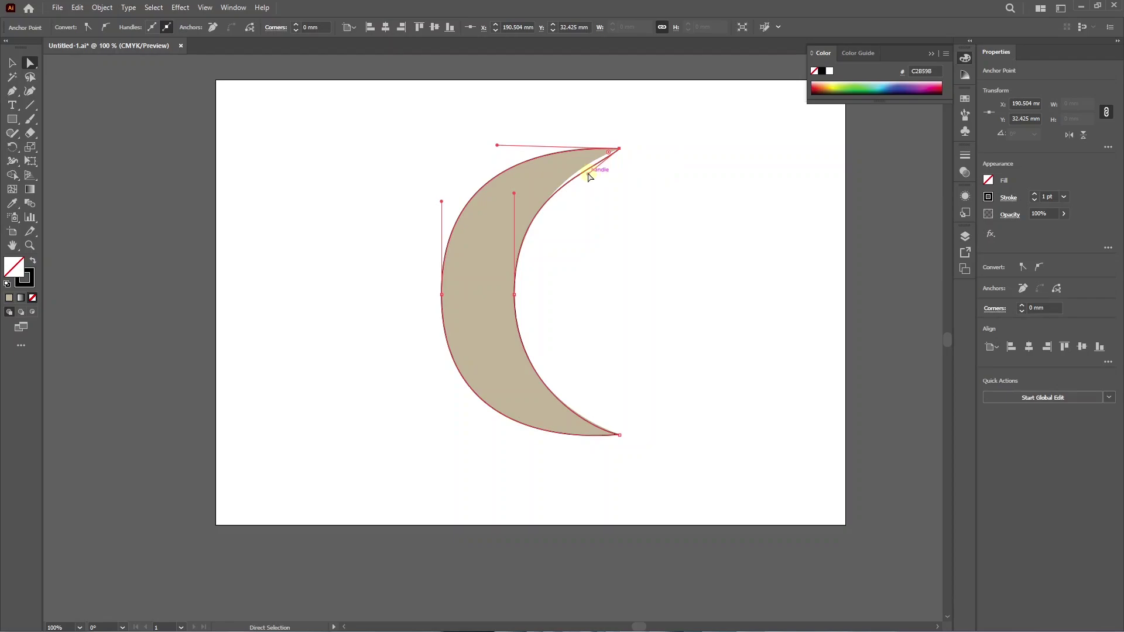
pyautogui.moveTo(588, 174); pyautogui.dragTo(586, 164)
pyautogui.moveTo(441, 202)
pyautogui.mouseDown()
pyautogui.moveTo(418, 205)
pyautogui.moveTo(434, 208)
pyautogui.mouseUp()
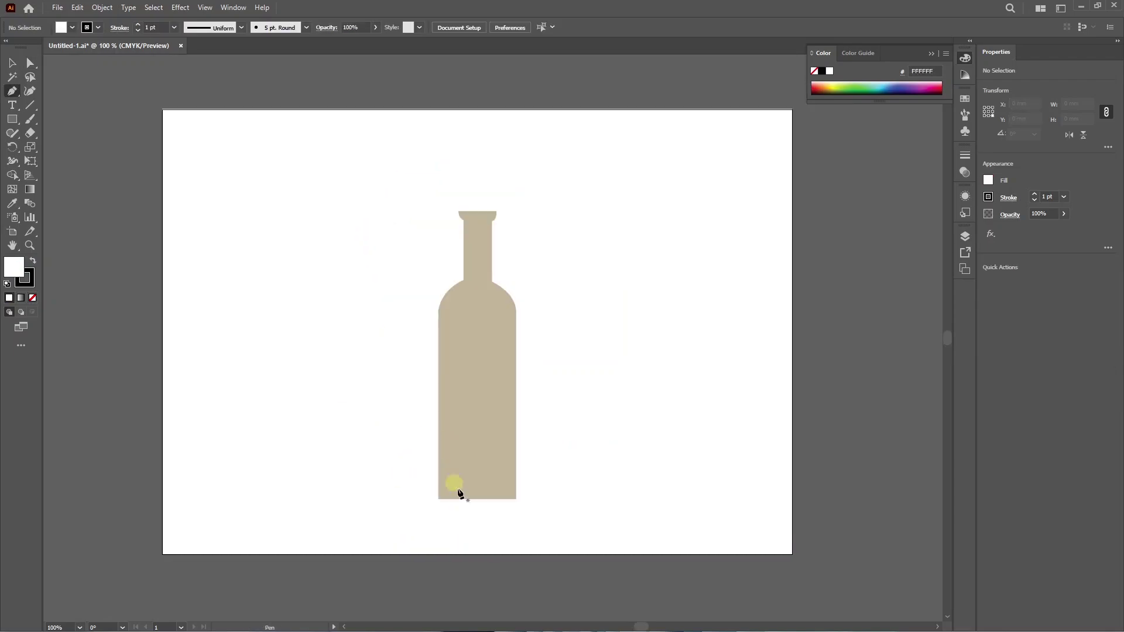
# Trace the bottle's left side from X 130.2 mm, Y 183.9 mm with no fill, shortening the shoulder anchor's outgoing handle to fit the curve.
pyautogui.click(439, 500)
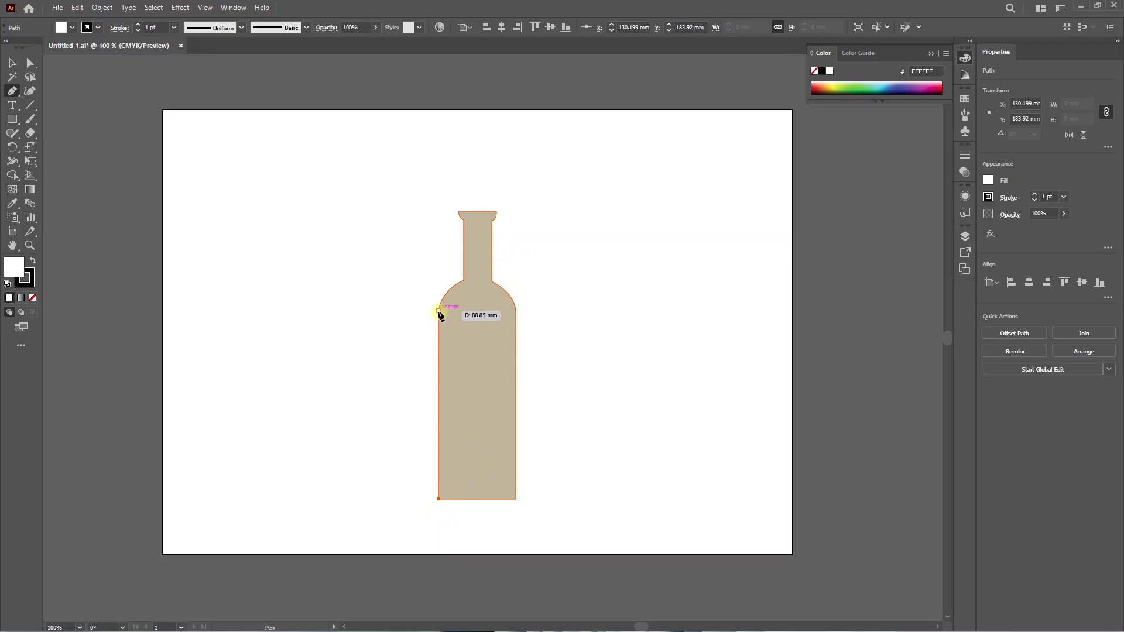
pyautogui.moveTo(439, 311); pyautogui.dragTo(438, 272)
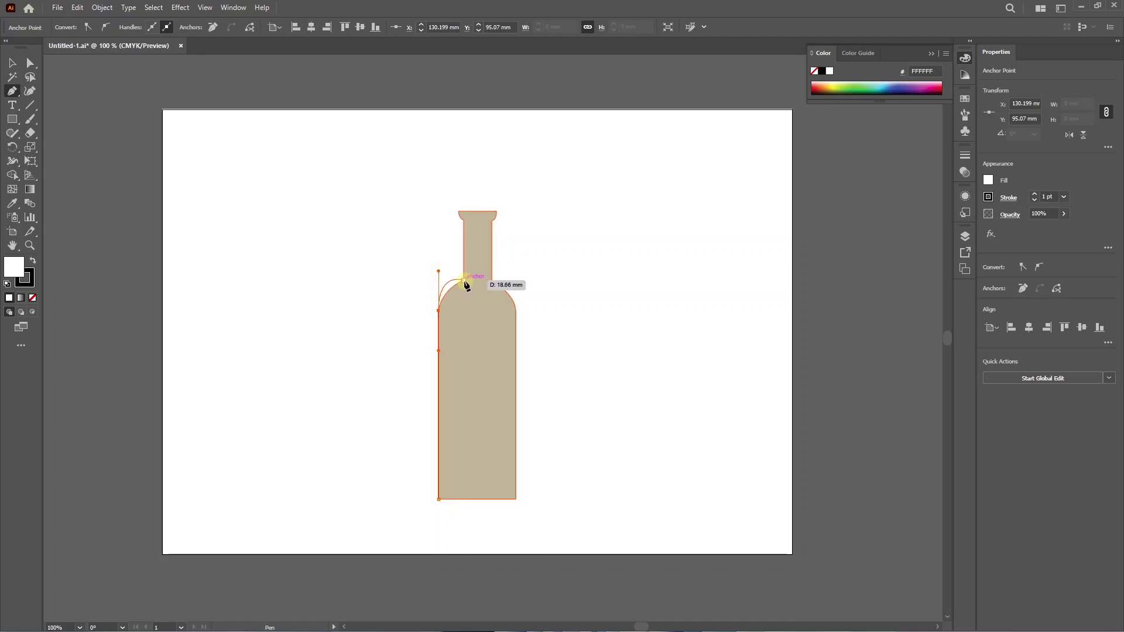
pyautogui.click(464, 279)
pyautogui.press('/')
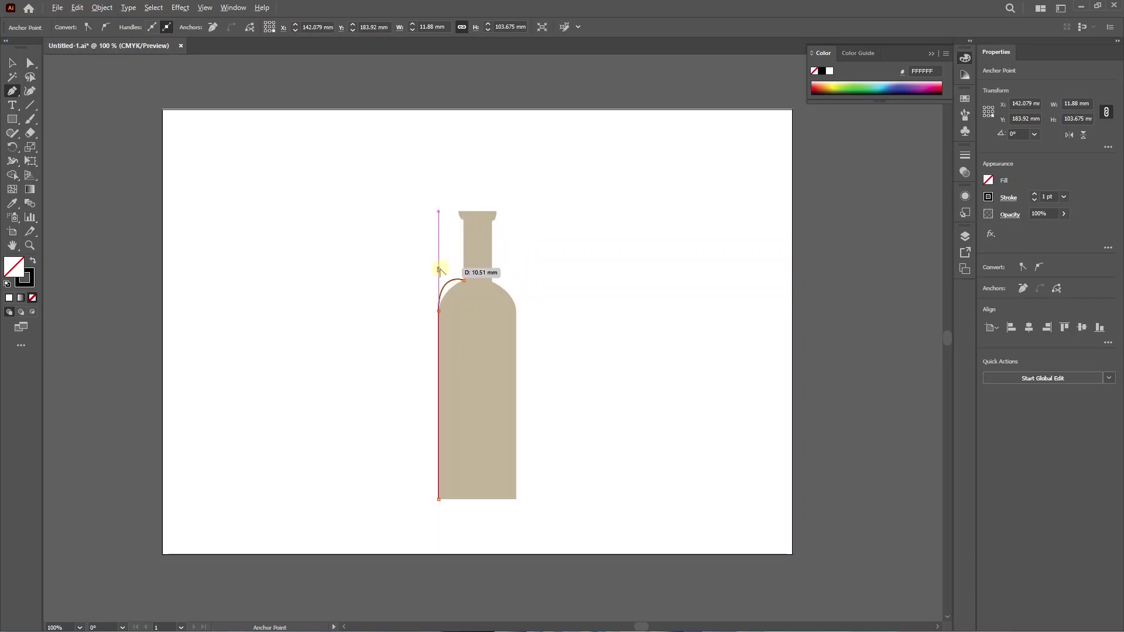
pyautogui.moveTo(438, 271); pyautogui.dragTo(438, 271)
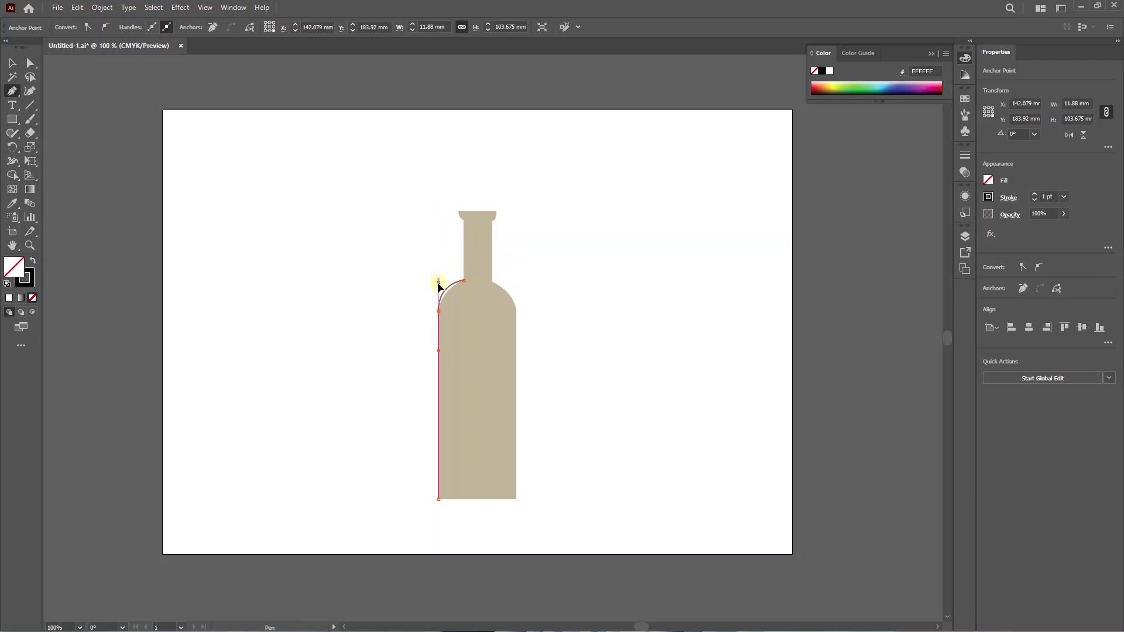
pyautogui.moveTo(439, 295)
pyautogui.mouseDown()
pyautogui.moveTo(439, 314)
pyautogui.moveTo(467, 291)
pyautogui.moveTo(462, 253)
pyautogui.moveTo(434, 283)
pyautogui.mouseUp()
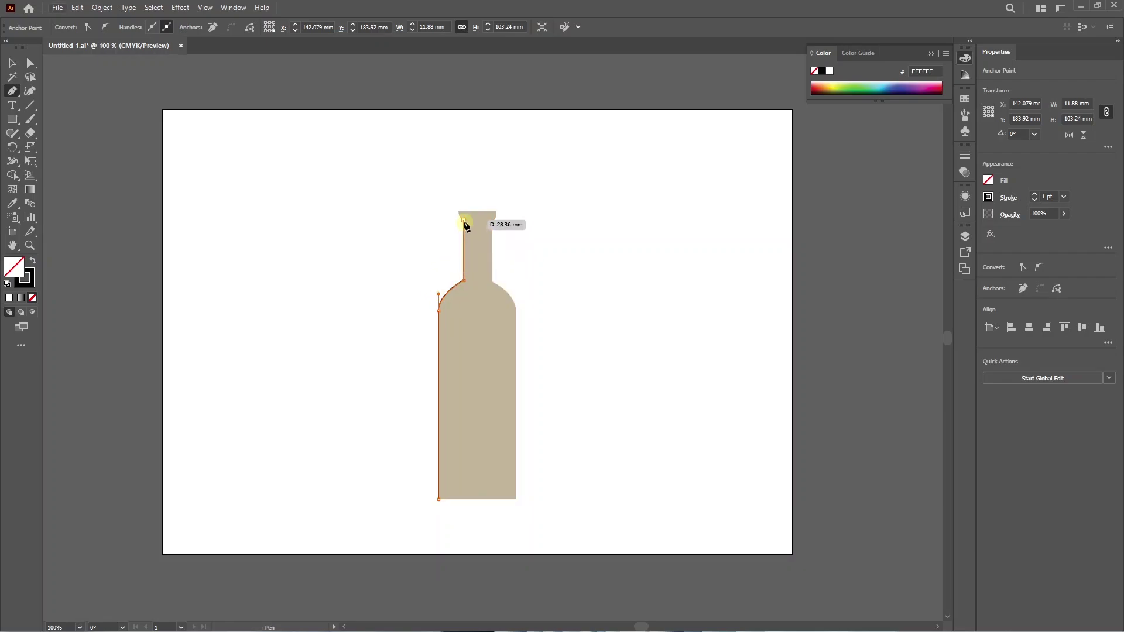
# Continue the path up the neck's left side to about X 142.1 mm, Y 52.3 mm, with a horizontal outgoing handle pointing left.
pyautogui.scroll(5, 465, 225)
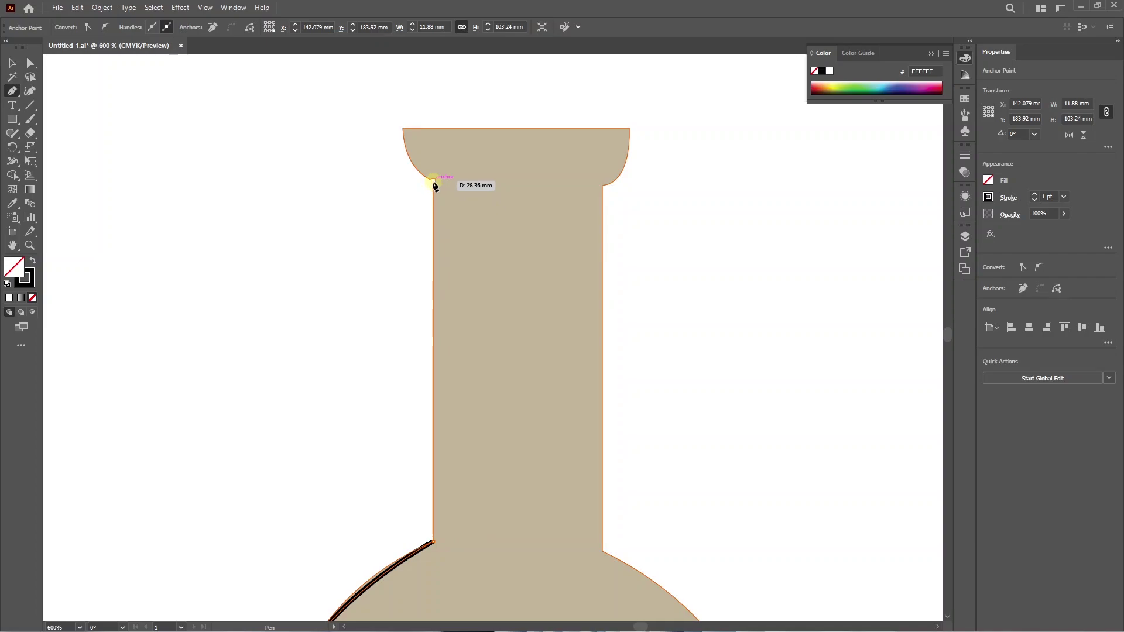
pyautogui.click(433, 181)
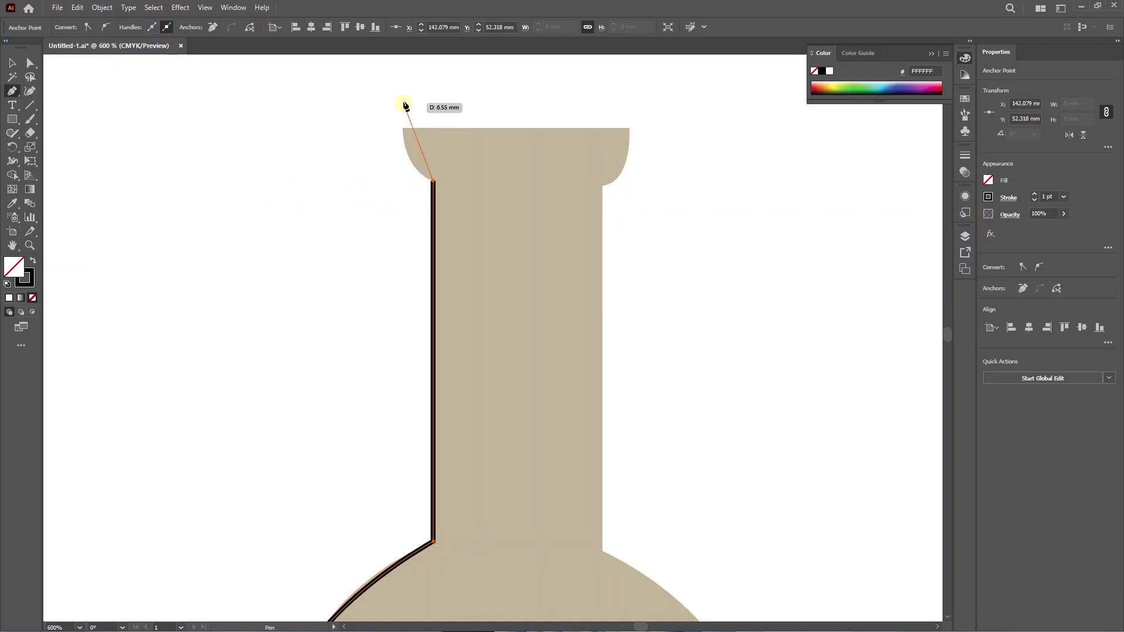
pyautogui.hotkey('ctrl', 'z')
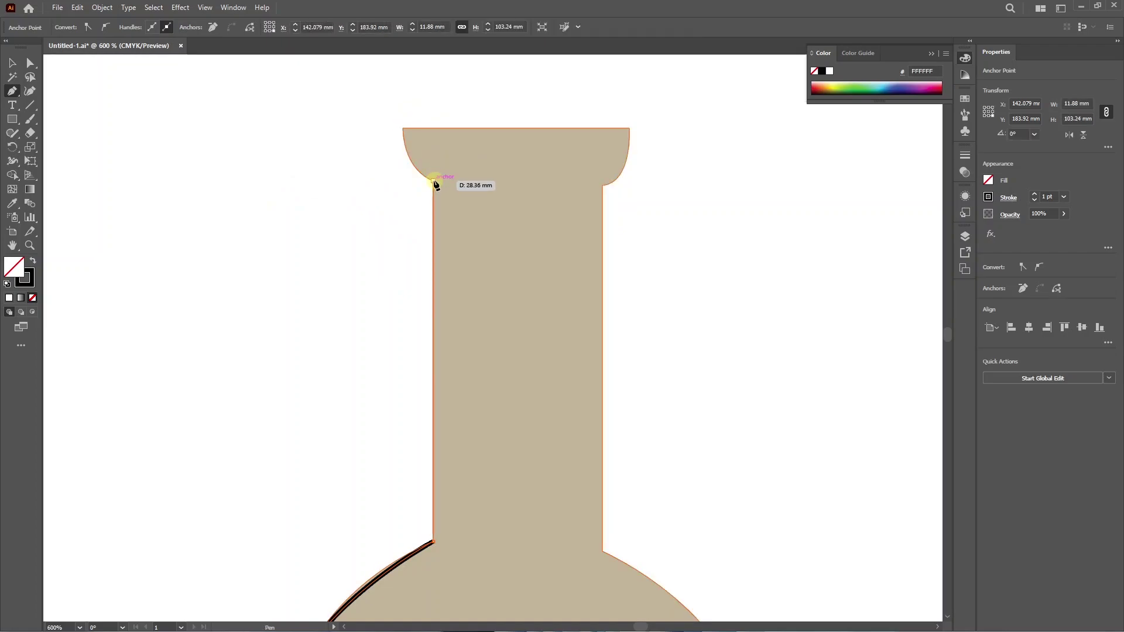
pyautogui.moveTo(433, 179)
pyautogui.mouseDown()
pyautogui.moveTo(433, 156)
pyautogui.moveTo(416, 179)
pyautogui.mouseUp()
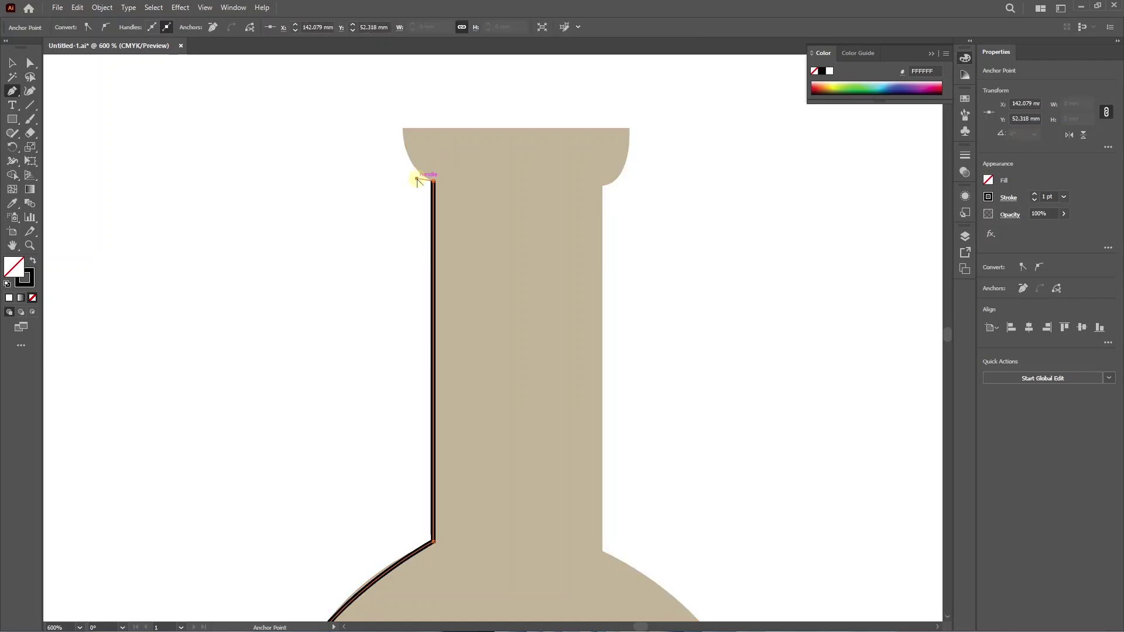
# Trace the bottle's lip through its two upper corners to about X 155.4 mm, Y 52.7 mm, ending with the outgoing handle pointing down the neck.
pyautogui.click(403, 129)
pyautogui.moveTo(403, 128)
pyautogui.mouseDown()
pyautogui.moveTo(398, 98)
pyautogui.moveTo(416, 128)
pyautogui.mouseUp()
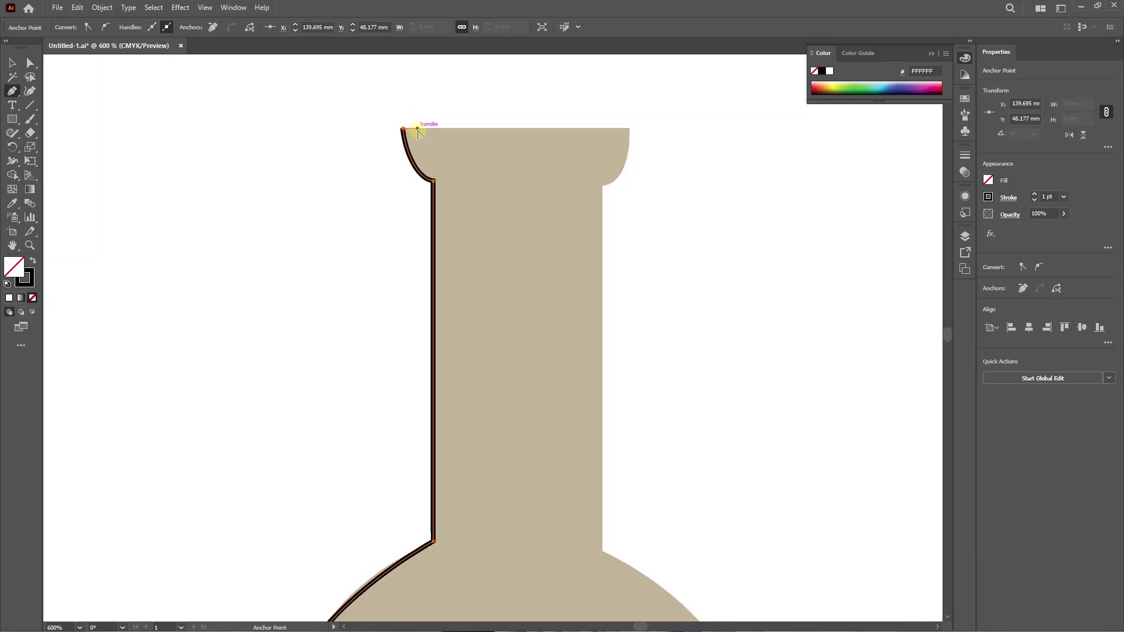
pyautogui.click(629, 129)
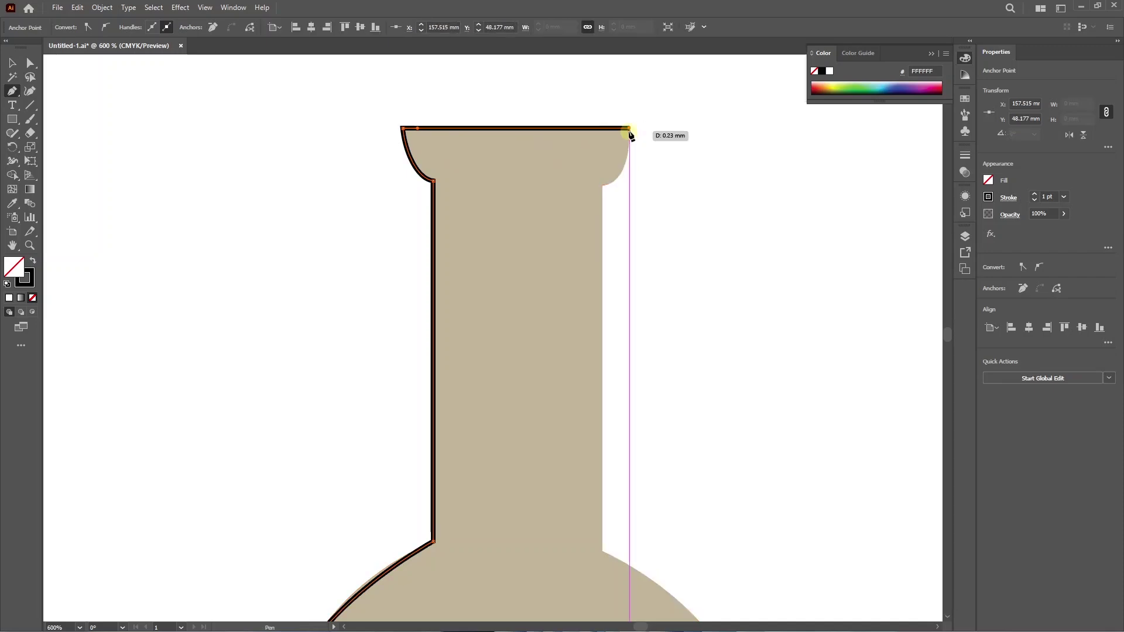
pyautogui.moveTo(603, 186); pyautogui.dragTo(603, 220)
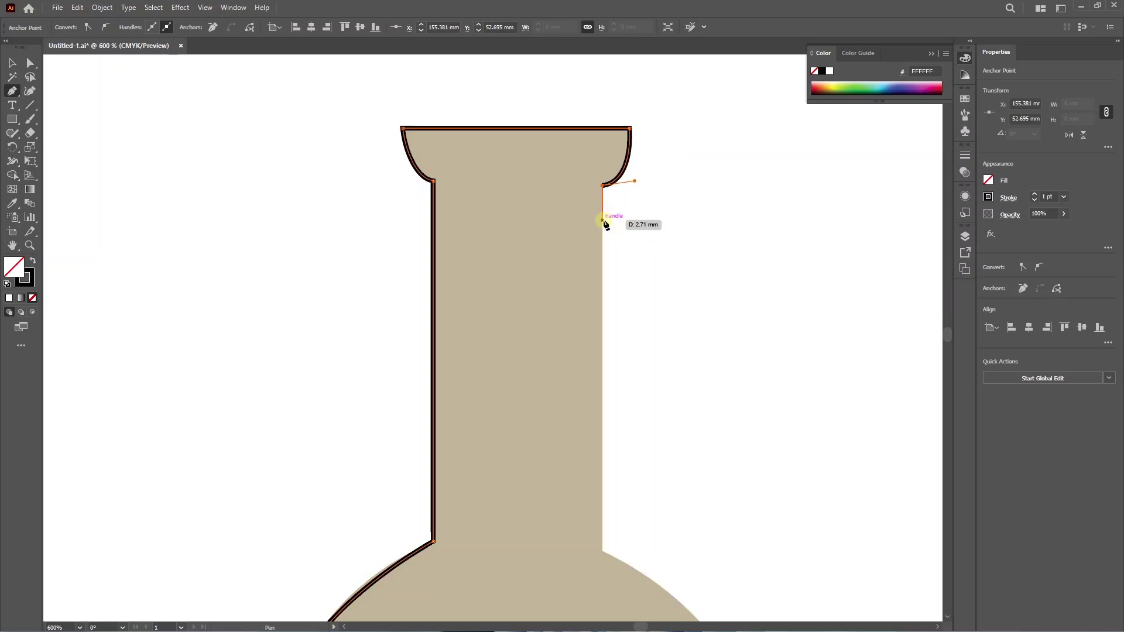
# Continue down the neck's right side to about X 155.4 mm, Y 81.4 mm, and add a smooth shoulder anchor at X 166.8 mm, Y 95.5 mm.
pyautogui.scroll(-2, 615, 225)
pyautogui.moveTo(657, 330); pyautogui.dragTo(570, 234)
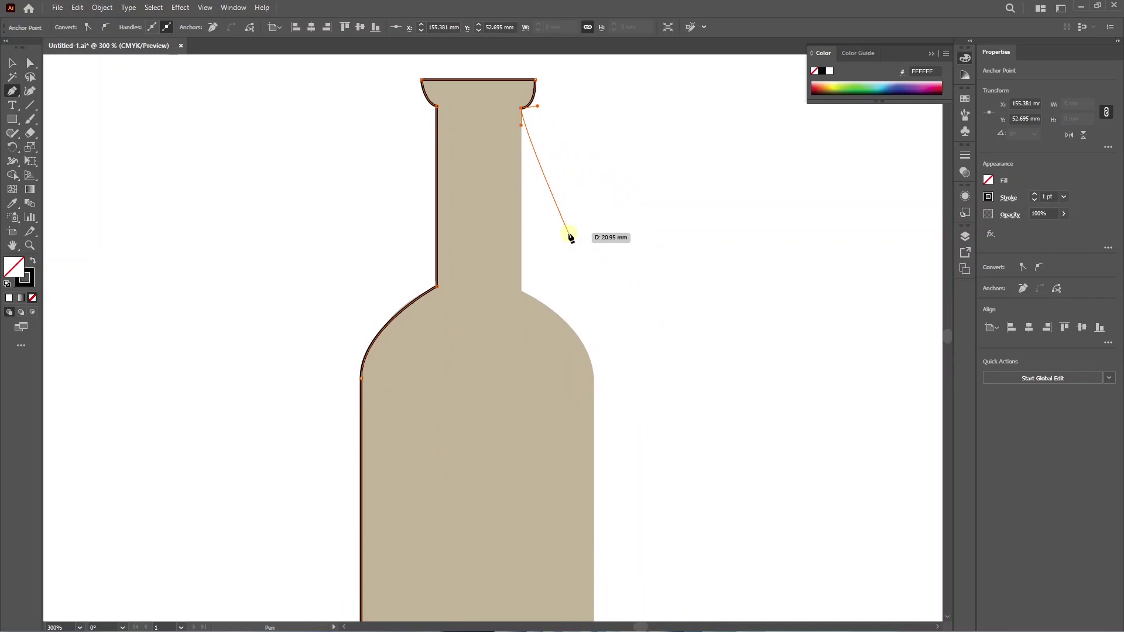
pyautogui.click(521, 291)
pyautogui.moveTo(608, 315); pyautogui.dragTo(599, 222)
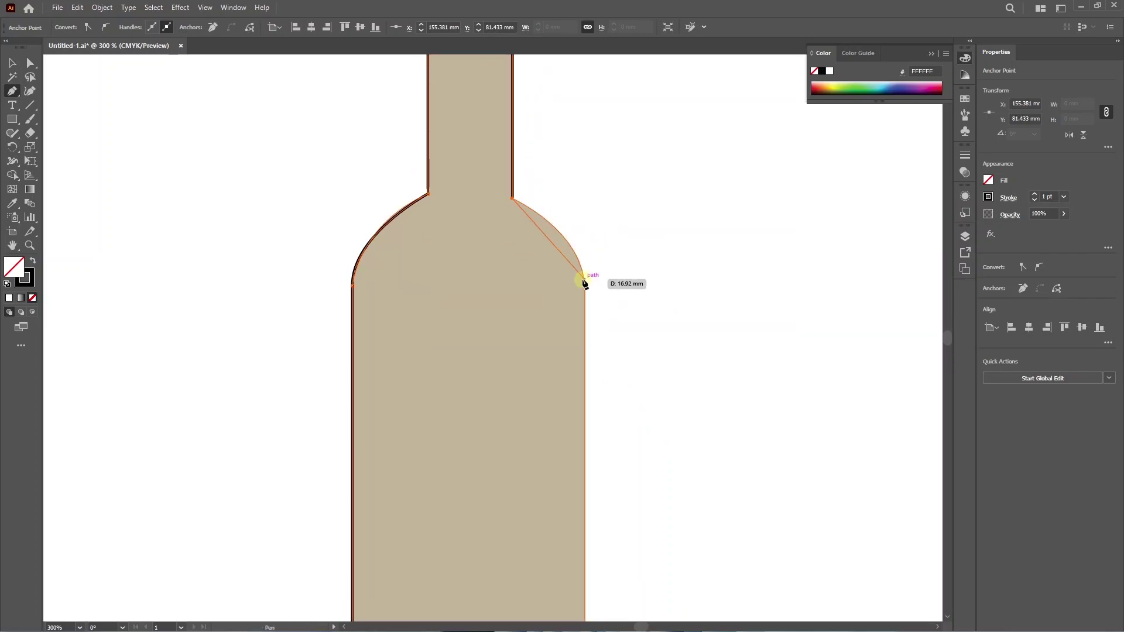
pyautogui.moveTo(585, 287); pyautogui.dragTo(584, 344)
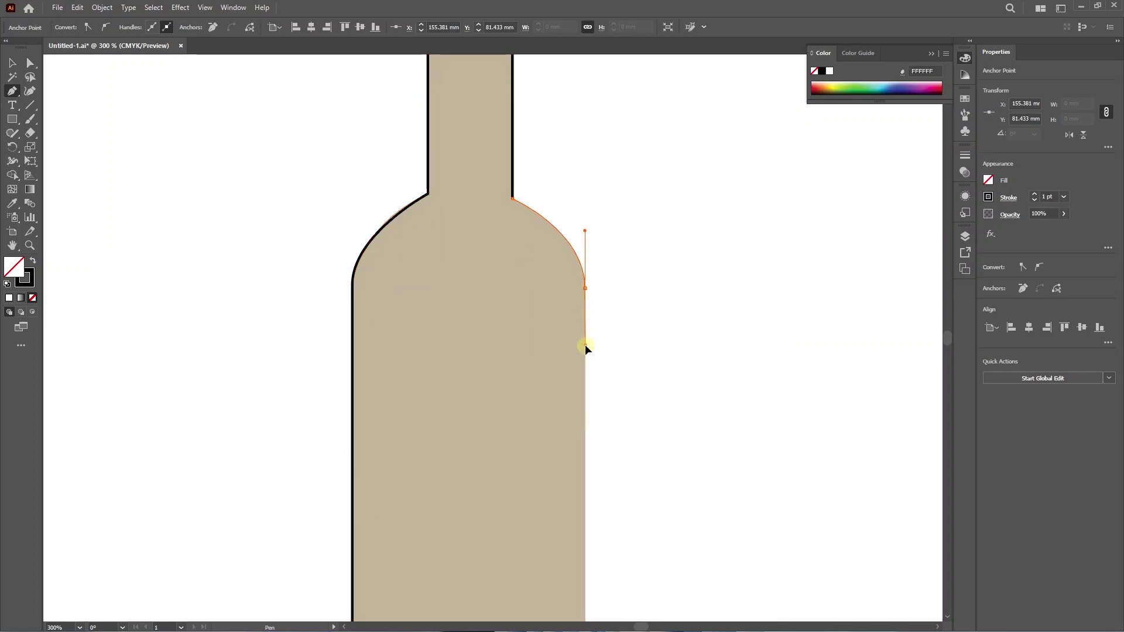
# Add the bottle's lower-right corner at about X 166.8 mm, Y 183.9 mm and close the path at its starting anchor.
pyautogui.scroll(-4, 585, 345)
pyautogui.scroll(-3, 586, 409)
pyautogui.scroll(1, 589, 417)
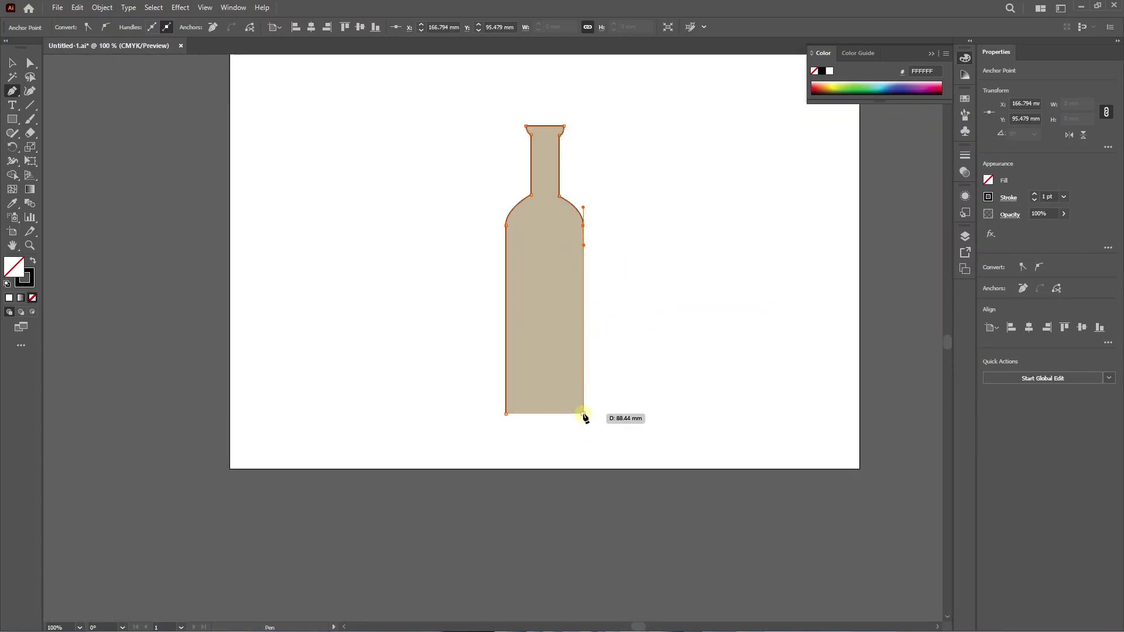
pyautogui.click(583, 414)
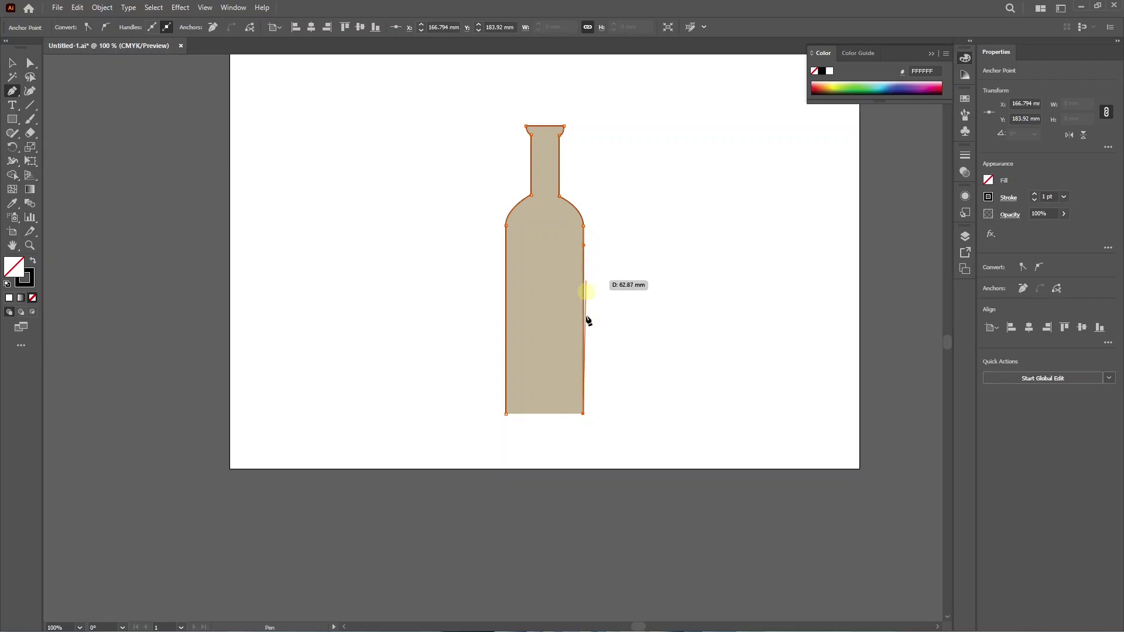
pyautogui.click(505, 414)
# Move the beige bottle shape sideways off the traced outline and clear the selection.
pyautogui.press('v')
pyautogui.moveTo(545, 283); pyautogui.dragTo(642, 284)
pyautogui.click(547, 225)
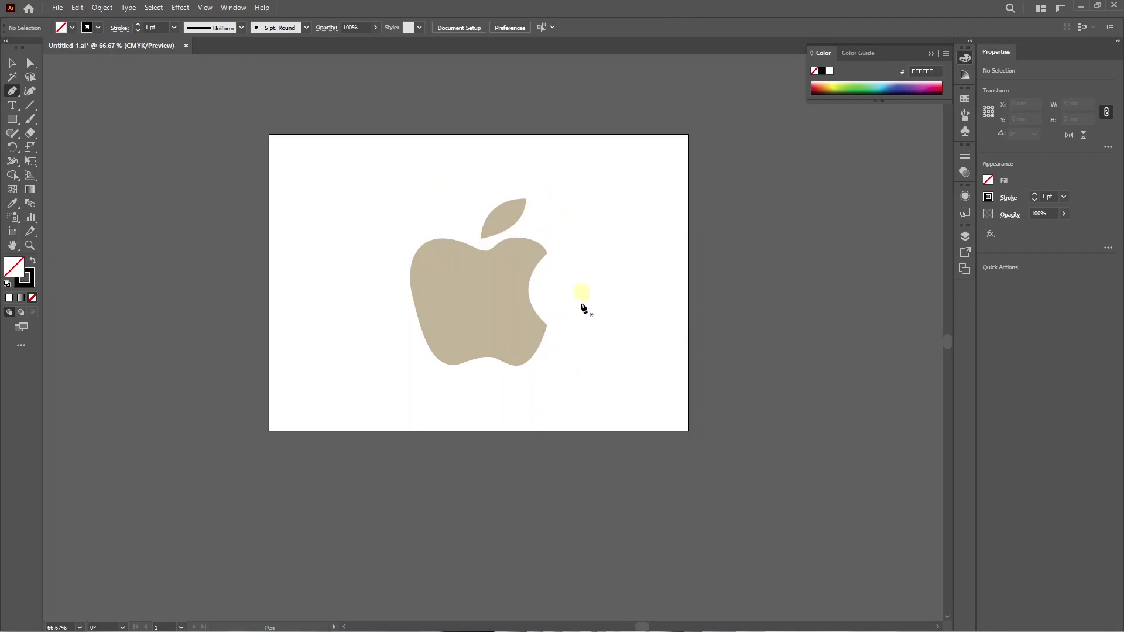
# Start a Pen path on the apple's left edge at about X 104.2 mm, Y 124.3 mm and add a smooth anchor on its upper-left edge.
pyautogui.moveTo(590, 277); pyautogui.dragTo(600, 290)
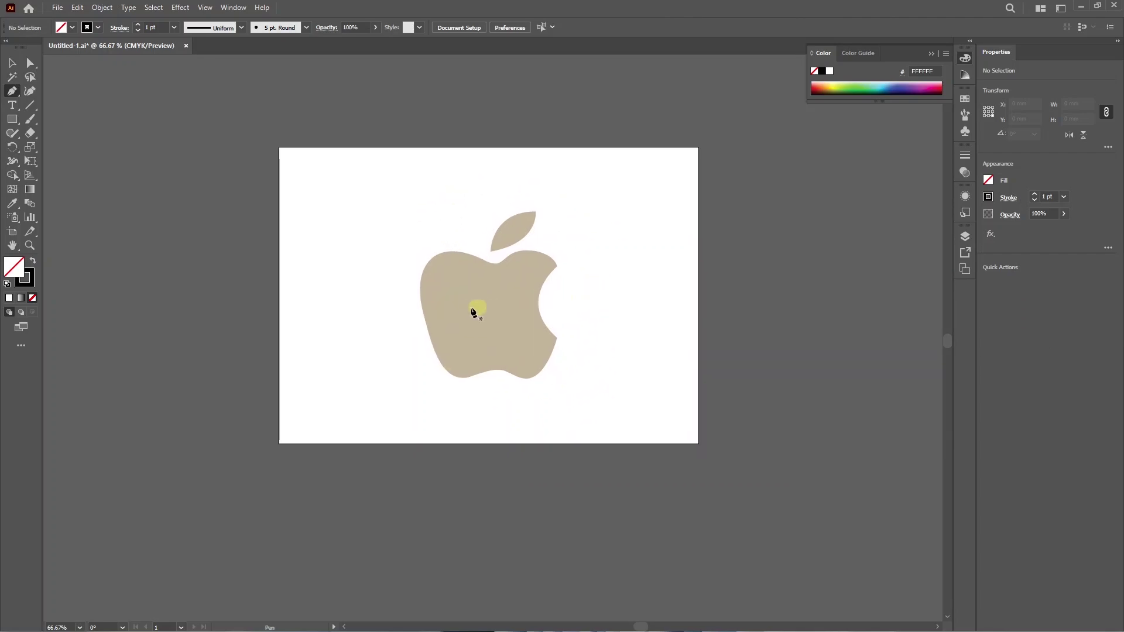
pyautogui.click(434, 353)
pyautogui.click(426, 322)
pyautogui.click(416, 291)
pyautogui.moveTo(417, 292); pyautogui.dragTo(415, 282)
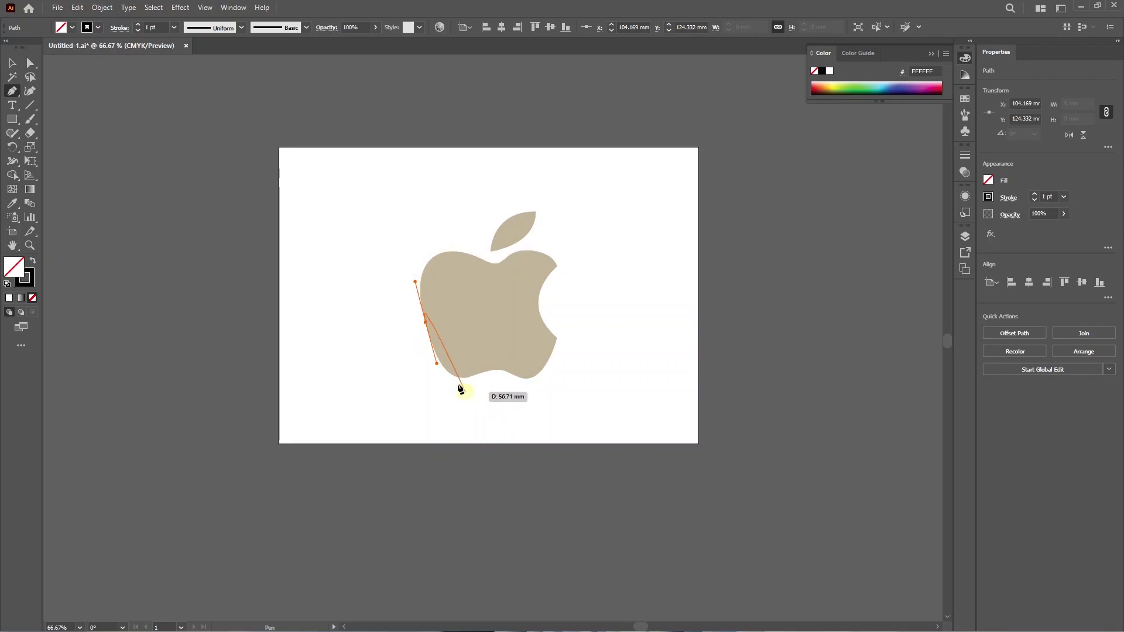
pyautogui.click(455, 253)
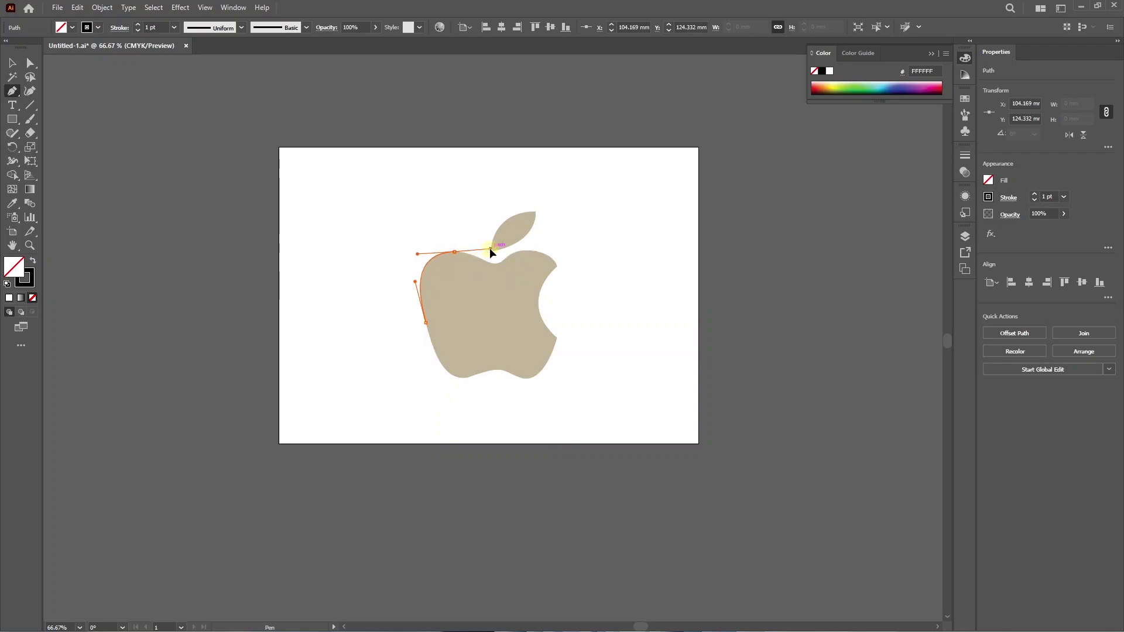
# Try repositioning the outgoing handle of the apple's upper-left anchor, undo that change, and readjust the handle to horizontal.
pyautogui.moveTo(489, 248)
pyautogui.mouseDown()
pyautogui.moveTo(504, 253)
pyautogui.moveTo(488, 246)
pyautogui.mouseUp()
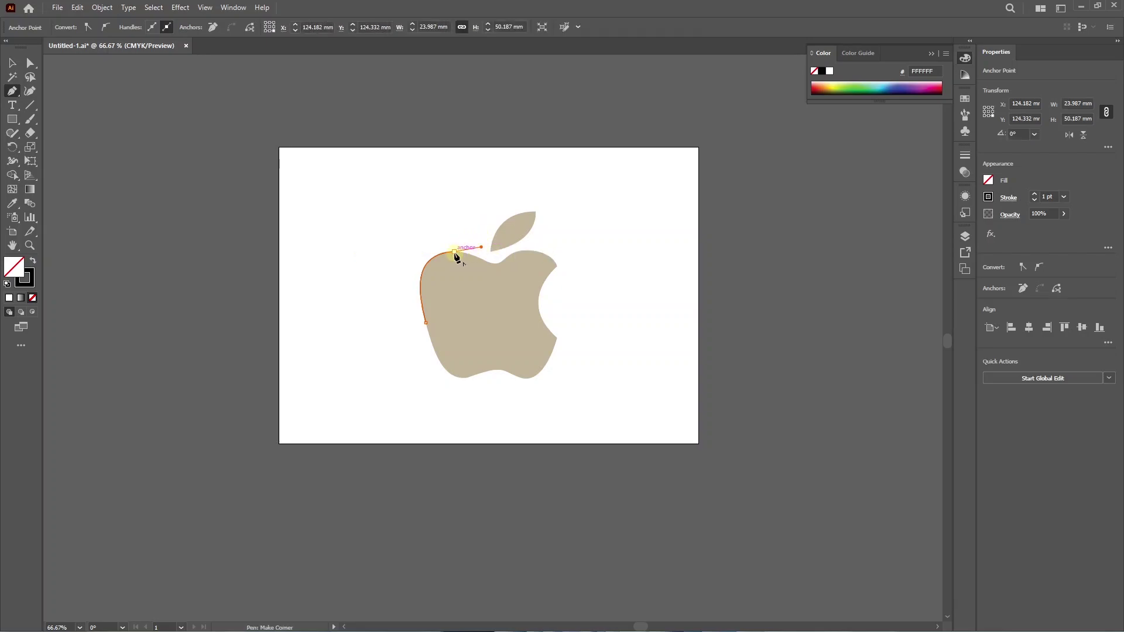
pyautogui.hotkey('ctrl', 'z')
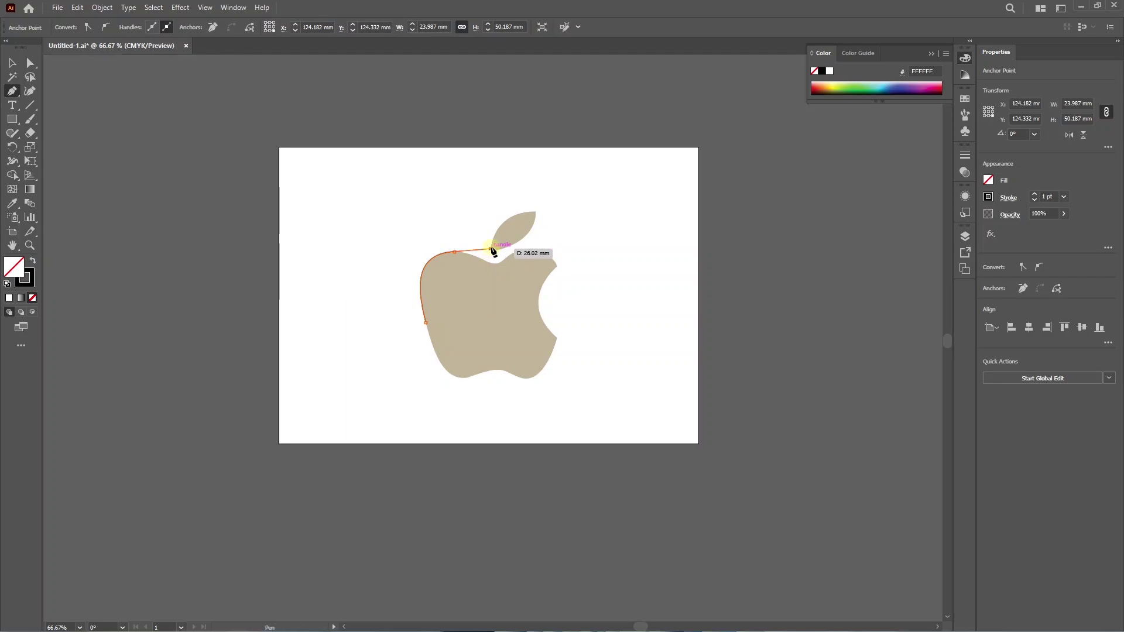
pyautogui.press('ctrl')
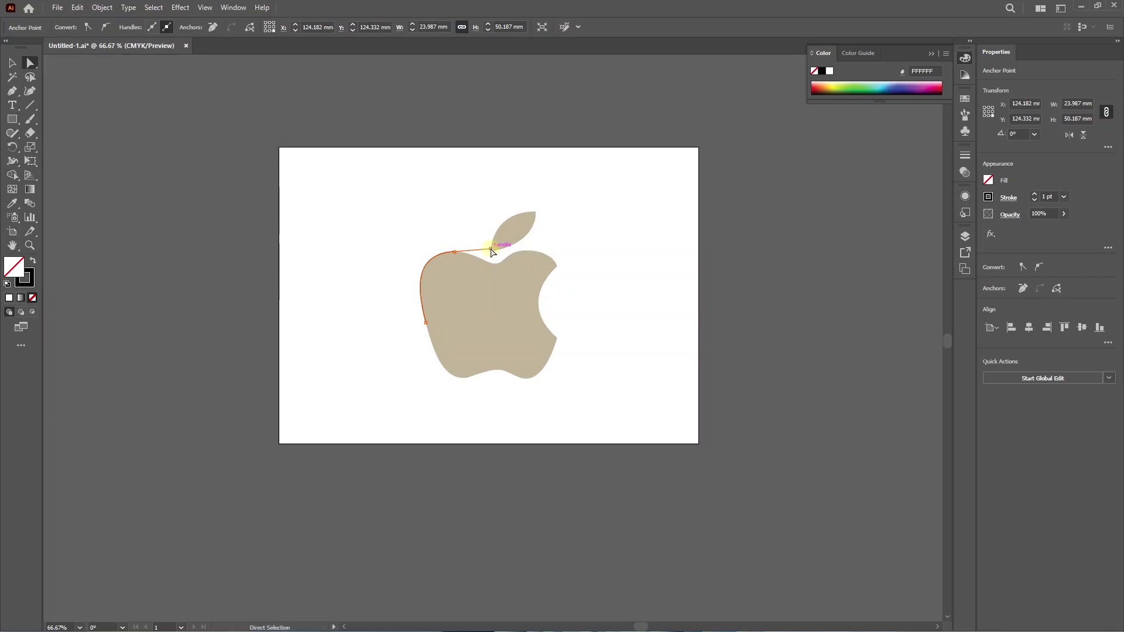
pyautogui.press('v')
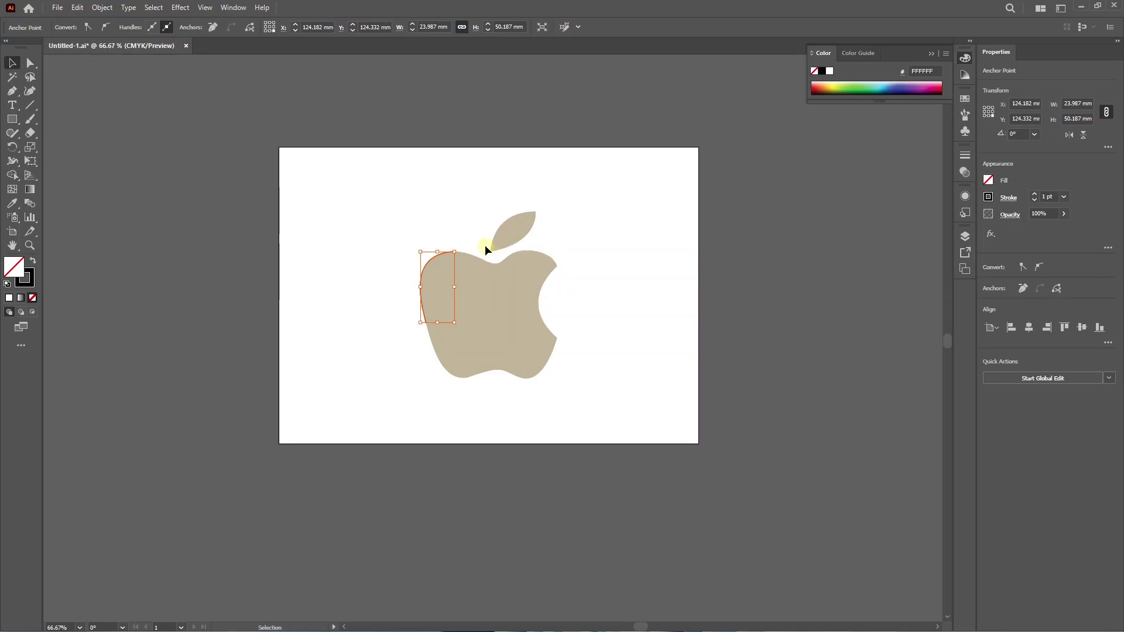
pyautogui.press('a')
pyautogui.moveTo(485, 245); pyautogui.dragTo(491, 251)
pyautogui.press('p')
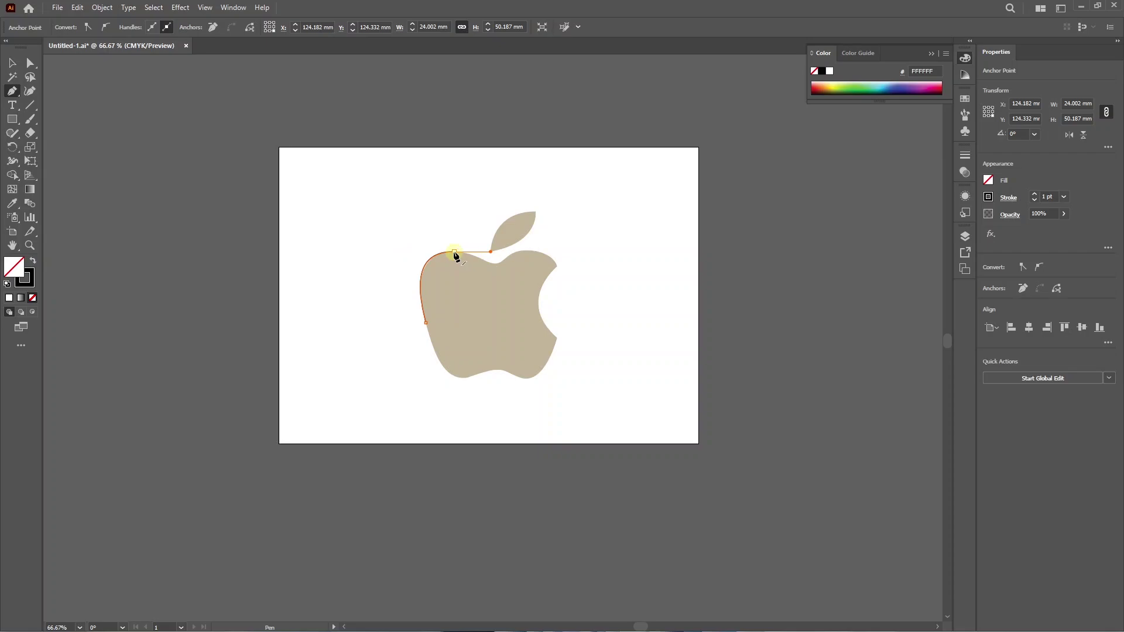
# Remove the upper-left anchor's outgoing handle and add a smooth anchor on the top edge at about X 143.6 mm, Y 79.5 mm.
pyautogui.click(454, 251)
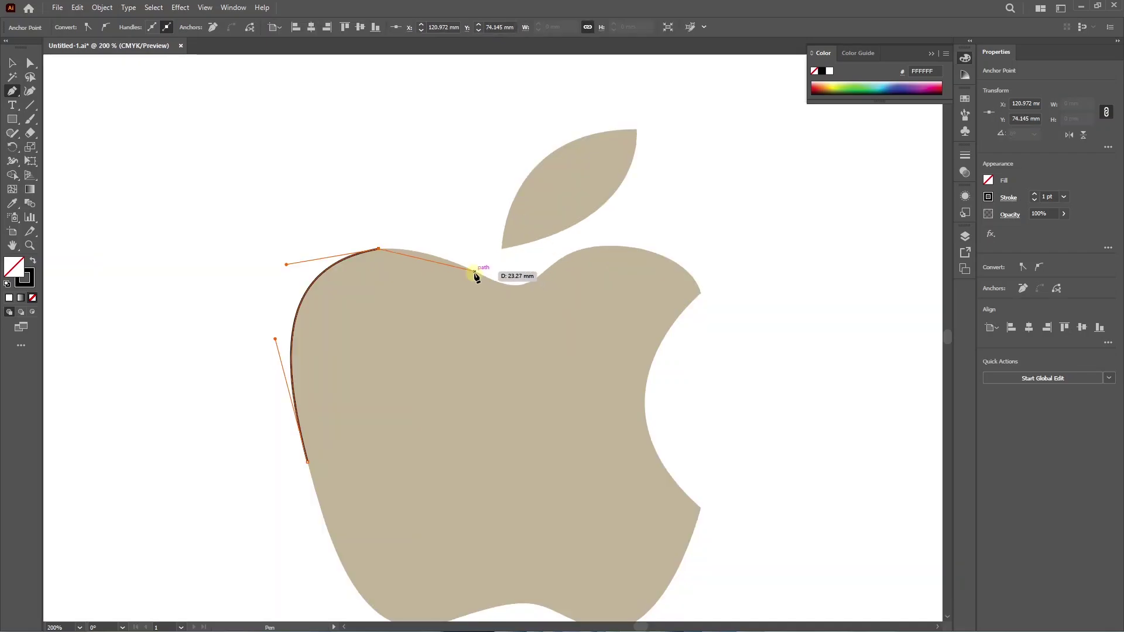
pyautogui.moveTo(475, 272); pyautogui.dragTo(539, 299)
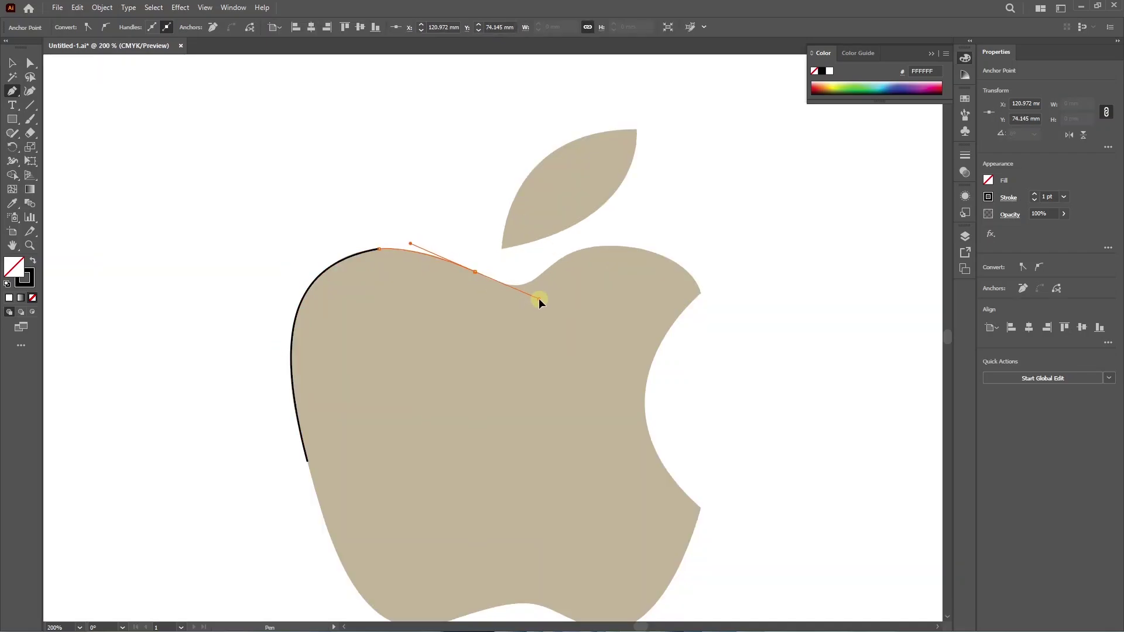
# Try moving the newest top-edge anchor to the leaf's tip at about X 181.7 mm, Y 46.0 mm, and undo the move.
pyautogui.press('ctrl')
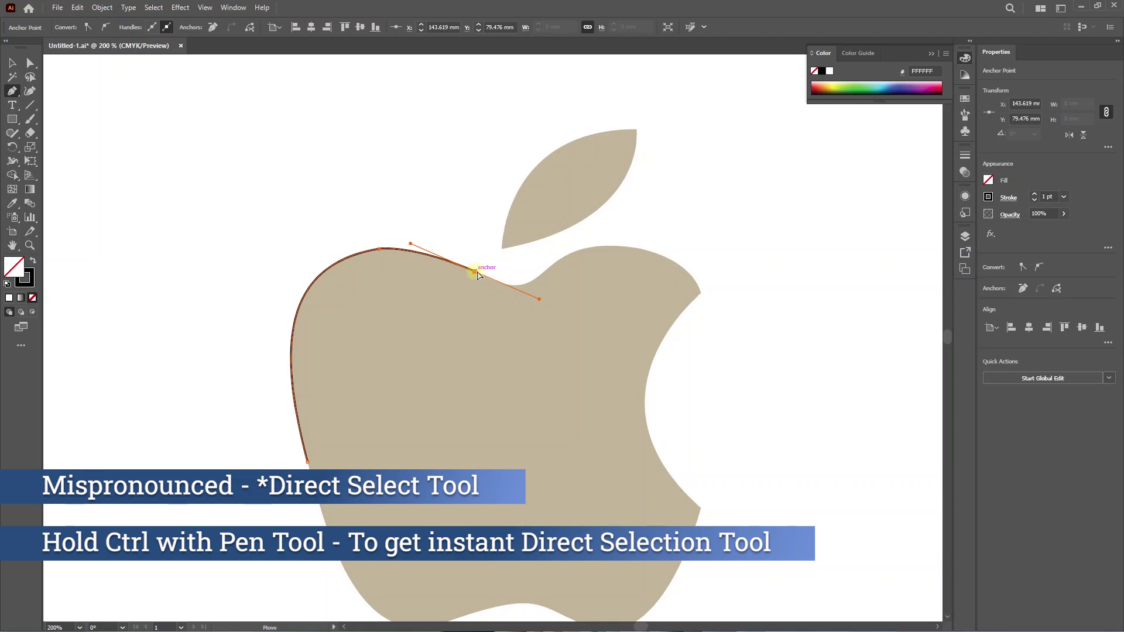
pyautogui.moveTo(475, 273); pyautogui.dragTo(609, 143)
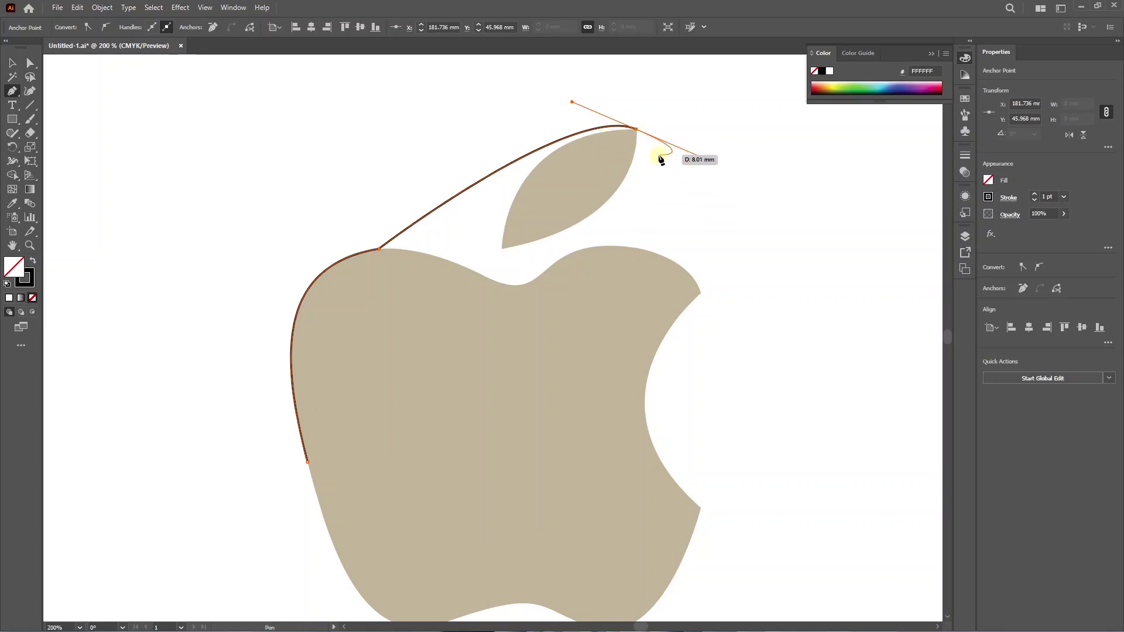
pyautogui.hotkey('ctrl', 'z')
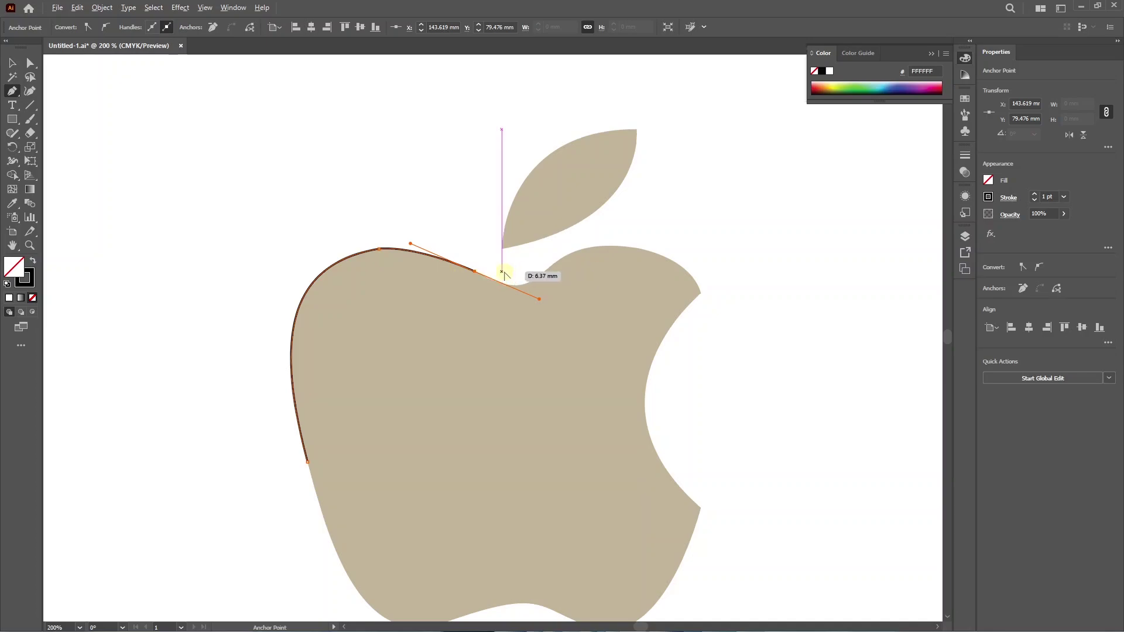
# Shorten the top-edge anchor's outgoing handle and add a smooth anchor beyond the apple's dip at about X 161.0 mm, Y 78.7 mm.
pyautogui.press('ctrl')
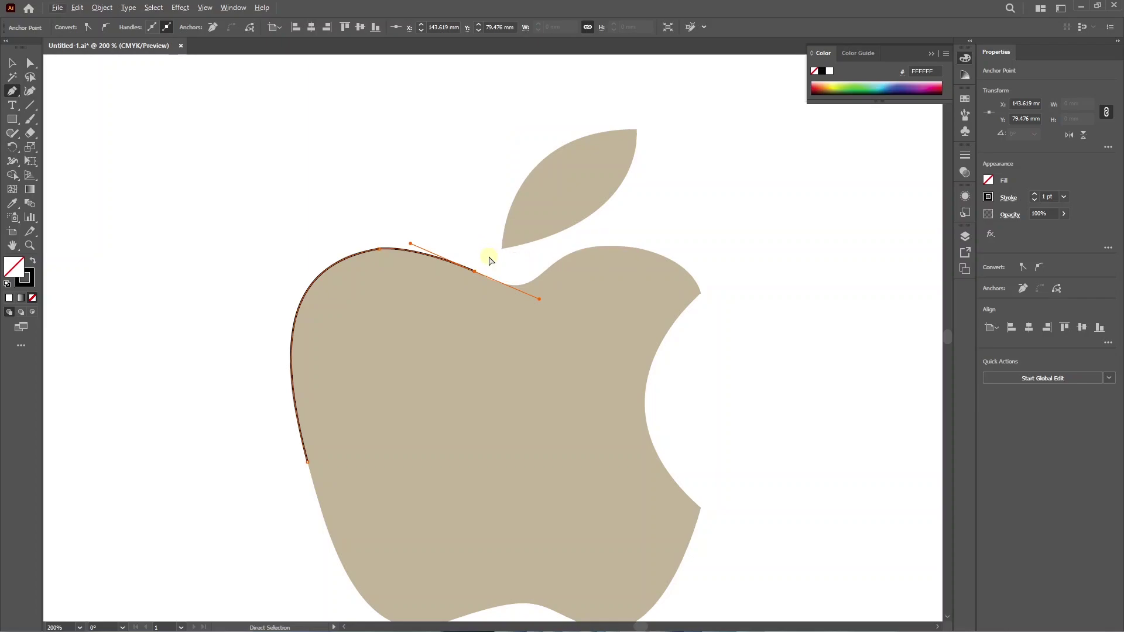
pyautogui.moveTo(475, 271); pyautogui.dragTo(495, 281)
pyautogui.click(549, 268)
pyautogui.press('ctrl')
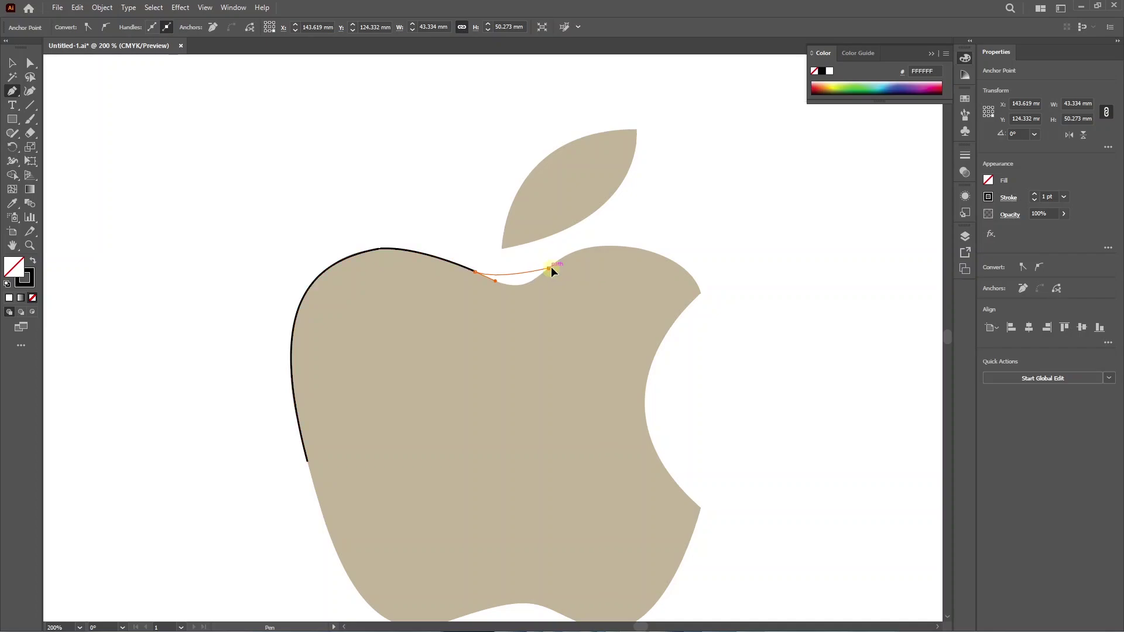
pyautogui.moveTo(571, 241); pyautogui.dragTo(577, 237)
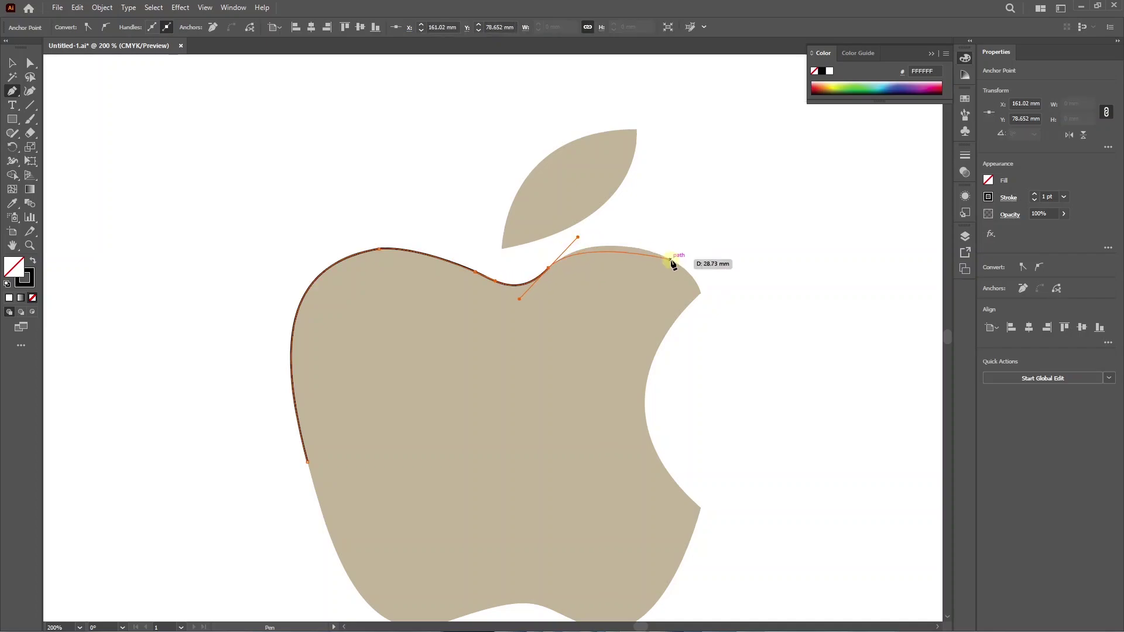
# Trace the bite from its upper tip through a smooth anchor at about X 183.7 mm, Y 110.2 mm to X 196.9 mm, Y 135.3 mm.
pyautogui.moveTo(701, 293)
pyautogui.mouseDown()
pyautogui.moveTo(732, 356)
pyautogui.moveTo(687, 304)
pyautogui.mouseUp()
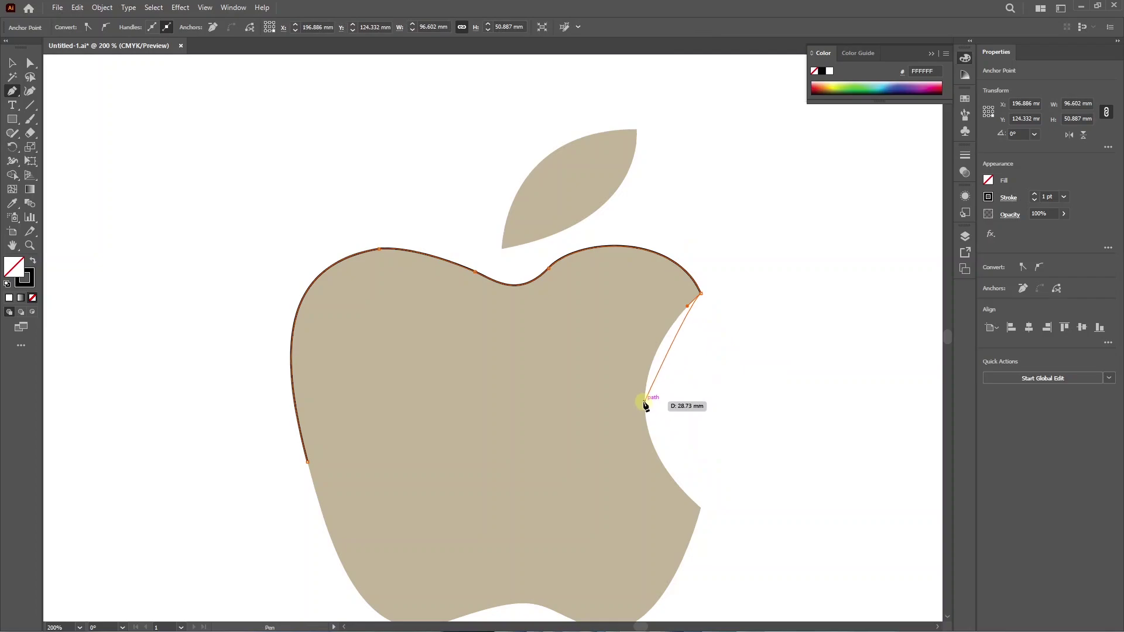
pyautogui.moveTo(644, 402); pyautogui.dragTo(648, 454)
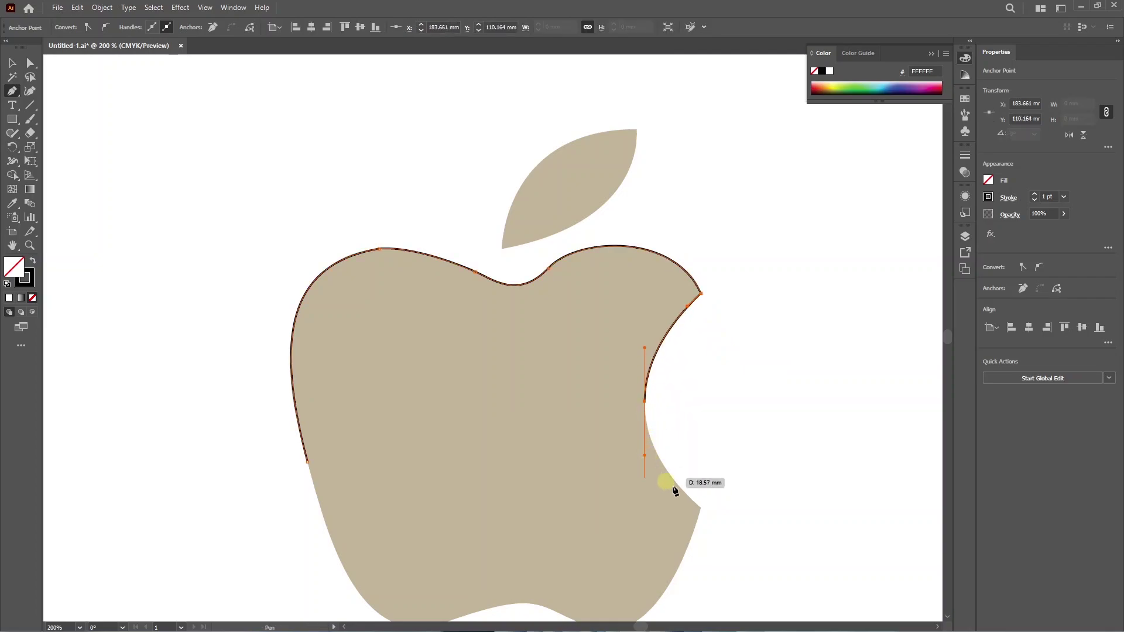
pyautogui.moveTo(701, 508); pyautogui.dragTo(718, 524)
pyautogui.scroll(-3, 718, 525)
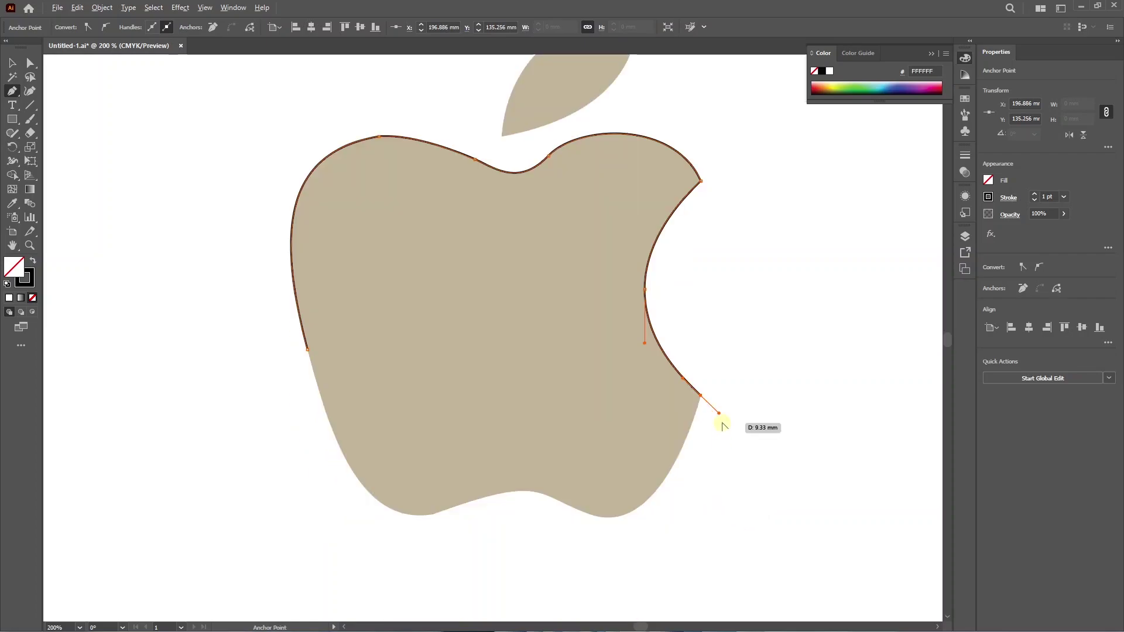
# Redirect the lower bite tip's handle along the edge and add a bottom-right anchor at about X 175.8 mm, Y 164.0 mm with a shortened outgoing handle.
pyautogui.moveTo(718, 413); pyautogui.dragTo(693, 421)
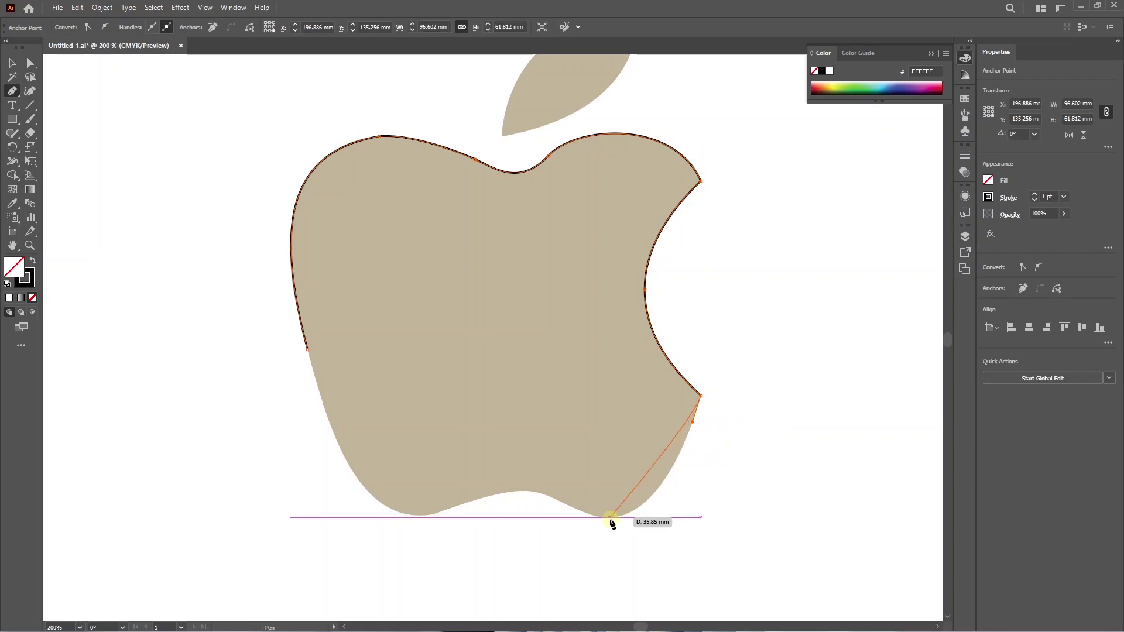
pyautogui.moveTo(611, 518); pyautogui.dragTo(554, 523)
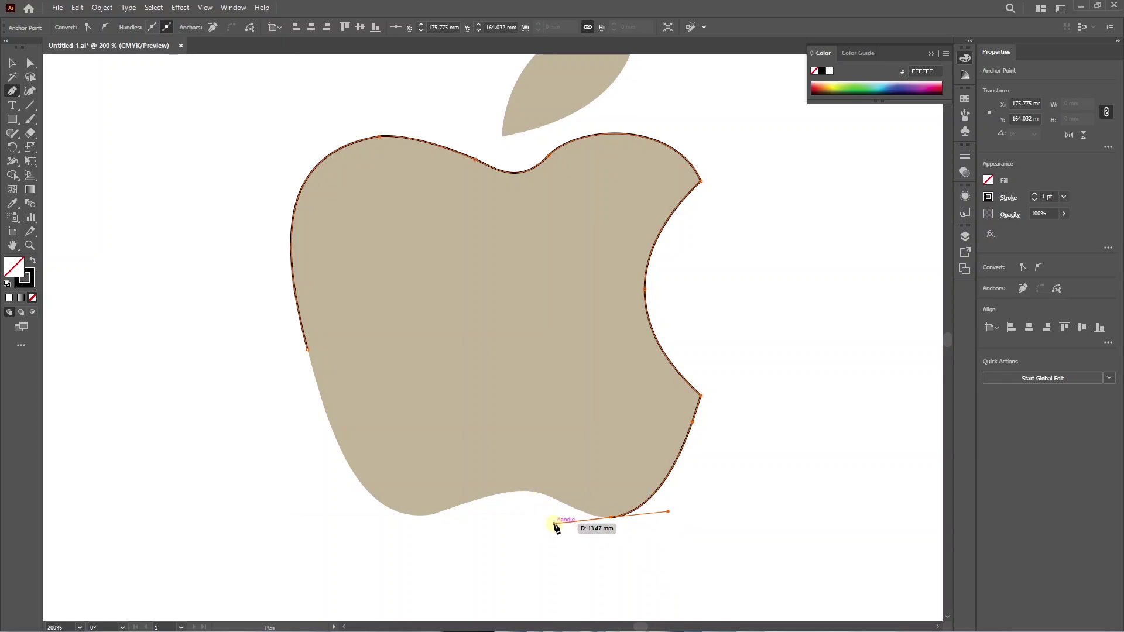
pyautogui.moveTo(555, 525); pyautogui.dragTo(572, 527)
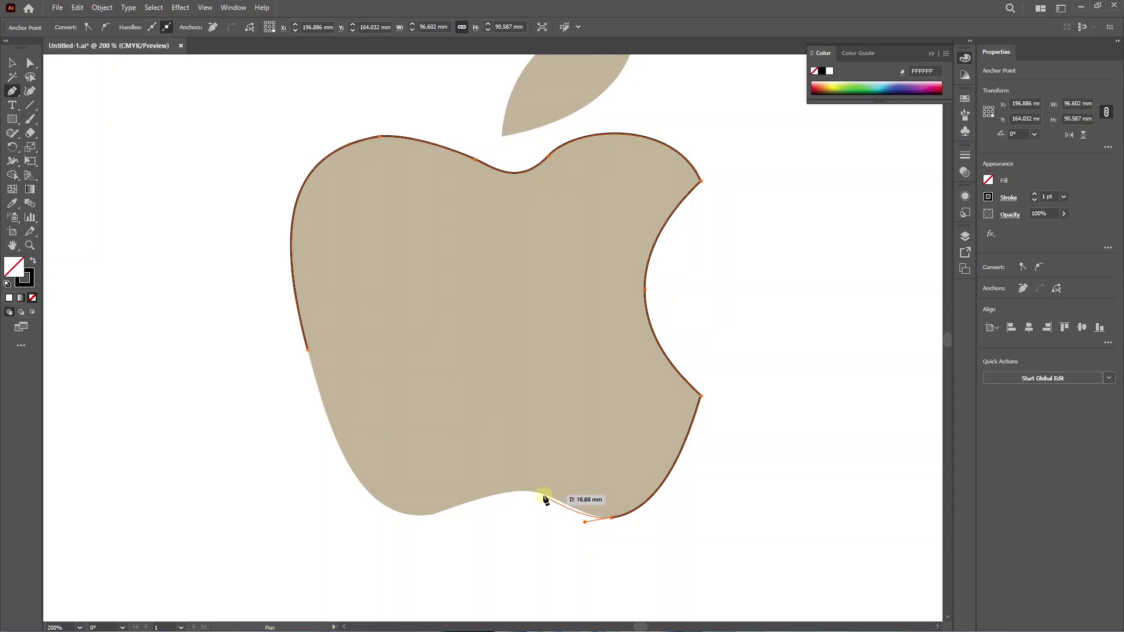
# Add smooth bottom anchors at about X 154.7 mm, Y 157.7 mm and X 129.0 mm, Y 163.4 mm, and close the path at its starting anchor.
pyautogui.moveTo(522, 491); pyautogui.dragTo(490, 491)
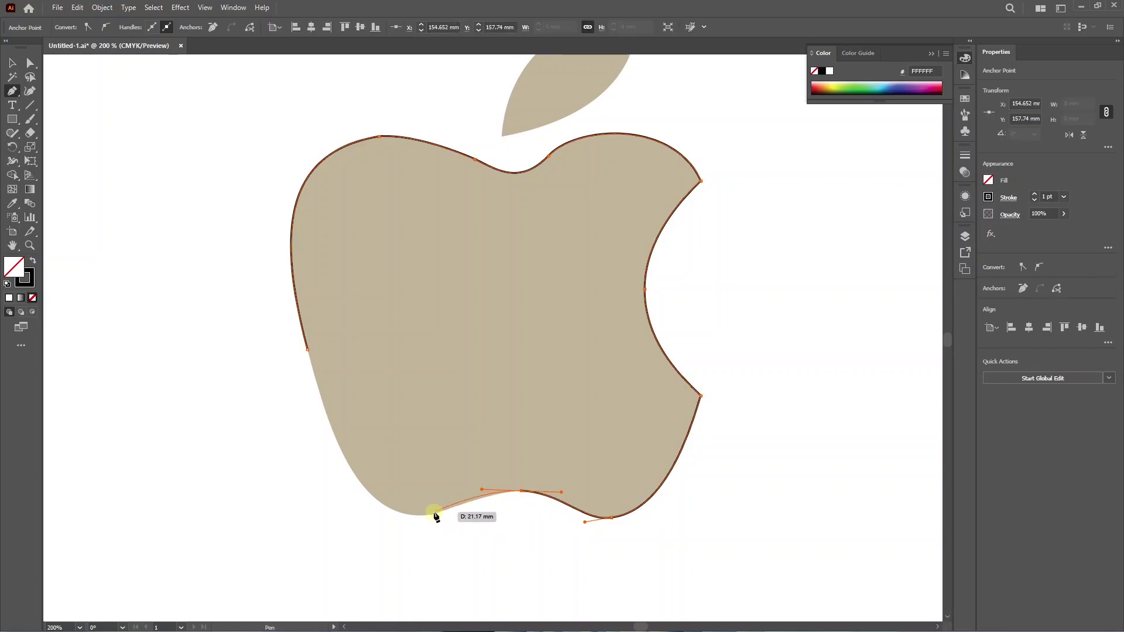
pyautogui.click(413, 514)
pyautogui.moveTo(372, 515); pyautogui.dragTo(363, 514)
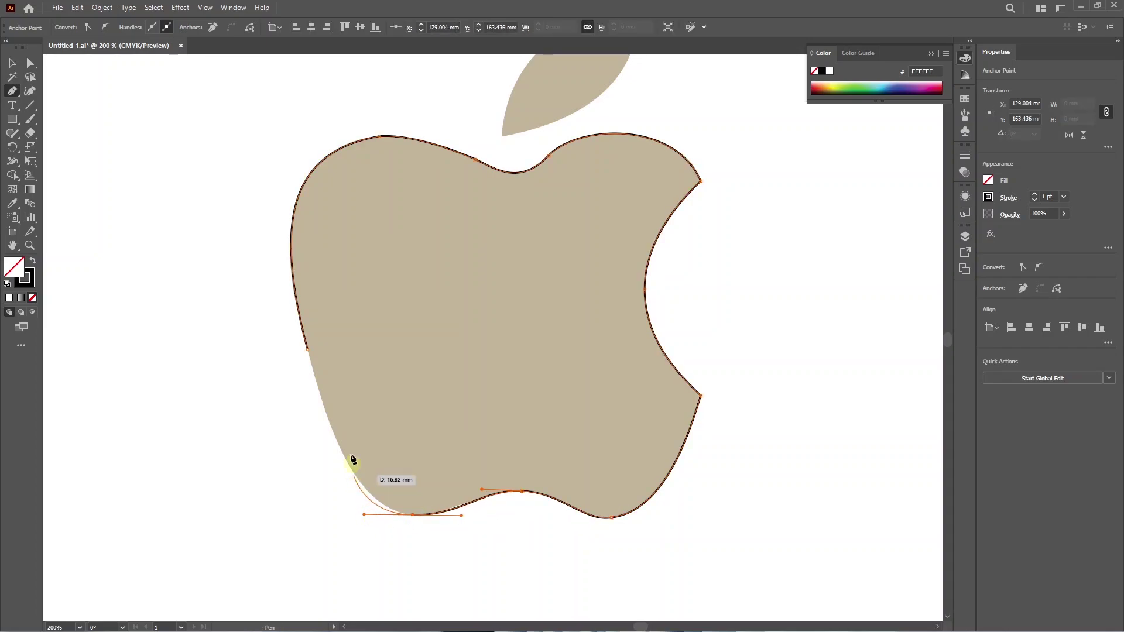
pyautogui.moveTo(308, 350); pyautogui.dragTo(293, 277)
pyautogui.press('a')
pyautogui.click(280, 334)
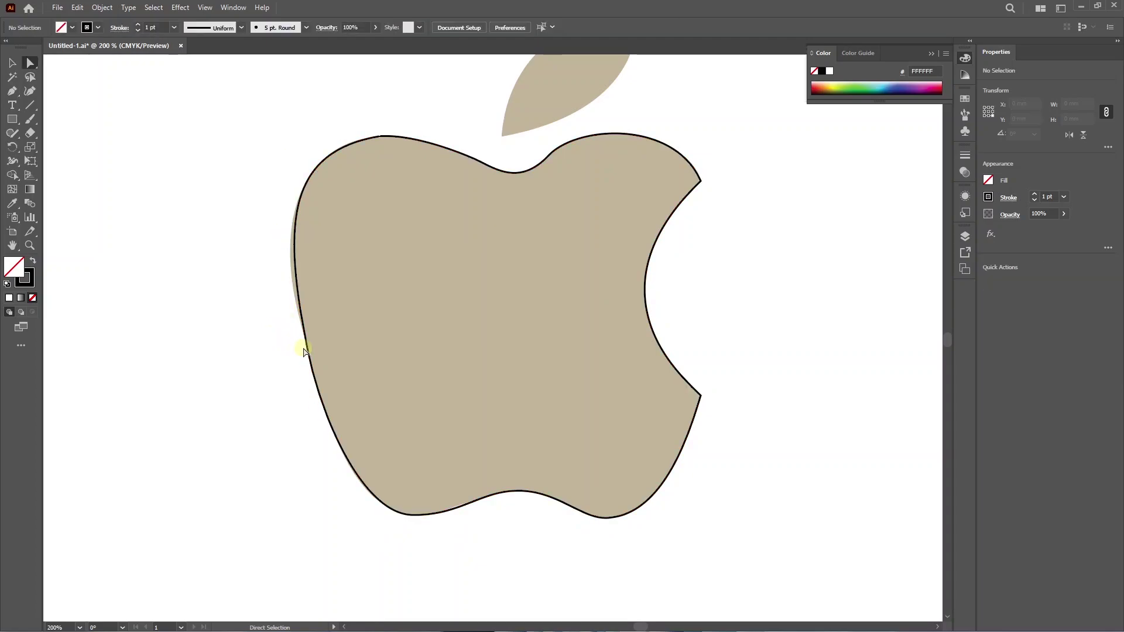
# Pull the upper handle of the apple's left-edge starting anchor outward to fit the curve to the beige shape.
pyautogui.click(307, 350)
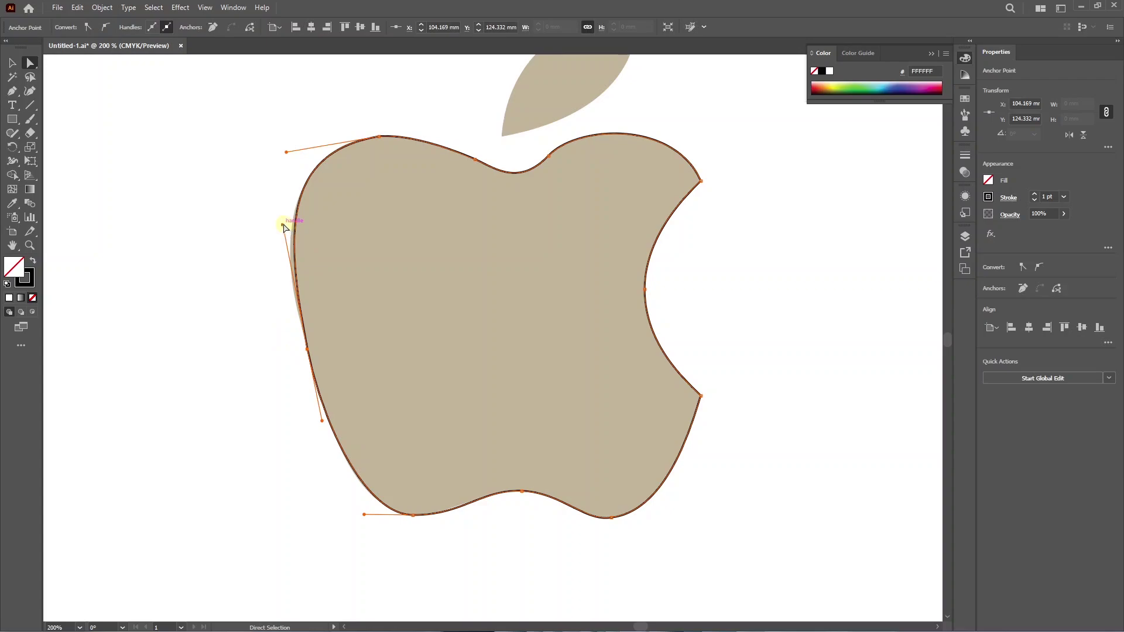
pyautogui.moveTo(283, 225); pyautogui.dragTo(272, 225)
pyautogui.moveTo(272, 225); pyautogui.dragTo(275, 226)
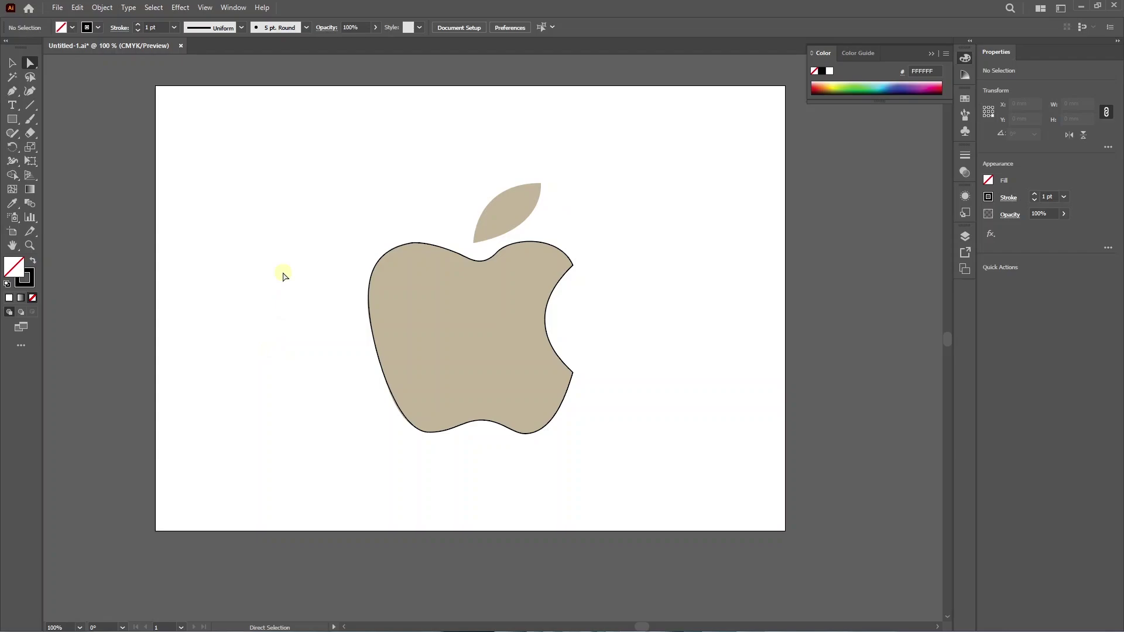
# Switch to the image viewer showing the pentool-exercise.jpg worksheet.
pyautogui.hotkey('alt', 'Tab')
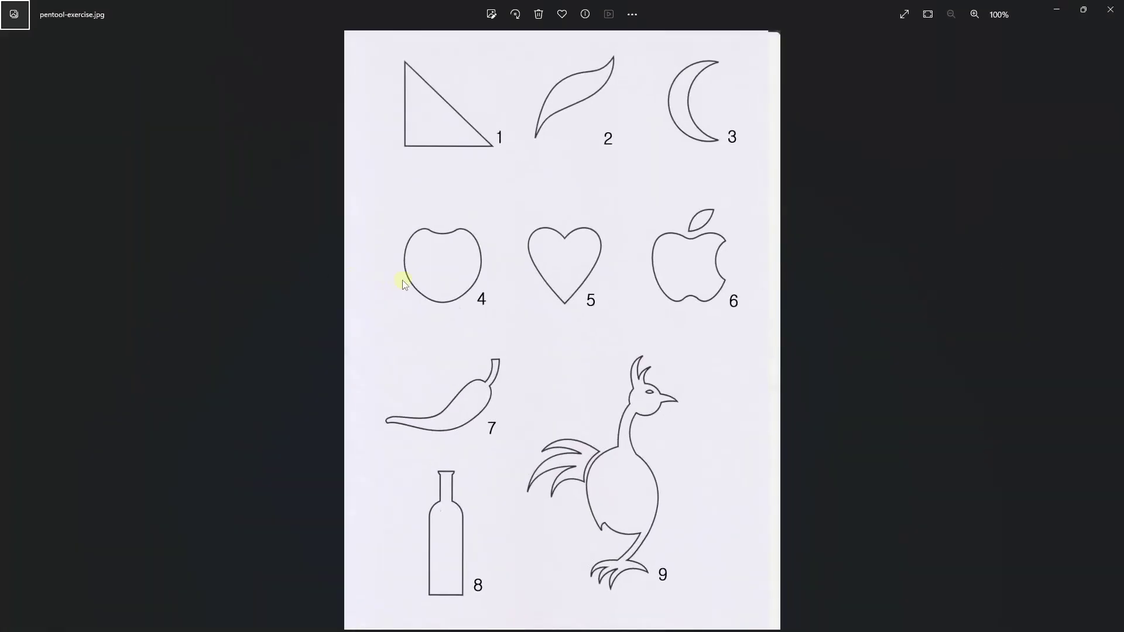